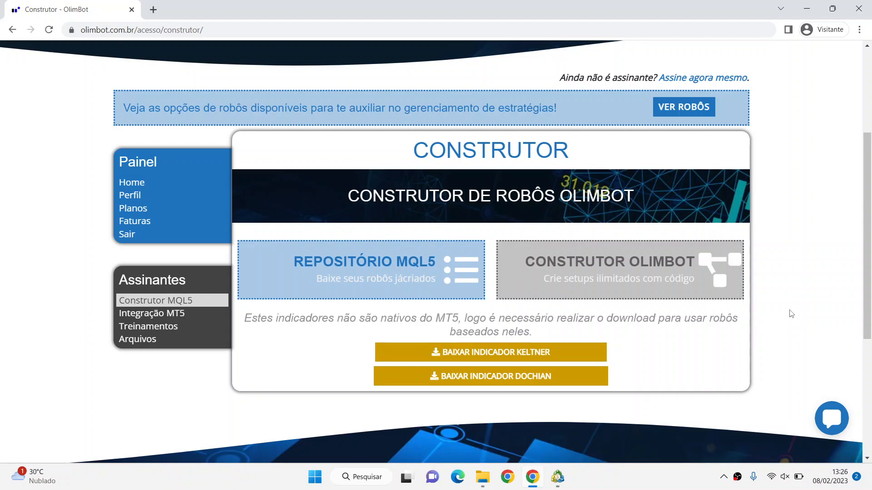
- Start a new expert advisor in the OlimBot builder, name the robot "Olimbot teste" and proceed to its configuration
{"action": "left_click", "coordinate": [705, 278]}
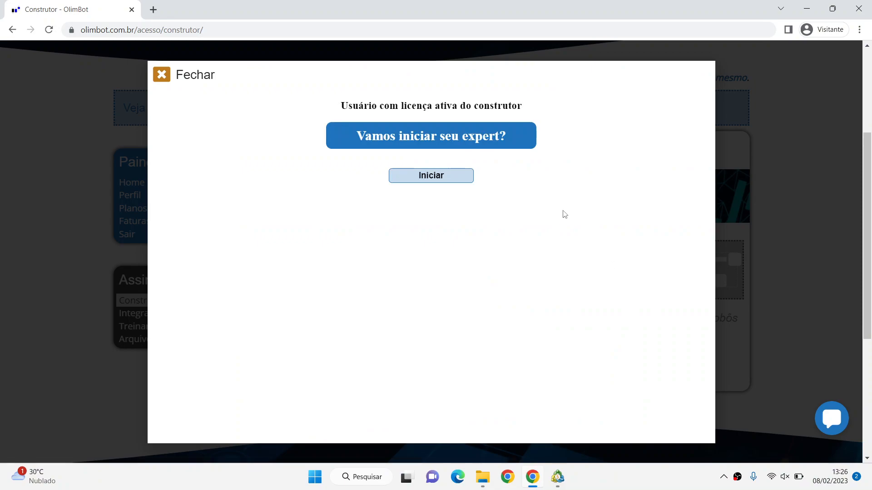
{"action": "left_click", "coordinate": [451, 181]}
{"action": "left_click", "coordinate": [416, 190]}
{"action": "key", "text": "Caps_Lock"}
{"action": "type", "text": "O"}
{"action": "key", "text": "Caps_Lock"}
{"action": "type", "text": "limbot teste"}
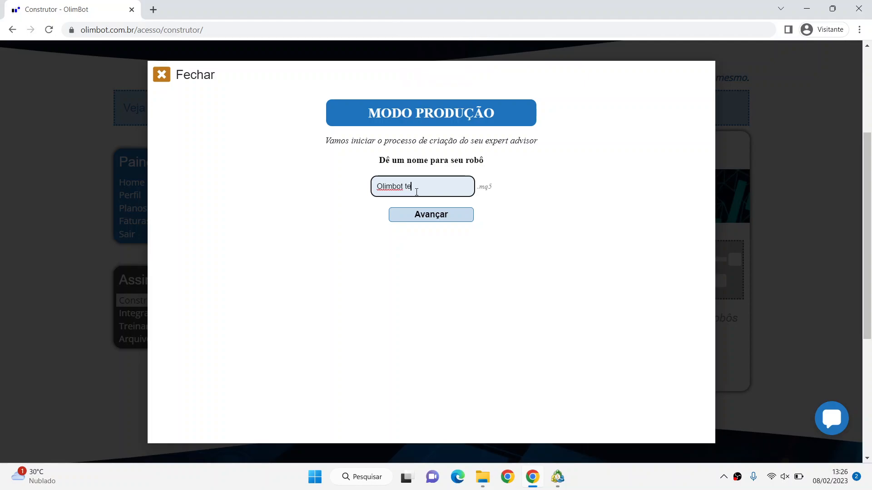
{"action": "left_click", "coordinate": [419, 214]}
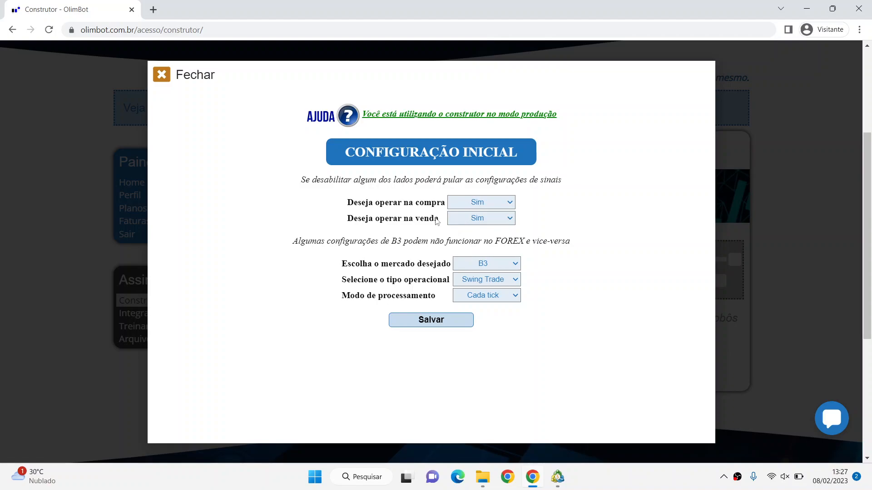
- Keep B3 as the market, set the operation type to Day Trade and save the initial configuration
{"action": "left_click", "coordinate": [492, 267]}
{"action": "left_click", "coordinate": [493, 269]}
{"action": "left_click", "coordinate": [482, 285]}
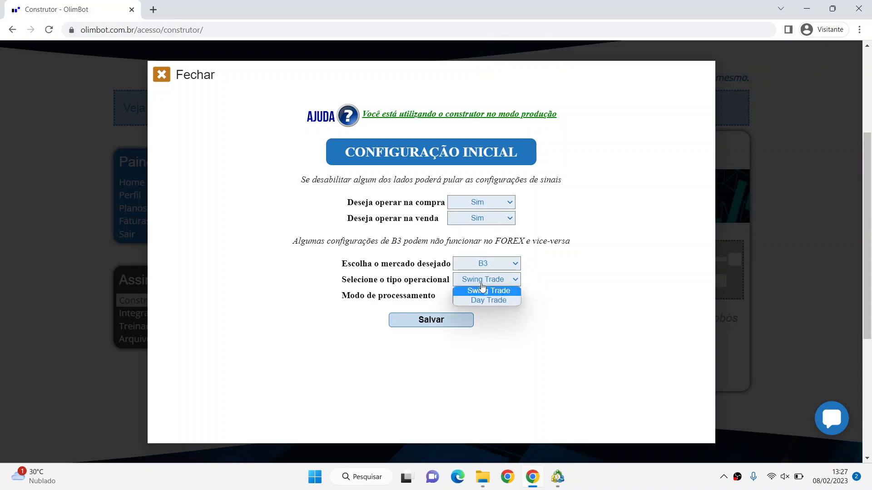
{"action": "left_click", "coordinate": [482, 300]}
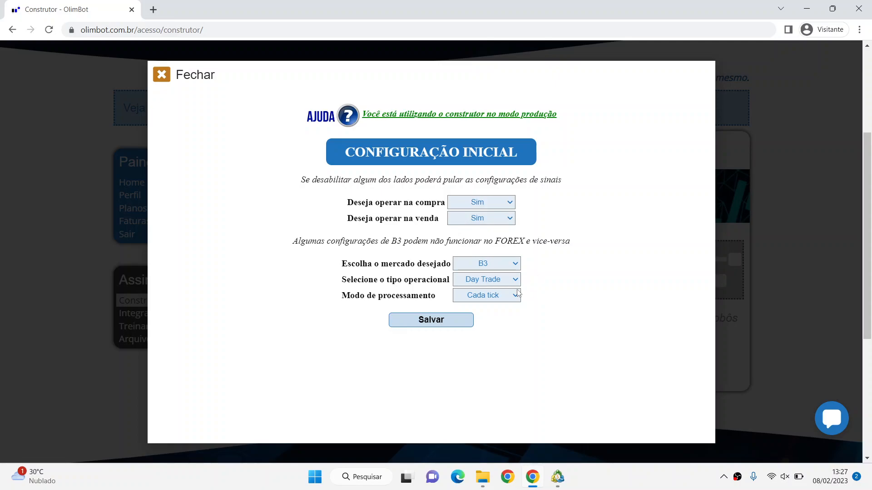
{"action": "left_click", "coordinate": [459, 320]}
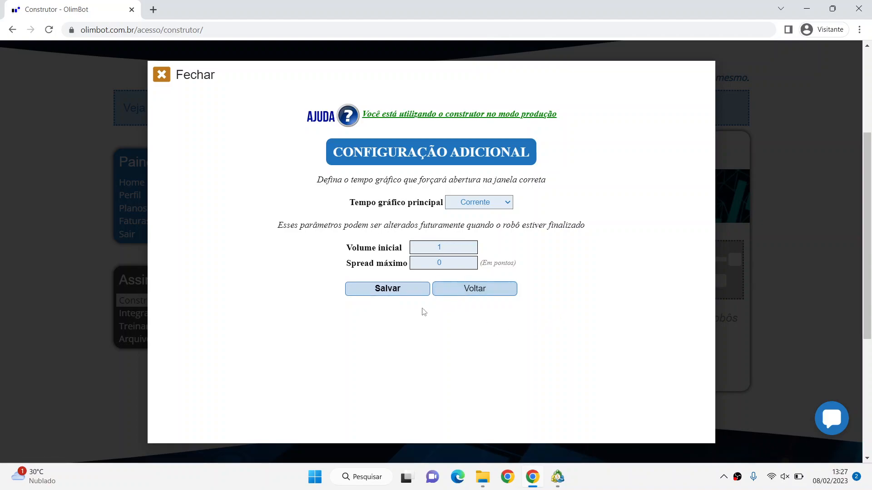
- Save the default settings for additional configuration, order types, stop loss, take profit and time-based exit
{"action": "left_click", "coordinate": [381, 294]}
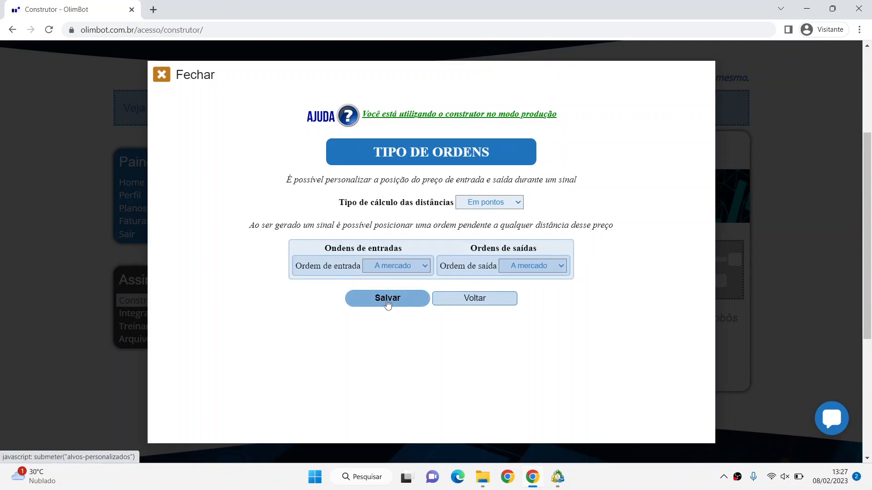
{"action": "left_click", "coordinate": [393, 300]}
{"action": "left_click", "coordinate": [390, 298]}
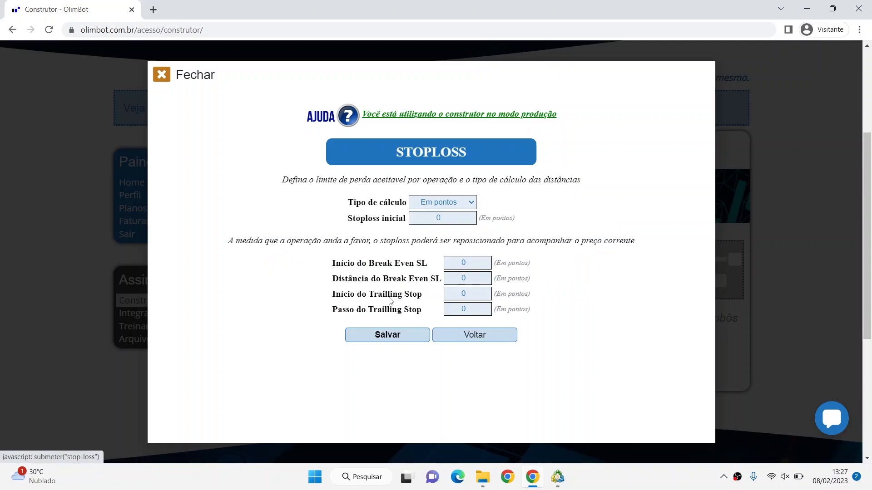
{"action": "left_click", "coordinate": [388, 336]}
{"action": "left_click", "coordinate": [389, 336]}
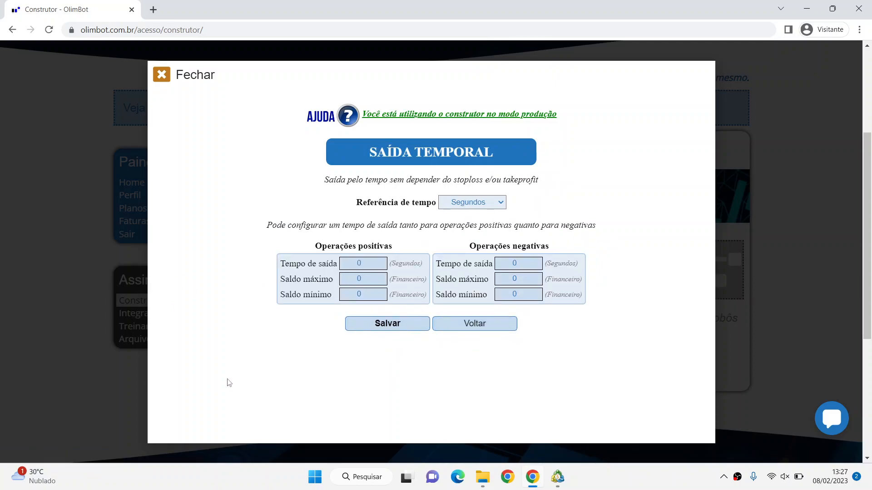
{"action": "left_click", "coordinate": [458, 327]}
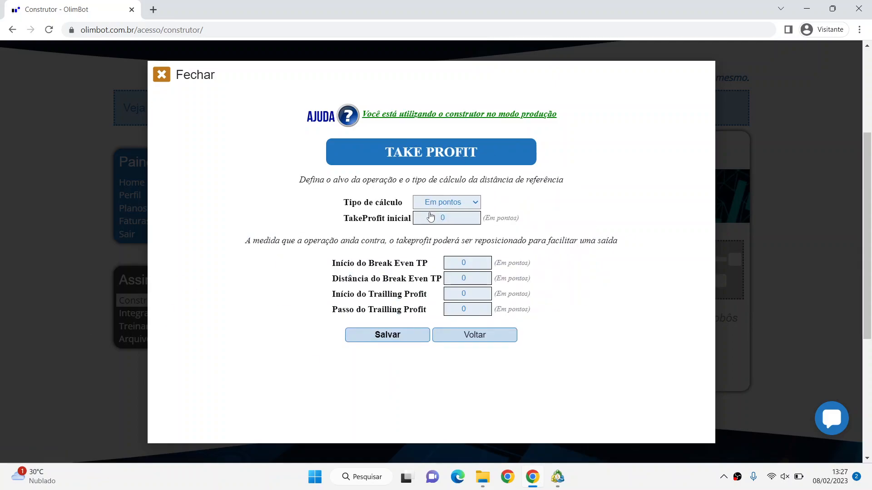
{"action": "left_click", "coordinate": [381, 340]}
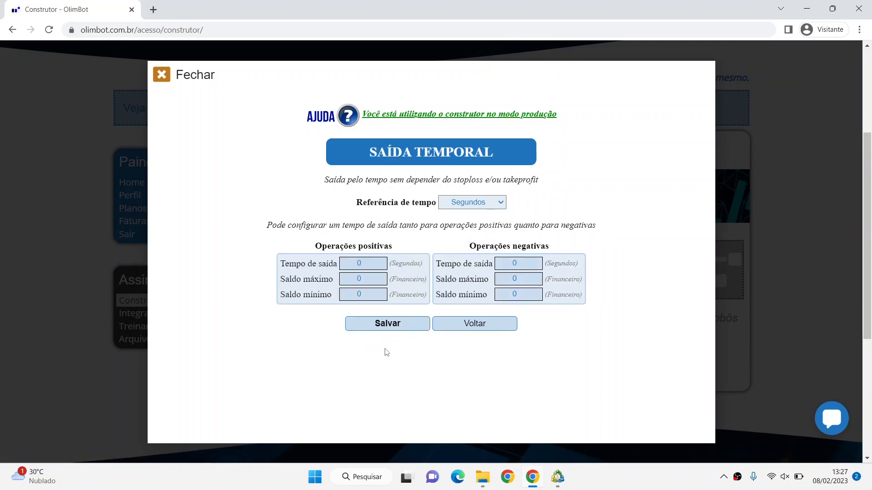
{"action": "left_click", "coordinate": [400, 328]}
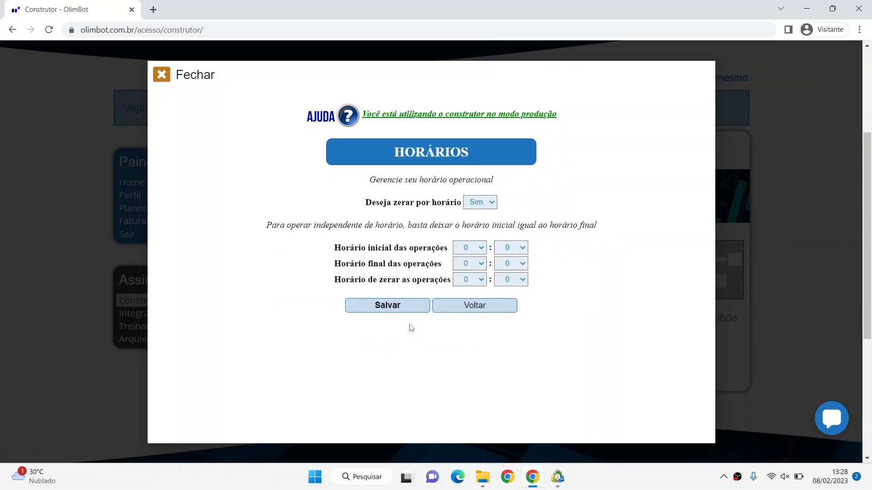
- Set the trading hours to start at 9:05, end at 16:00 and close positions at 17:00, and save them
{"action": "left_click", "coordinate": [478, 247]}
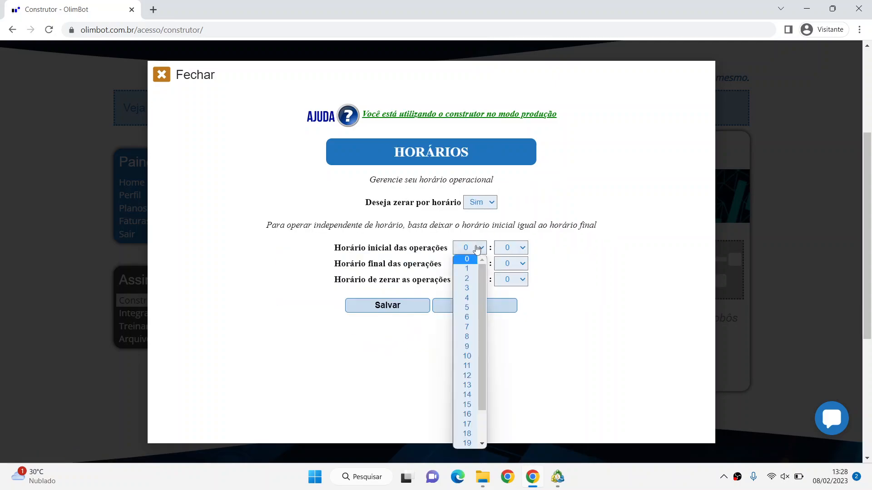
{"action": "left_click", "coordinate": [470, 346]}
{"action": "left_click", "coordinate": [511, 248]}
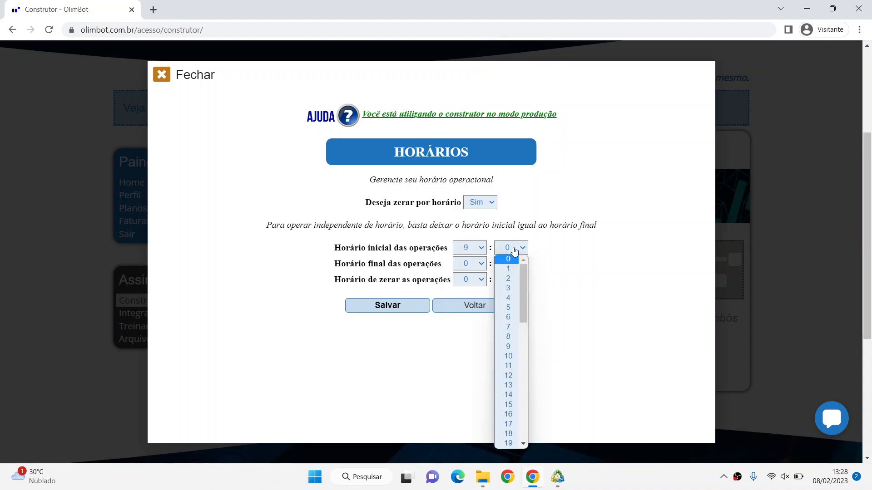
{"action": "left_click", "coordinate": [511, 307]}
{"action": "left_click", "coordinate": [479, 264]}
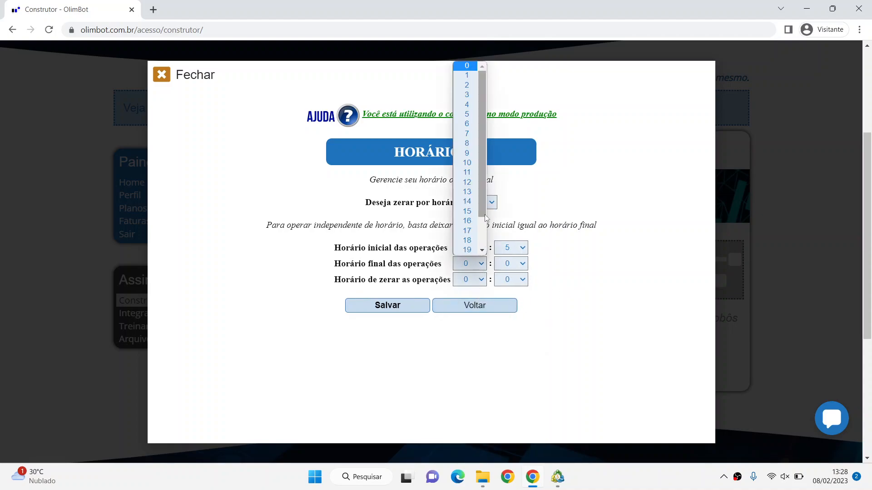
{"action": "left_click", "coordinate": [467, 221]}
{"action": "left_click", "coordinate": [468, 284]}
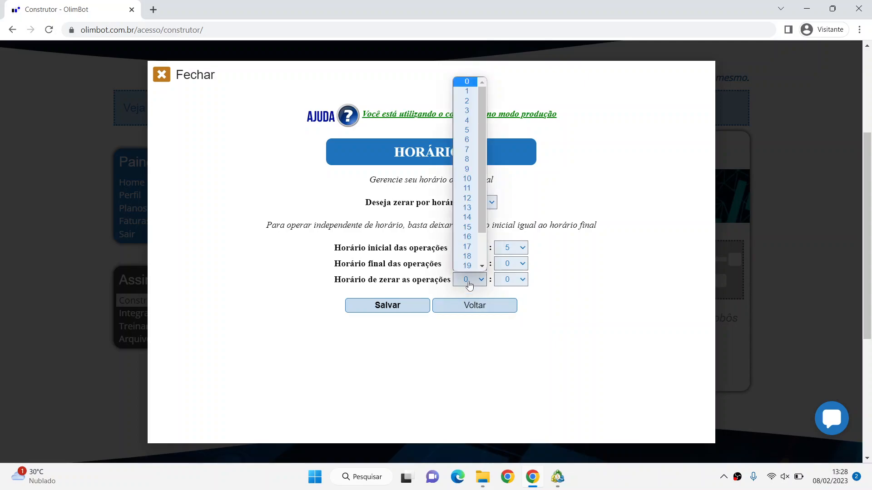
{"action": "left_click", "coordinate": [467, 247]}
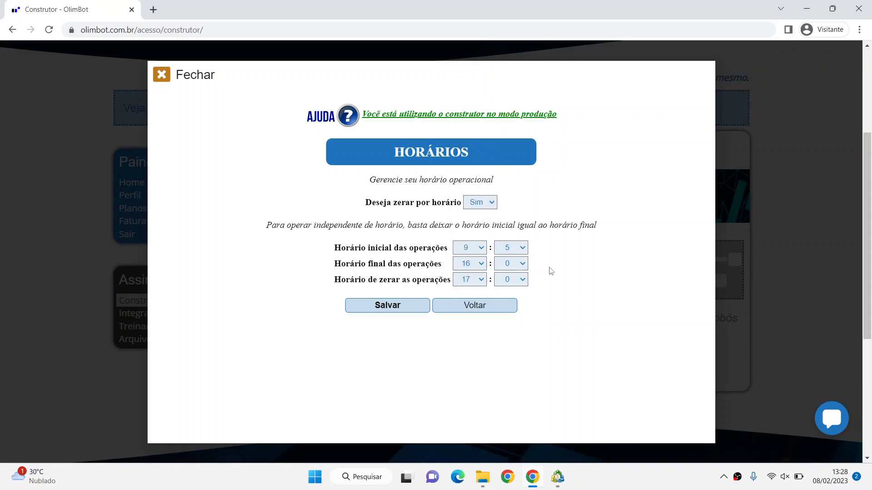
{"action": "left_click", "coordinate": [379, 308]}
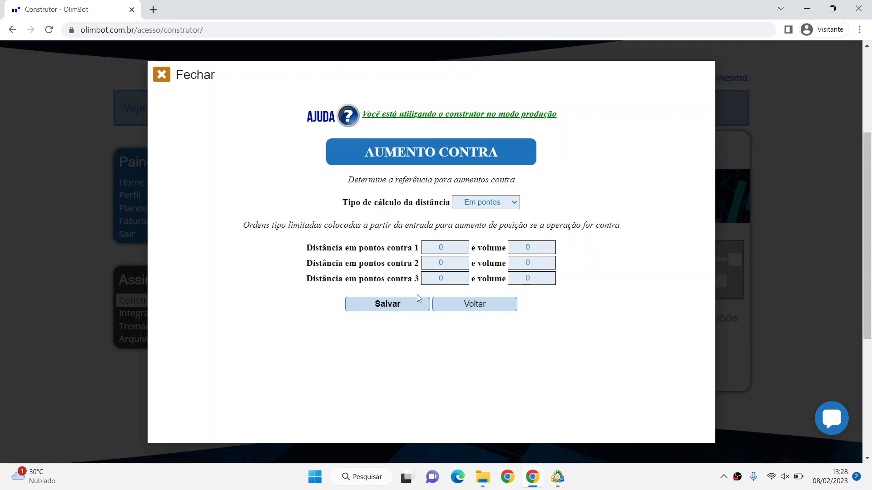
- Save the default settings from the position increases against the trade and partial exits through the ready-made signals and strategy configuration
{"action": "left_click", "coordinate": [408, 305]}
{"action": "left_click", "coordinate": [409, 305]}
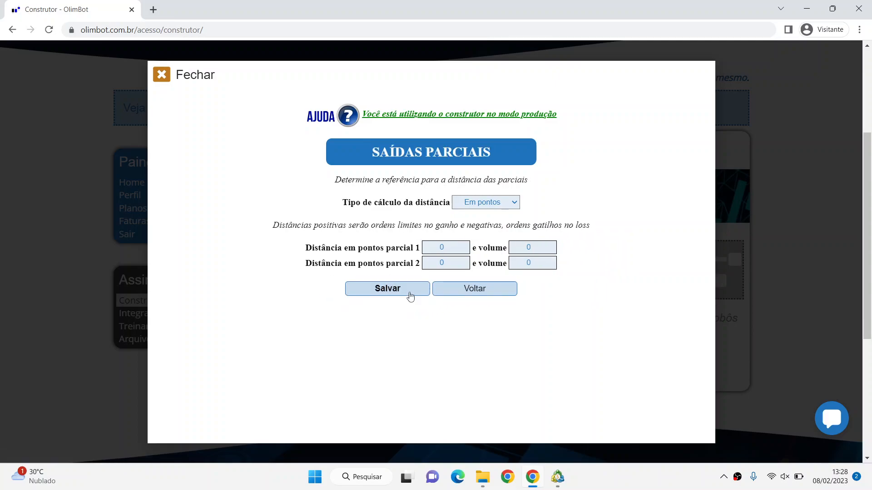
{"action": "left_click", "coordinate": [409, 290]}
{"action": "left_click", "coordinate": [395, 328]}
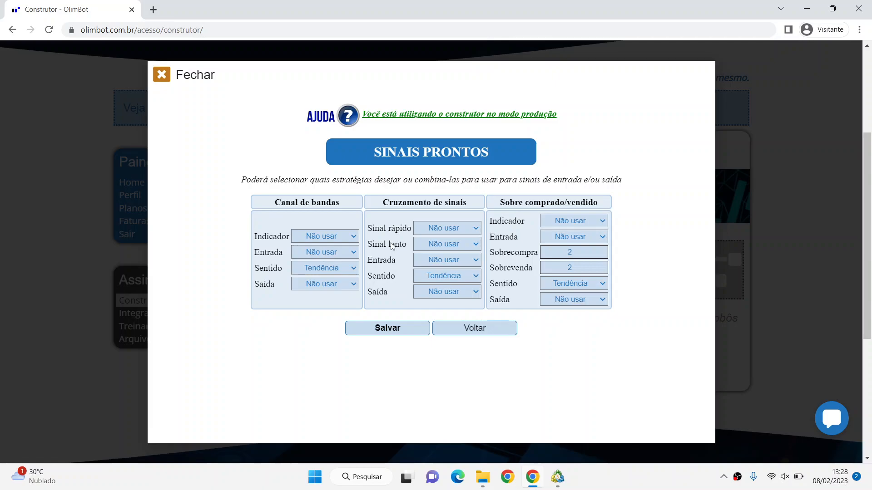
{"action": "left_click", "coordinate": [389, 330]}
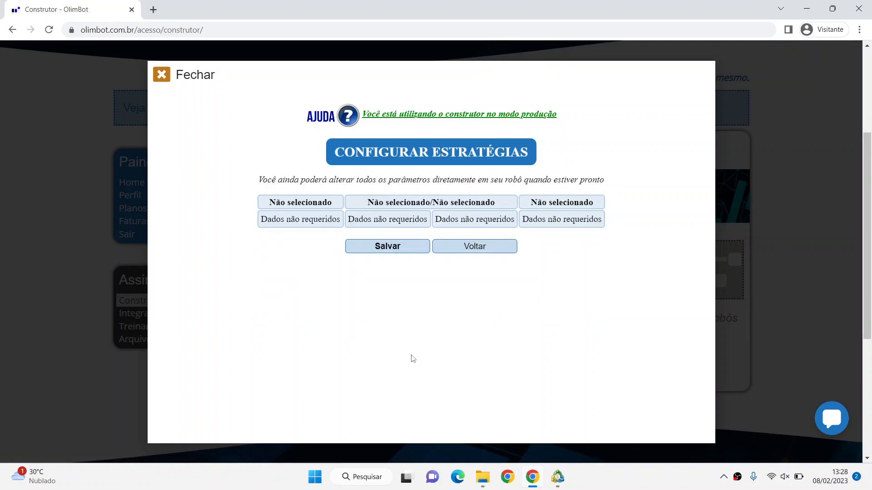
{"action": "left_click", "coordinate": [410, 252]}
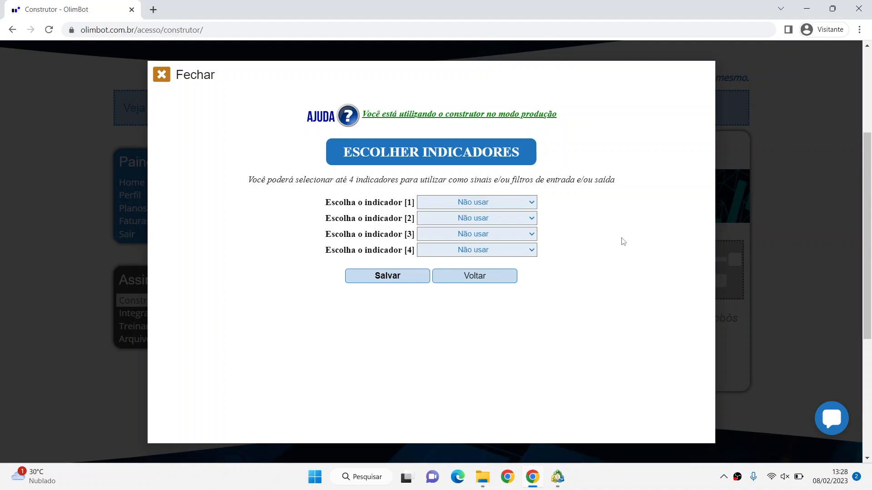
- Choose Bandas de bolinger as indicator 1 and Média móvel as indicators 2 and 3
{"action": "left_click", "coordinate": [476, 205]}
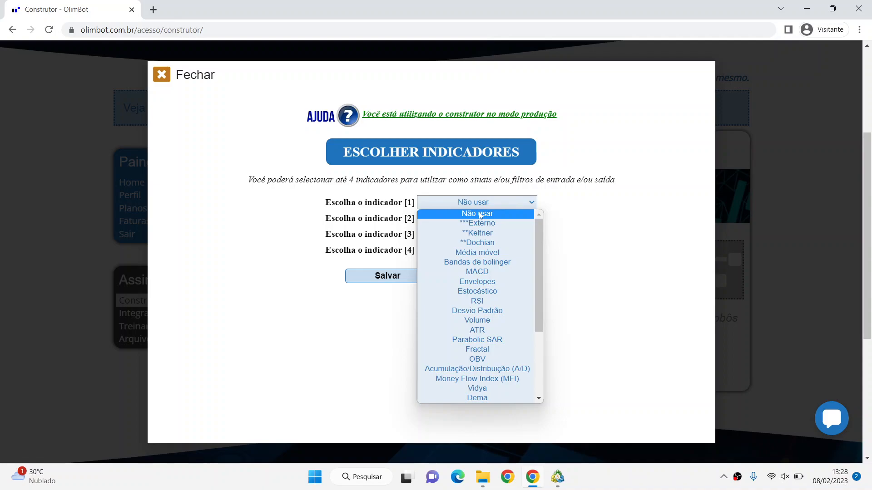
{"action": "left_click", "coordinate": [479, 263]}
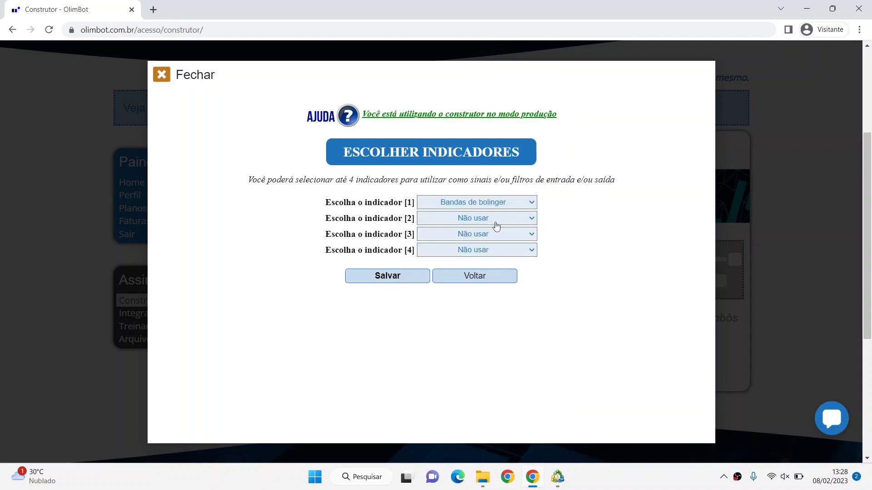
{"action": "left_click", "coordinate": [447, 223]}
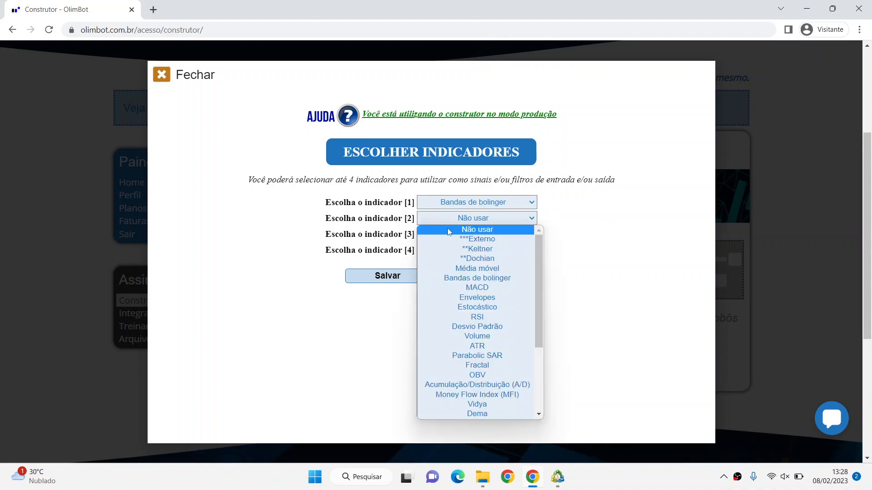
{"action": "left_click", "coordinate": [492, 268]}
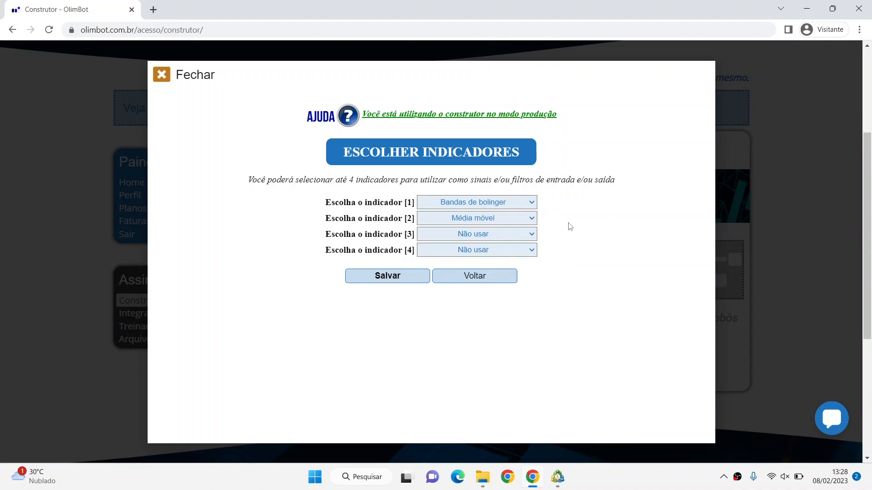
{"action": "left_click", "coordinate": [445, 237]}
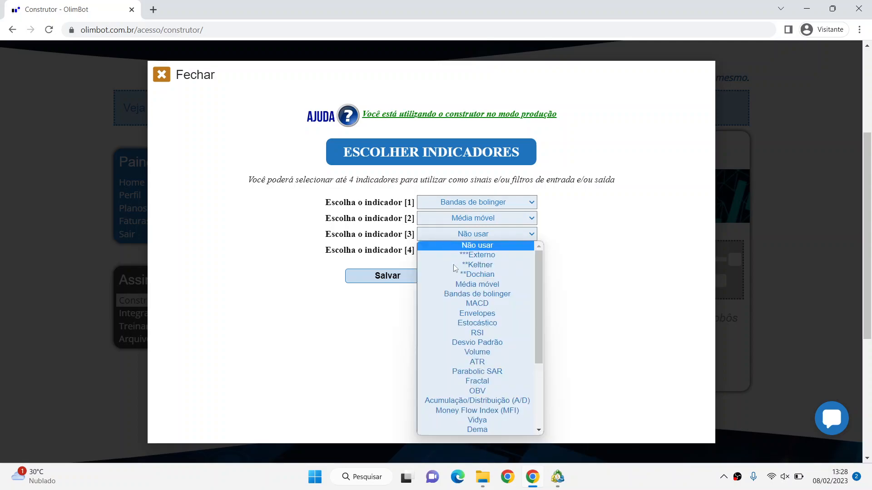
{"action": "left_click", "coordinate": [454, 284]}
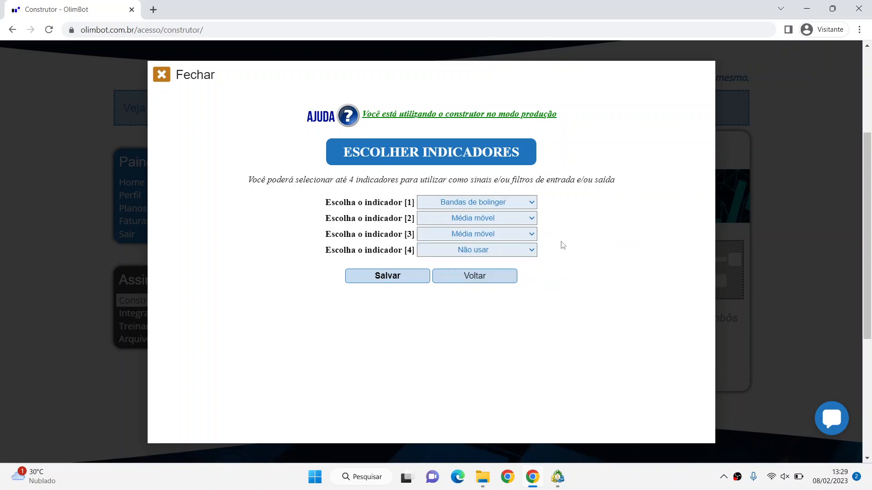
- Choose ***Externo as indicator 4, exposing its parameter-count field
{"action": "left_click", "coordinate": [487, 253]}
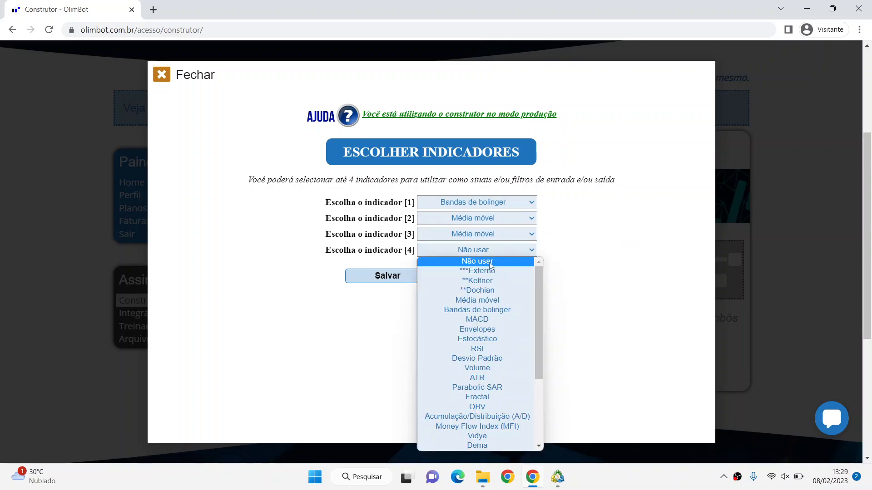
{"action": "scroll", "coordinate": [481, 290], "scroll_direction": "down", "scroll_amount": 3}
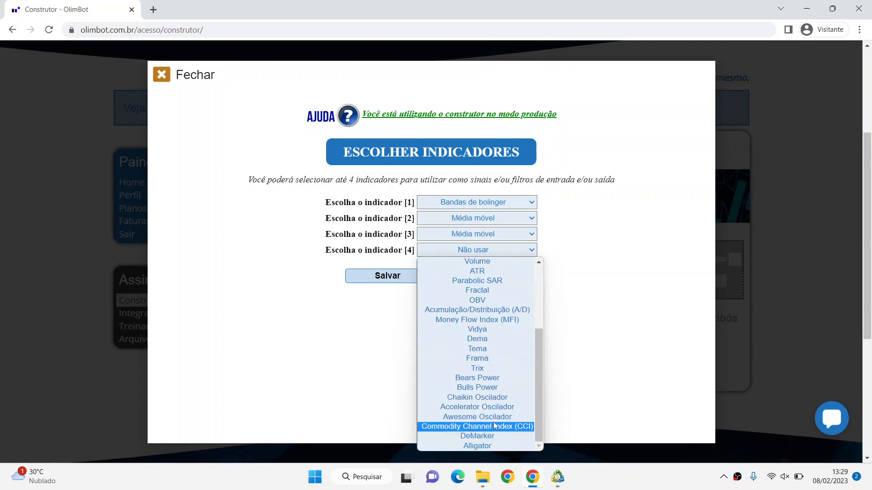
{"action": "scroll", "coordinate": [495, 426], "scroll_direction": "up", "scroll_amount": 3}
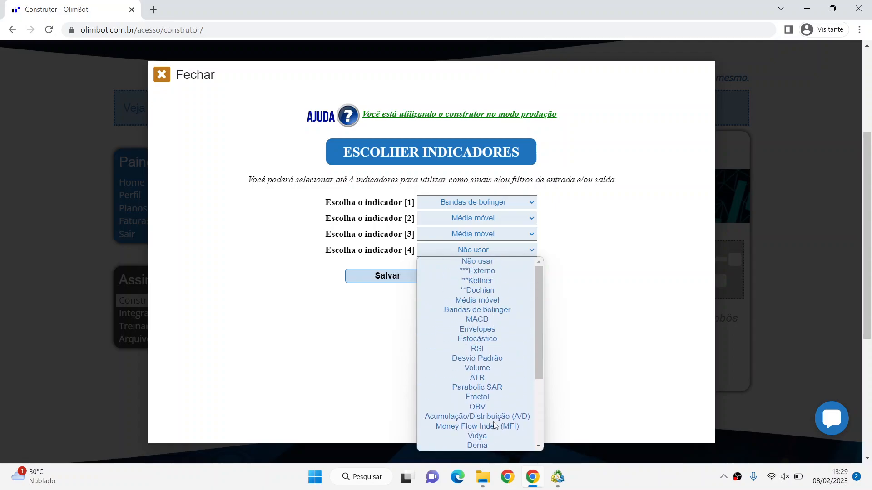
{"action": "left_click", "coordinate": [458, 271]}
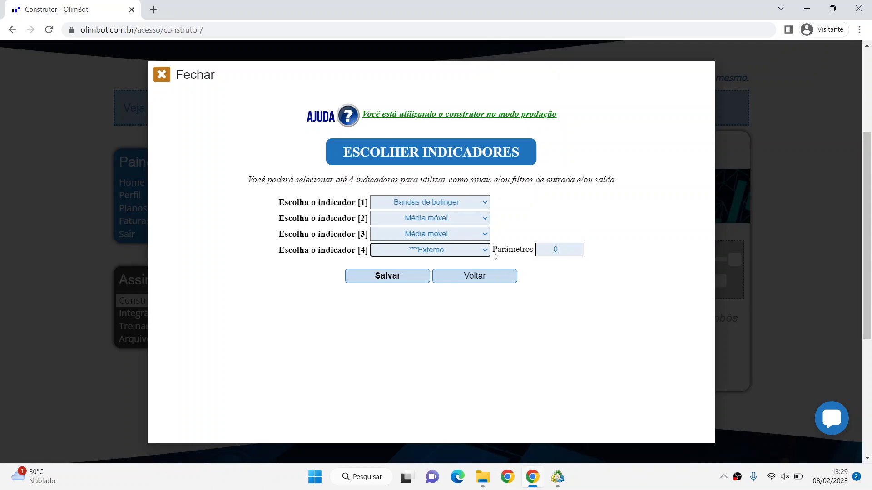
{"action": "left_click_drag", "start_coordinate": [493, 251], "coordinate": [538, 250]}
{"action": "left_click", "coordinate": [534, 230]}
- Switch to MetaTrader 5 and examine the custom indicators in the Navigator, such as Regressao and RSI Personalizado
{"action": "left_click", "coordinate": [555, 476]}
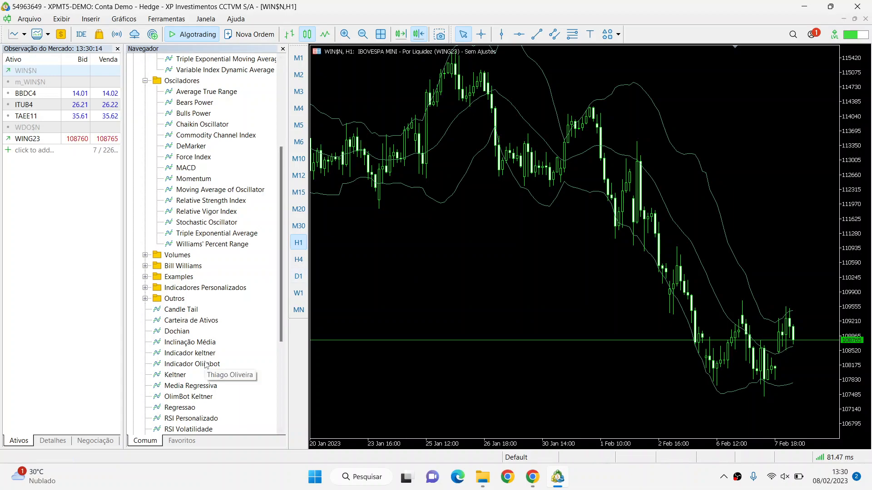
{"action": "scroll", "coordinate": [207, 366], "scroll_direction": "down", "scroll_amount": 2}
{"action": "left_click", "coordinate": [177, 352]}
{"action": "left_click", "coordinate": [178, 343]}
{"action": "left_click", "coordinate": [176, 313]}
{"action": "left_click", "coordinate": [178, 344]}
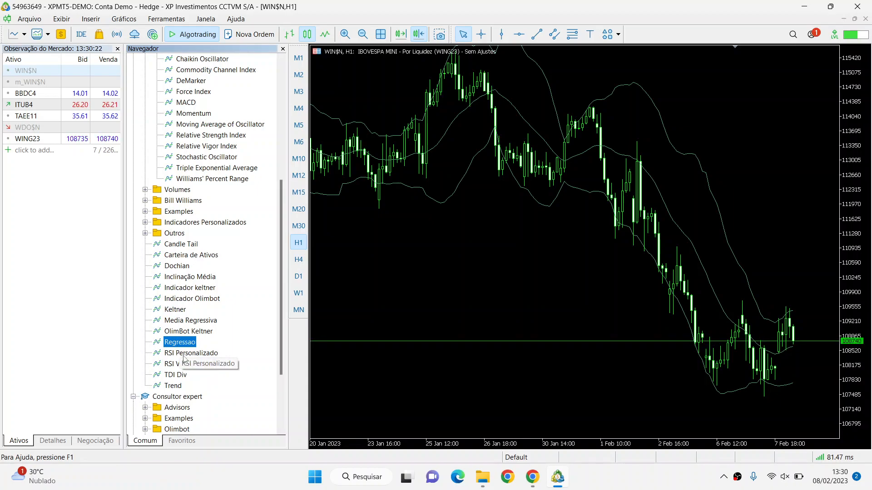
{"action": "left_click", "coordinate": [183, 353]}
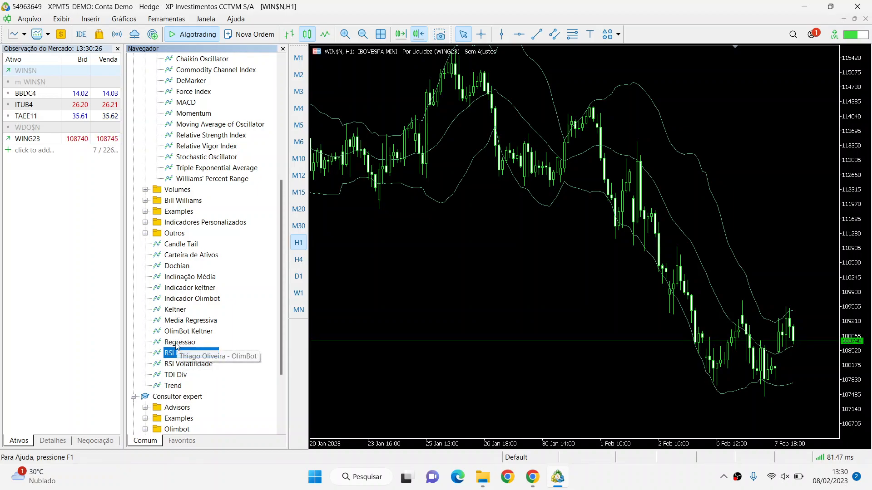
- Open the Regressao indicator's properties on the WIN$N chart and examine its input parameters, Período Médio and Coeficiente de Desvio
{"action": "left_click", "coordinate": [176, 344]}
{"action": "left_click_drag", "start_coordinate": [174, 347], "coordinate": [457, 257]}
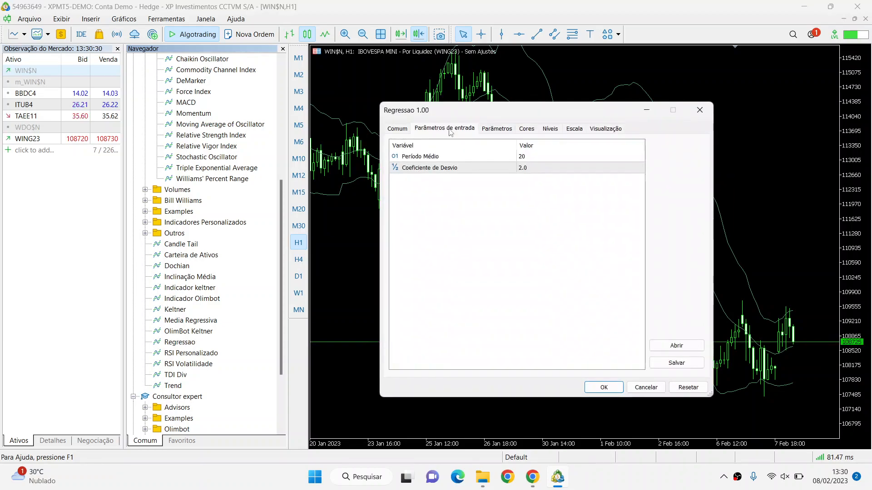
{"action": "left_click", "coordinate": [441, 157]}
{"action": "left_click", "coordinate": [450, 169]}
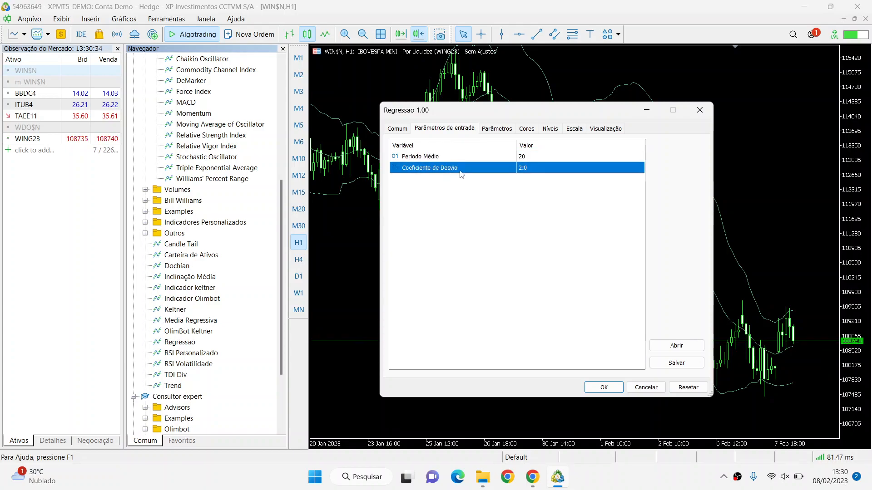
- Return to the OlimBot builder, set the external indicator's parameter count to 2 and save the indicator selection
{"action": "left_click", "coordinate": [532, 477]}
{"action": "double_click", "coordinate": [564, 248]}
{"action": "type", "text": "2"}
{"action": "left_click", "coordinate": [590, 310]}
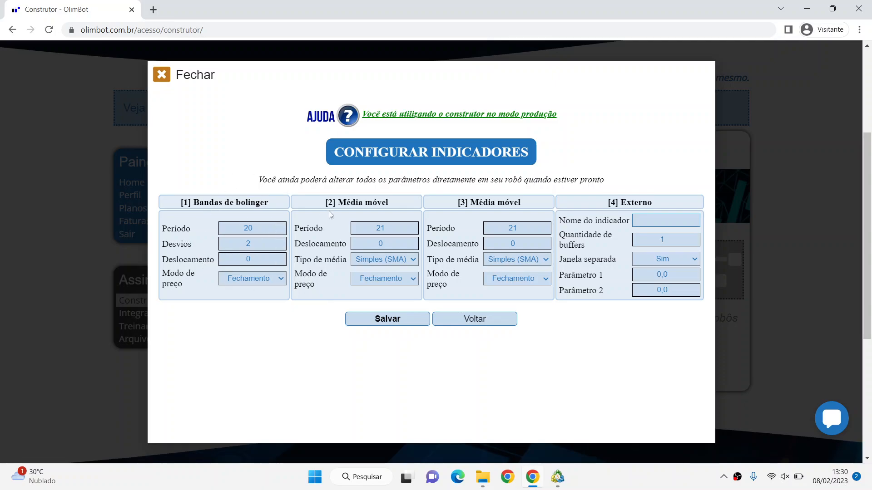
- Set the Período of moving average 2 to 20 and of moving average 3 to 40
{"action": "double_click", "coordinate": [387, 228]}
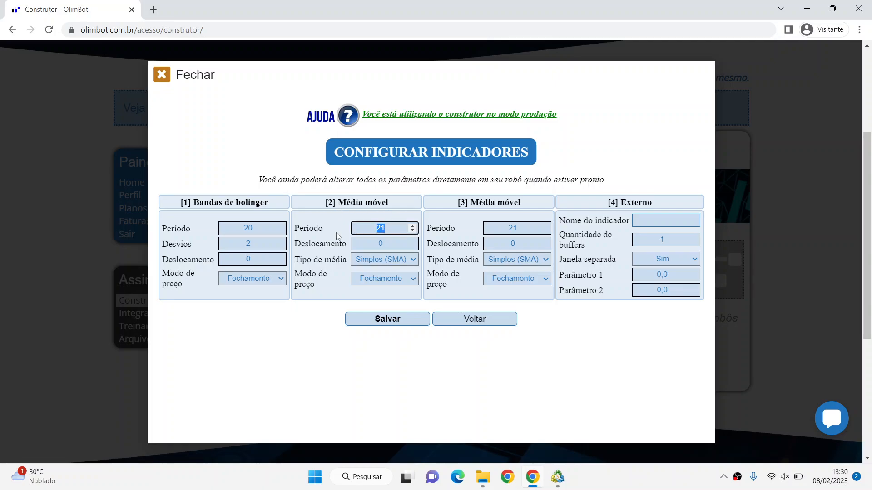
{"action": "type", "text": "2"}
{"action": "left_click", "coordinate": [343, 223]}
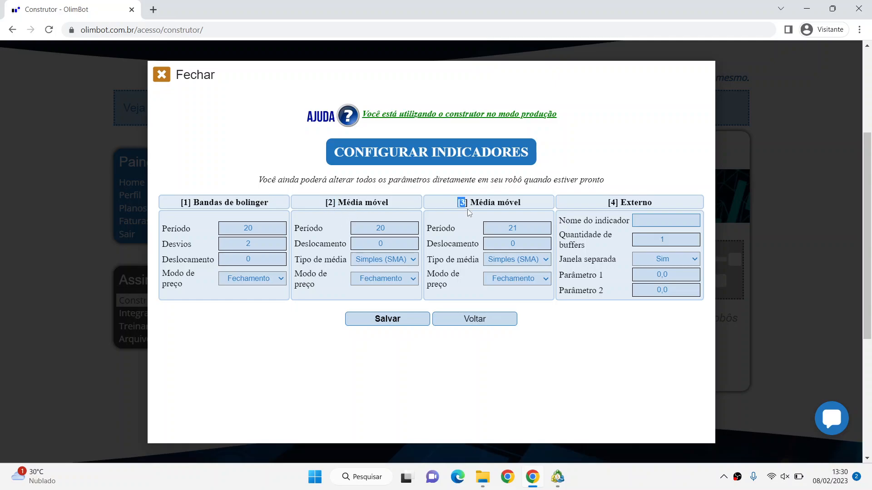
{"action": "double_click", "coordinate": [510, 228]}
{"action": "type", "text": "40"}
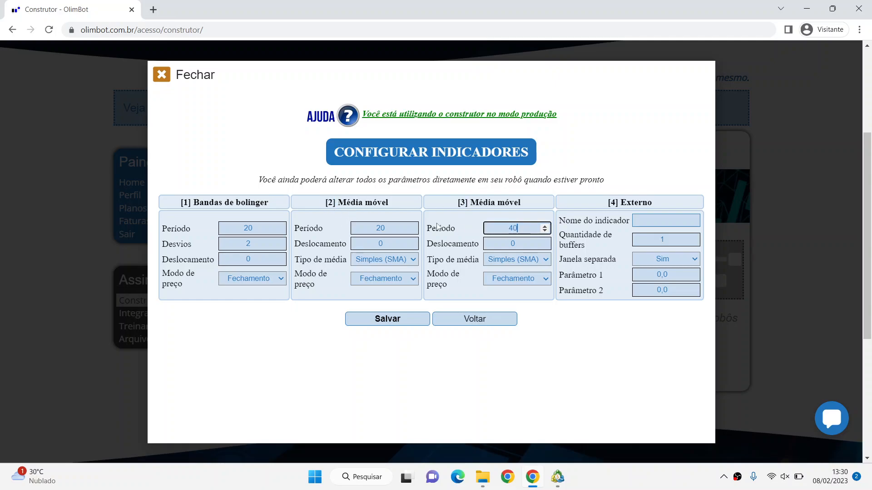
{"action": "left_click", "coordinate": [460, 219]}
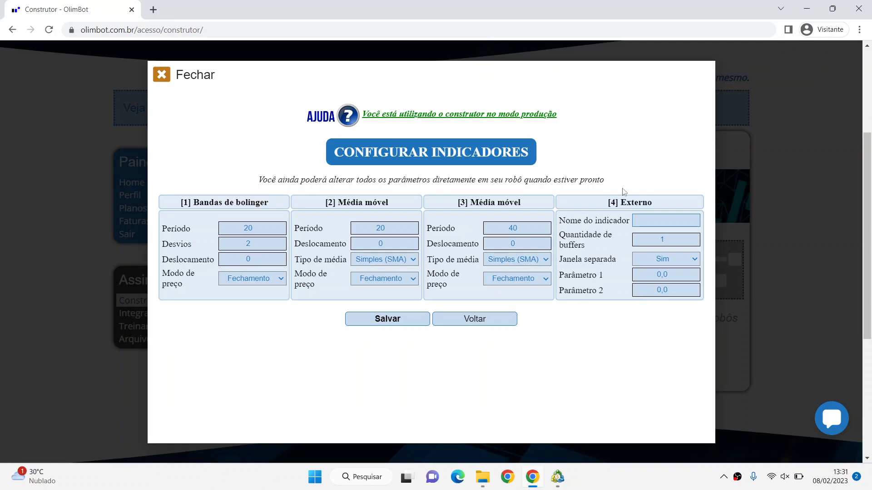
- Enter Regressao as the name of external indicator 4
{"action": "left_click_drag", "start_coordinate": [618, 208], "coordinate": [651, 203]}
{"action": "left_click", "coordinate": [626, 219]}
{"action": "left_click", "coordinate": [645, 219]}
{"action": "key", "text": "Caps_Lock"}
{"action": "type", "text": "R"}
{"action": "key", "text": "Caps_Lock"}
{"action": "type", "text": "egressao"}
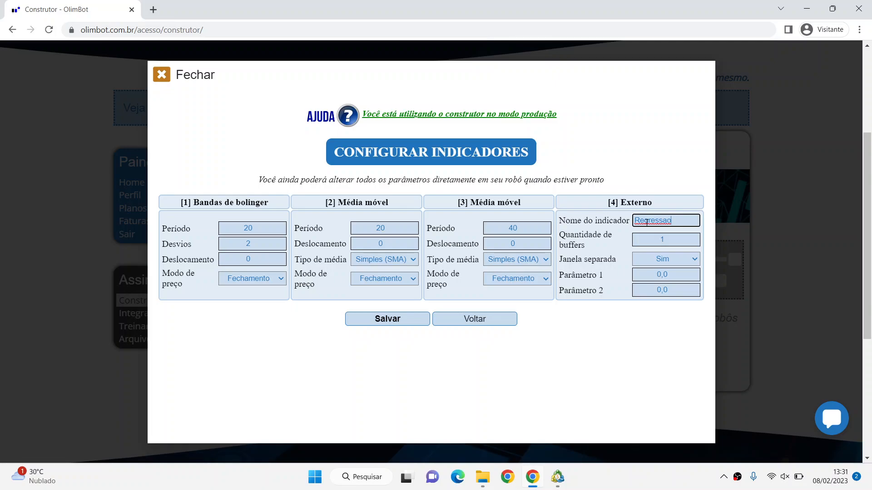
{"action": "left_click", "coordinate": [612, 274]}
{"action": "double_click", "coordinate": [679, 220]}
{"action": "left_click", "coordinate": [607, 248]}
- Check the indicator's exact name in MetaTrader 5, cancelling its open properties dialog, and return to the builder's external indicator settings
{"action": "left_click", "coordinate": [558, 482]}
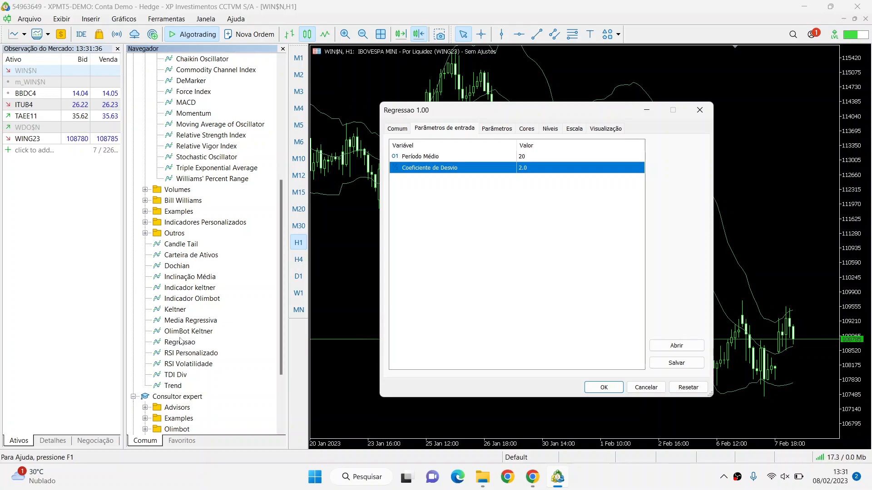
{"action": "left_click", "coordinate": [656, 394]}
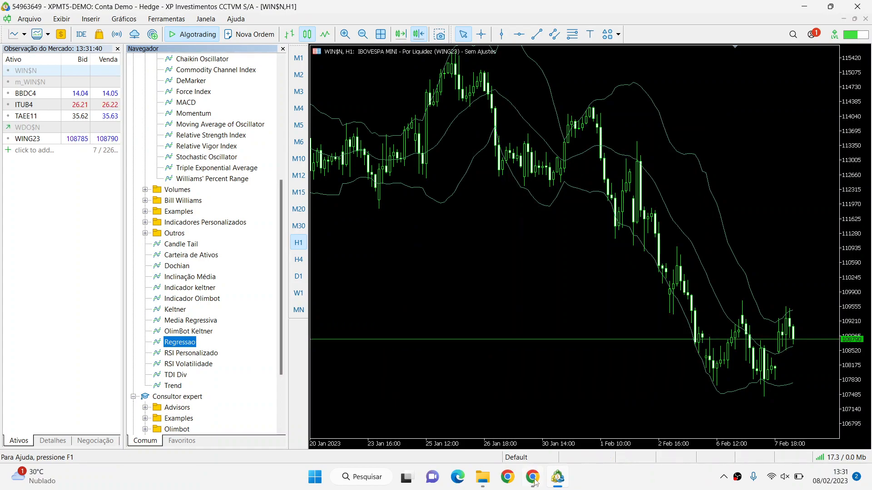
{"action": "mouse_move", "coordinate": [536, 482]}
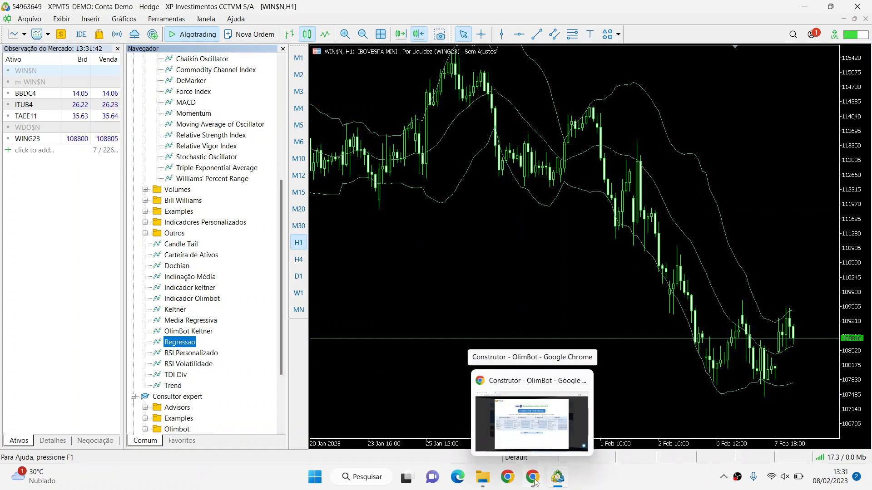
{"action": "left_click", "coordinate": [535, 483]}
{"action": "left_click", "coordinate": [678, 219]}
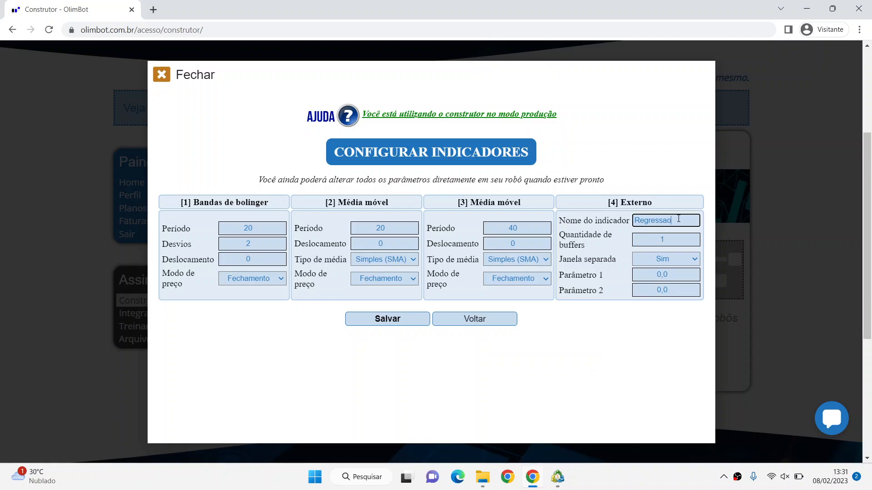
{"action": "left_click", "coordinate": [617, 232]}
- Switch to MetaTrader 5 and attach the Regressao indicator to the WIN$N chart with its default parameters
{"action": "left_click", "coordinate": [557, 477]}
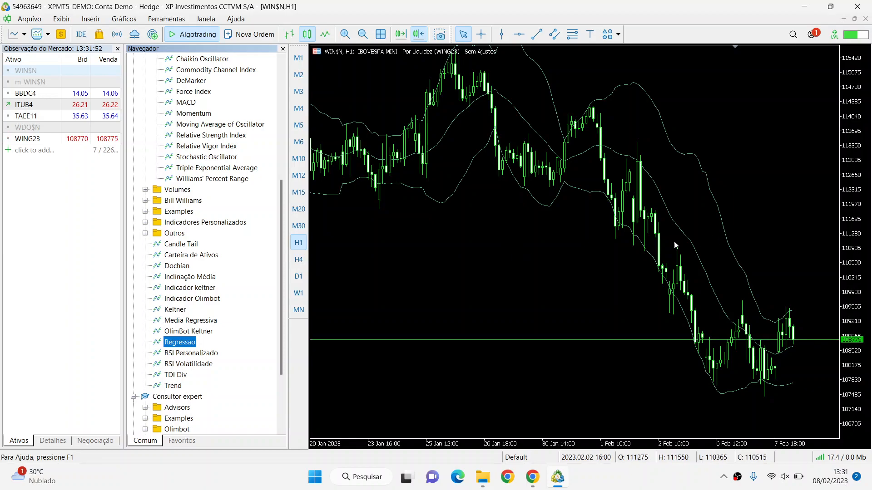
{"action": "mouse_move", "coordinate": [444, 205]}
{"action": "left_click", "coordinate": [181, 322]}
{"action": "left_click", "coordinate": [174, 342]}
{"action": "left_click", "coordinate": [175, 352]}
{"action": "left_click", "coordinate": [175, 342]}
{"action": "left_click", "coordinate": [181, 321]}
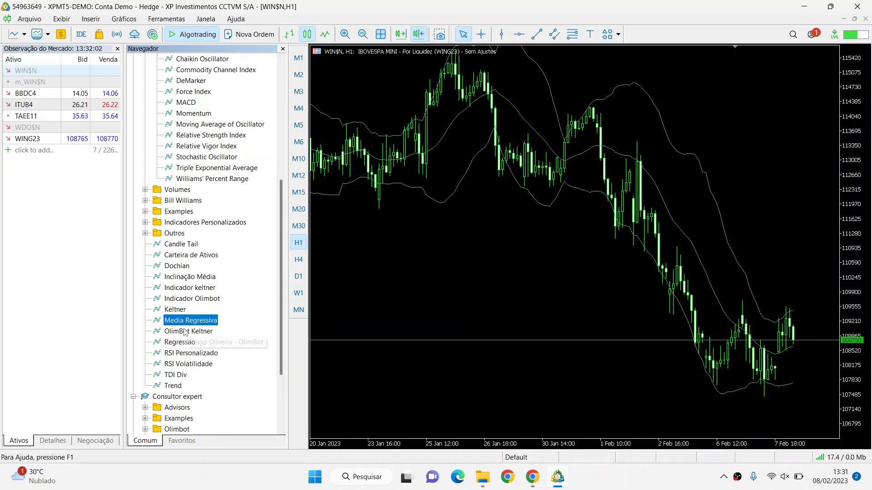
{"action": "left_click_drag", "start_coordinate": [179, 343], "coordinate": [463, 253]}
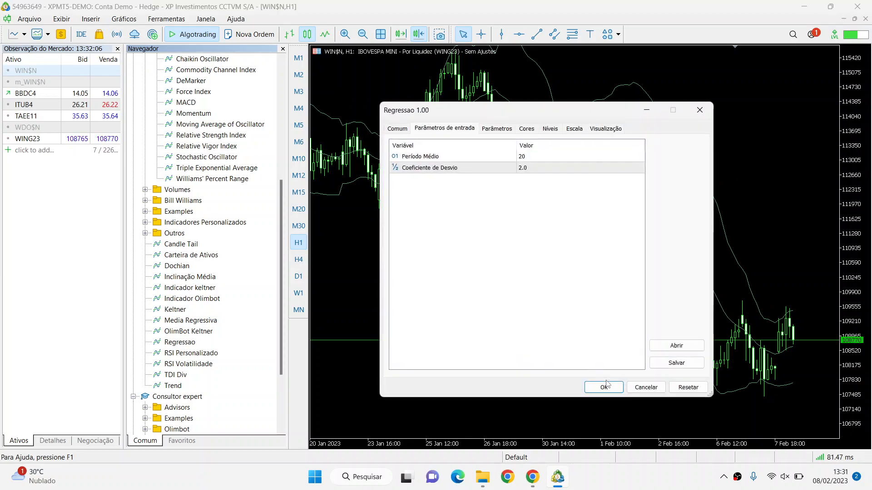
{"action": "left_click", "coordinate": [609, 388]}
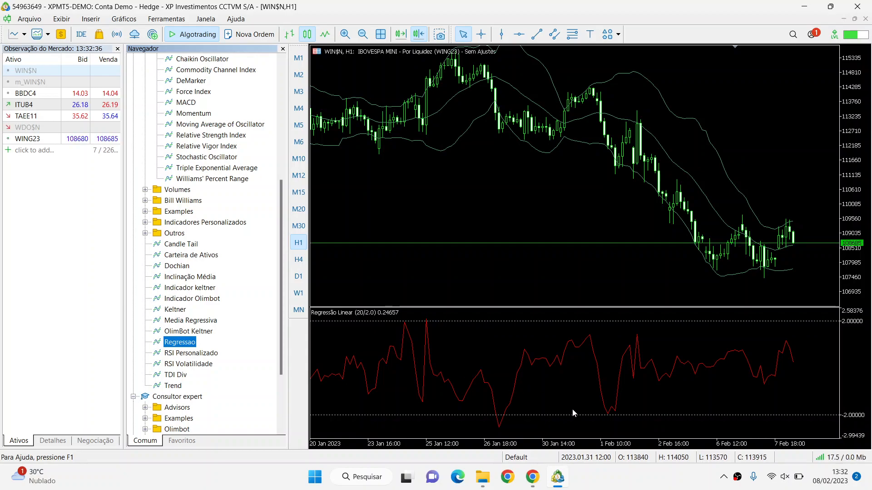
- Compare the builder's external settings with the chart and delete the Regressão Linear indicator from the WIN$N chart
{"action": "left_click", "coordinate": [533, 475]}
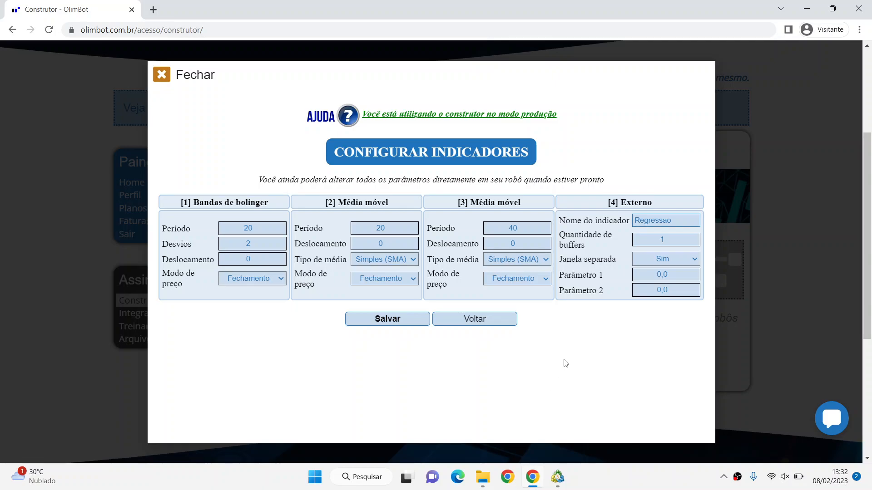
{"action": "left_click", "coordinate": [556, 482]}
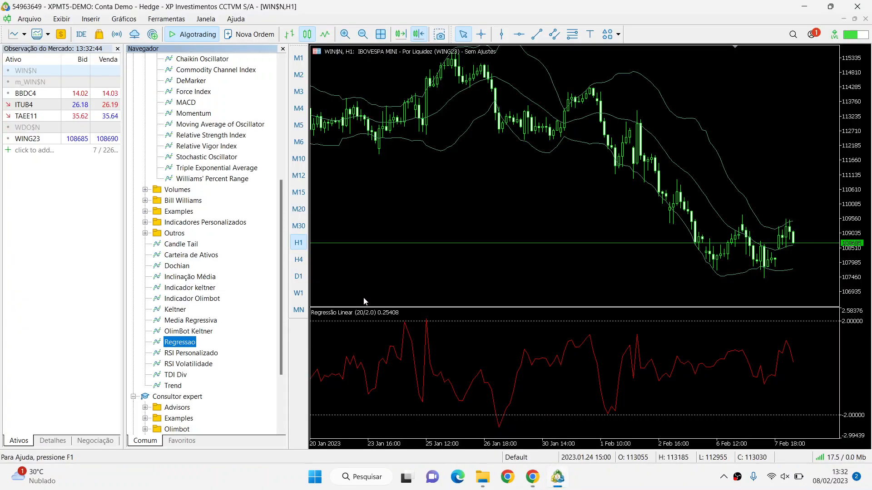
{"action": "right_click", "coordinate": [404, 335]}
{"action": "left_click", "coordinate": [473, 376]}
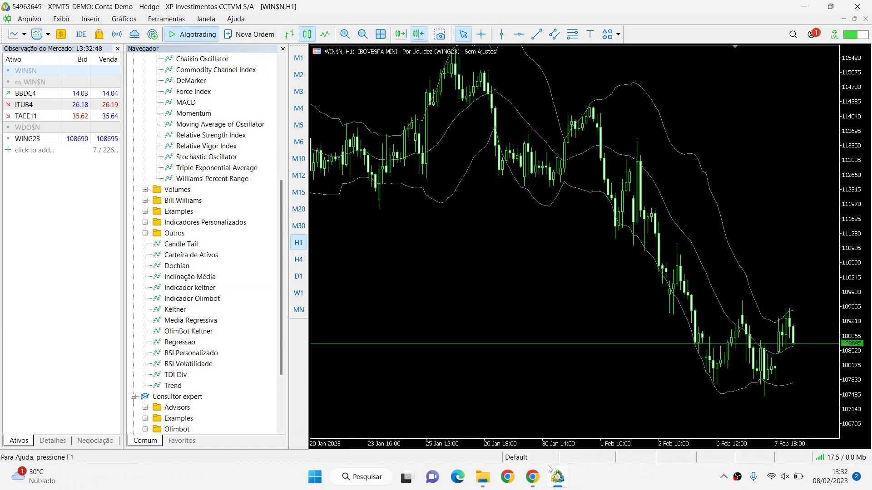
- Return to the OlimBot builder and choose Sim for the external indicator's Janela separada option
{"action": "left_click", "coordinate": [533, 485]}
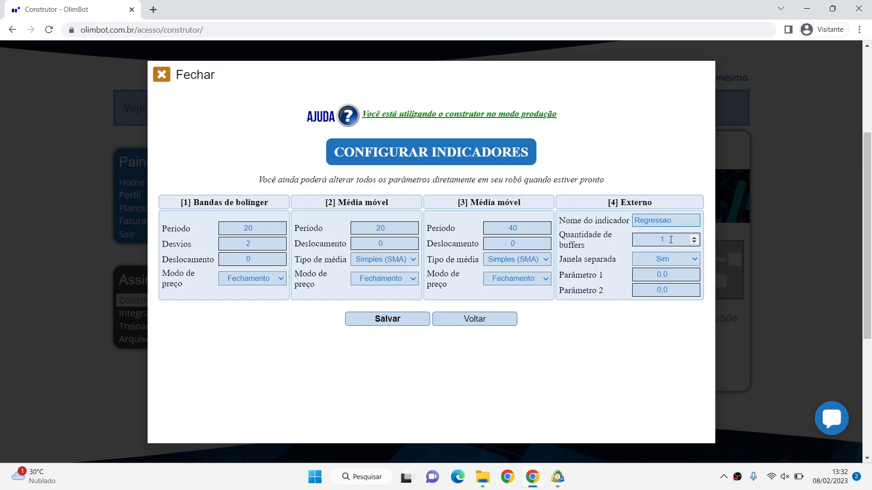
{"action": "left_click", "coordinate": [663, 259]}
{"action": "left_click", "coordinate": [664, 268]}
{"action": "left_click", "coordinate": [555, 481]}
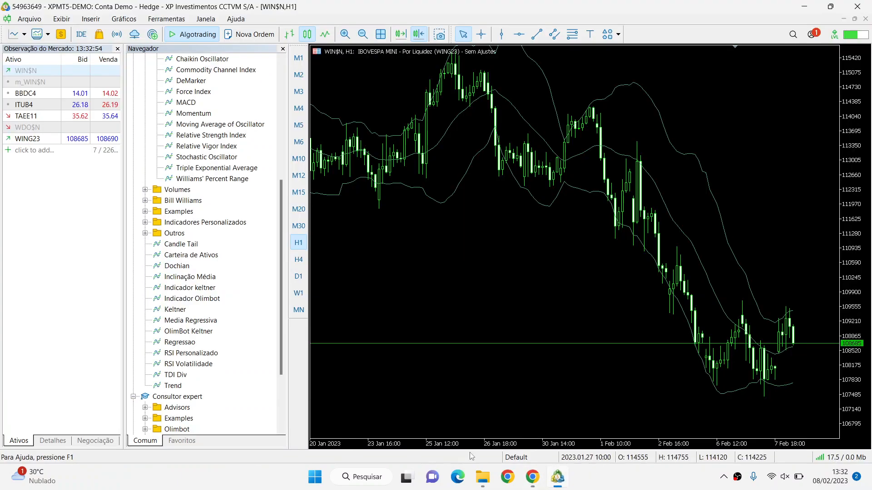
{"action": "left_click", "coordinate": [564, 477]}
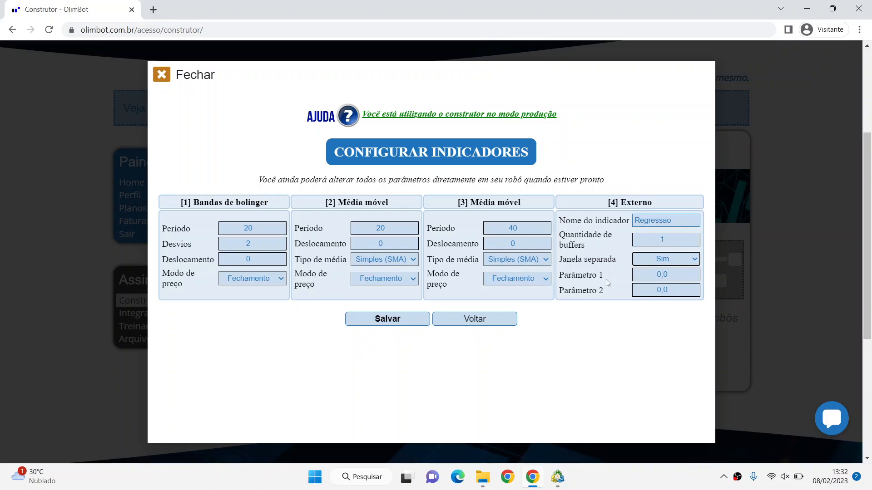
- Set the external indicator's Parâmetro 1 to 18 and Parâmetro 2 to 2
{"action": "double_click", "coordinate": [676, 272]}
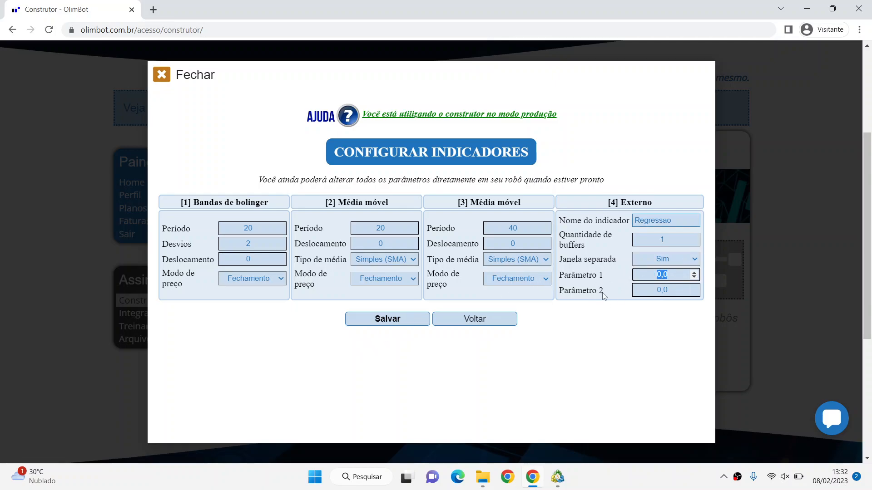
{"action": "type", "text": "18"}
{"action": "double_click", "coordinate": [662, 290]}
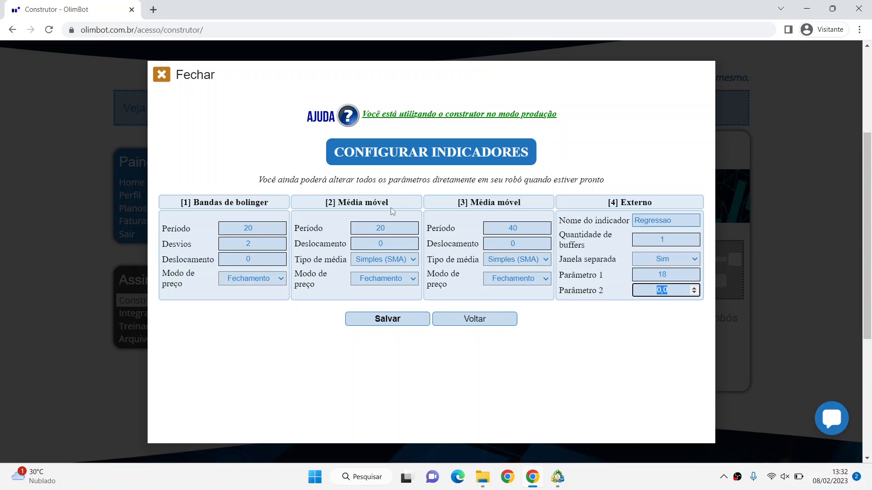
{"action": "type", "text": "2"}
{"action": "left_click", "coordinate": [611, 326]}
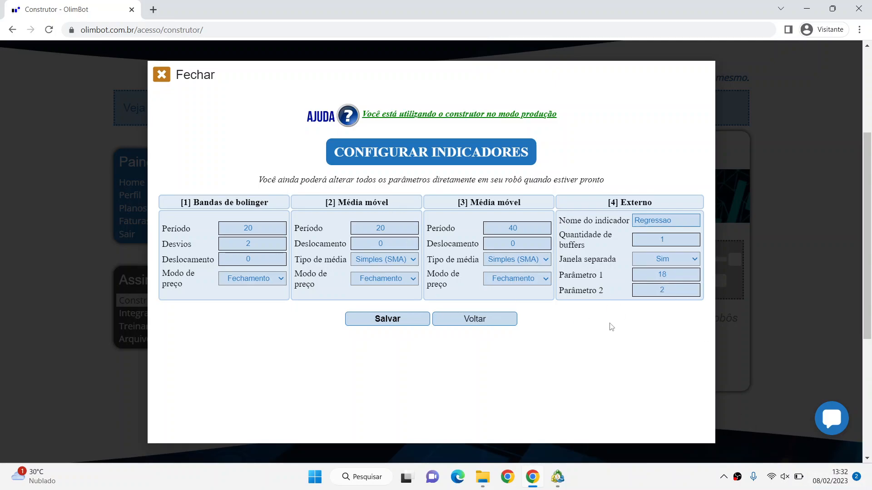
- Check the Regressao input parameters in MetaTrader 5, cancel the dialog, and save the indicator configuration in the OlimBot builder
{"action": "left_click", "coordinate": [384, 325]}
{"action": "left_click", "coordinate": [565, 484]}
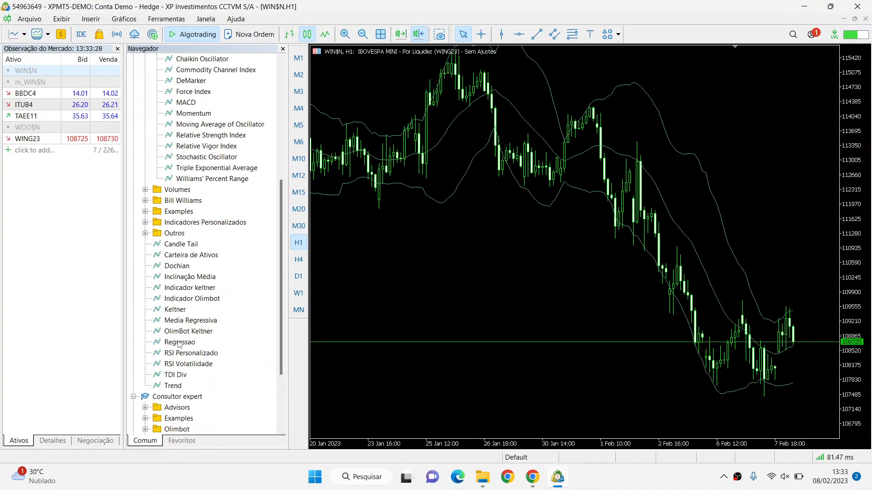
{"action": "left_click", "coordinate": [544, 167]}
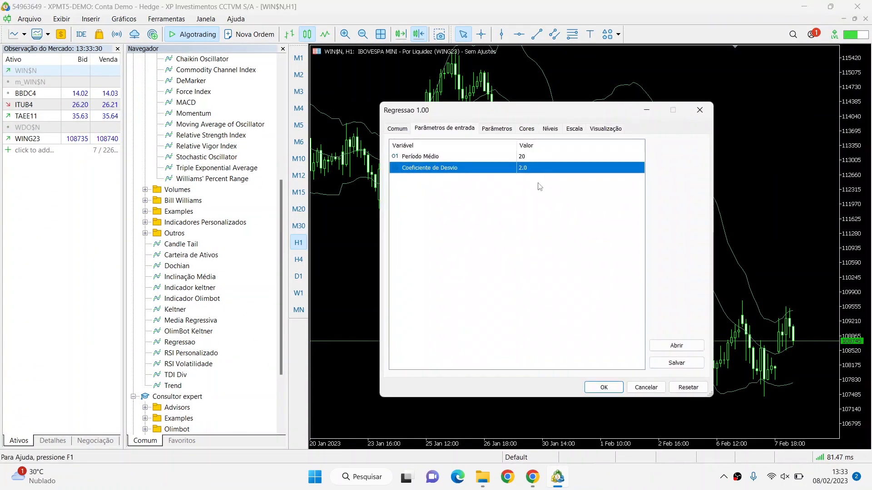
{"action": "left_click", "coordinate": [646, 387]}
{"action": "left_click", "coordinate": [532, 477]}
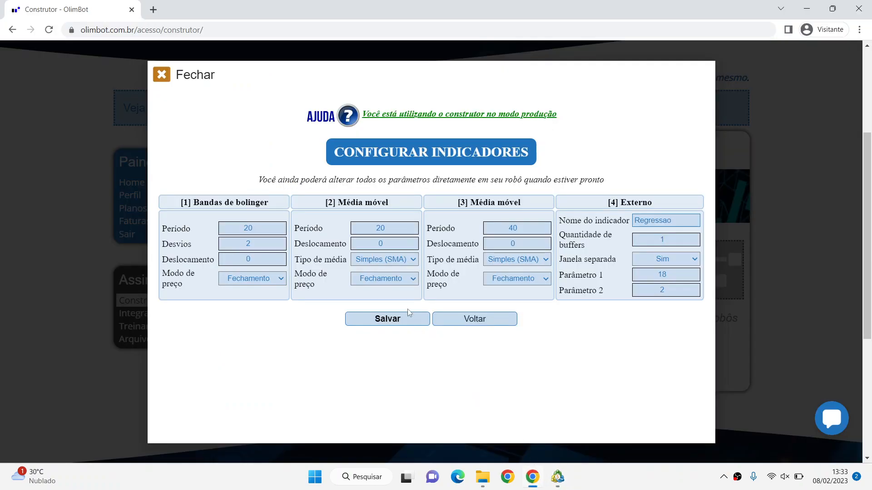
{"action": "left_click", "coordinate": [399, 319]}
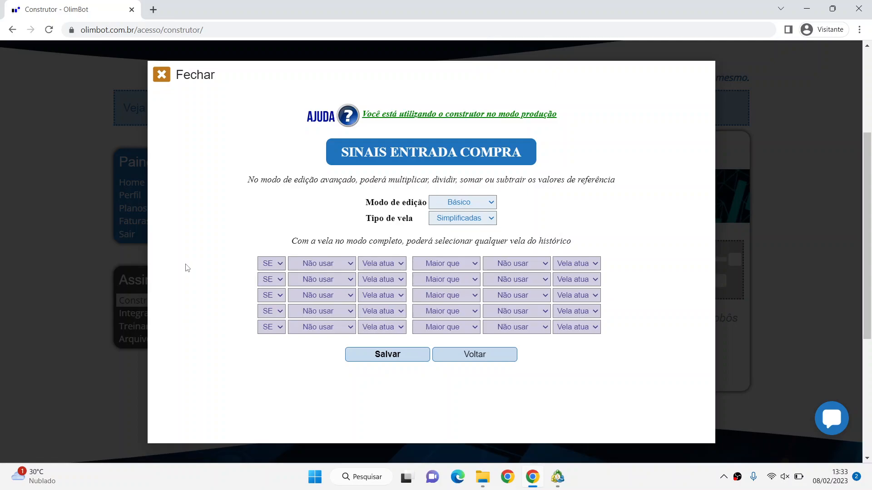
- Define the first buy entry condition as SE Fechamento da vela, Vela anterior, Menor que [1] Bolinger inferior
{"action": "left_click", "coordinate": [274, 265]}
{"action": "left_click", "coordinate": [307, 265]}
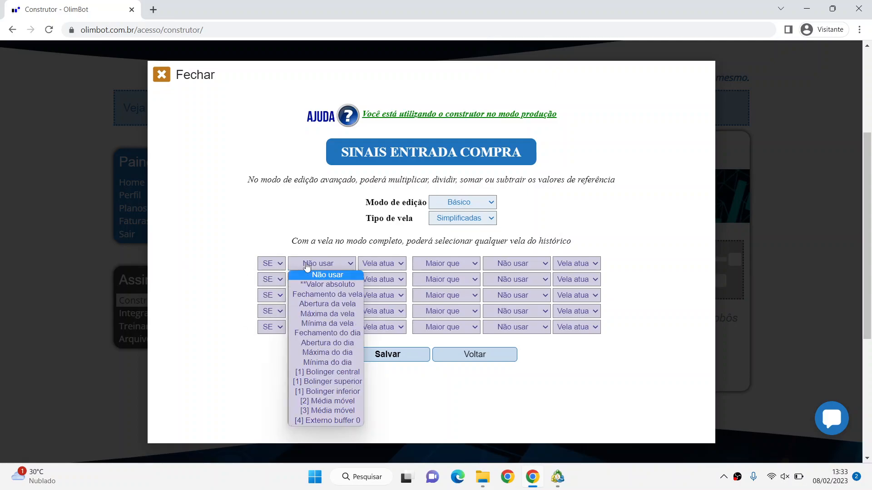
{"action": "left_click", "coordinate": [325, 295]}
{"action": "left_click", "coordinate": [375, 265]}
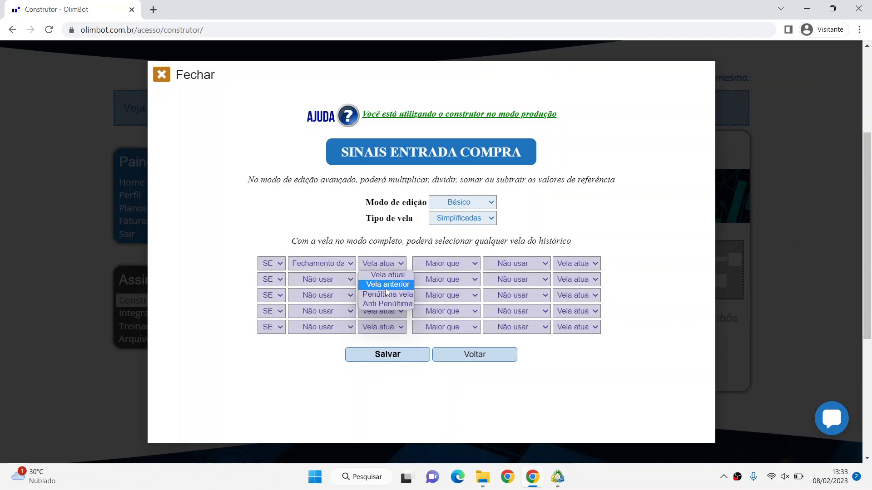
{"action": "left_click", "coordinate": [386, 285]}
{"action": "left_click", "coordinate": [461, 265]}
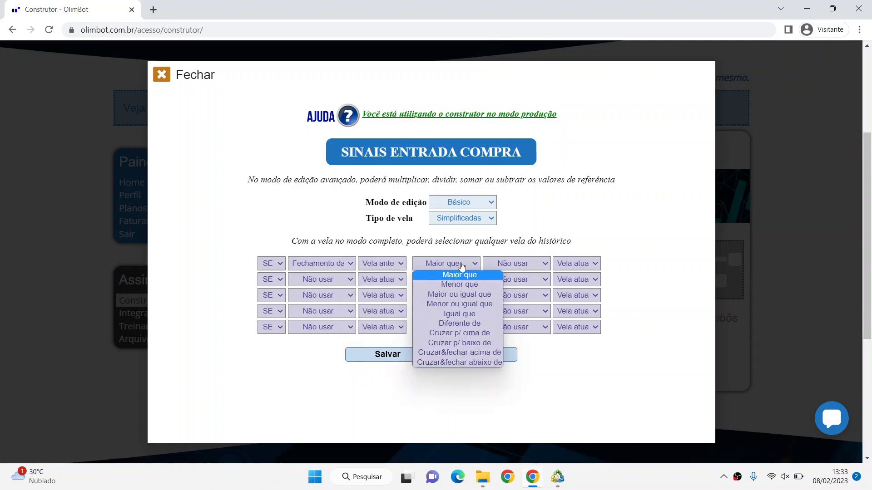
{"action": "left_click", "coordinate": [467, 285]}
{"action": "left_click", "coordinate": [518, 266]}
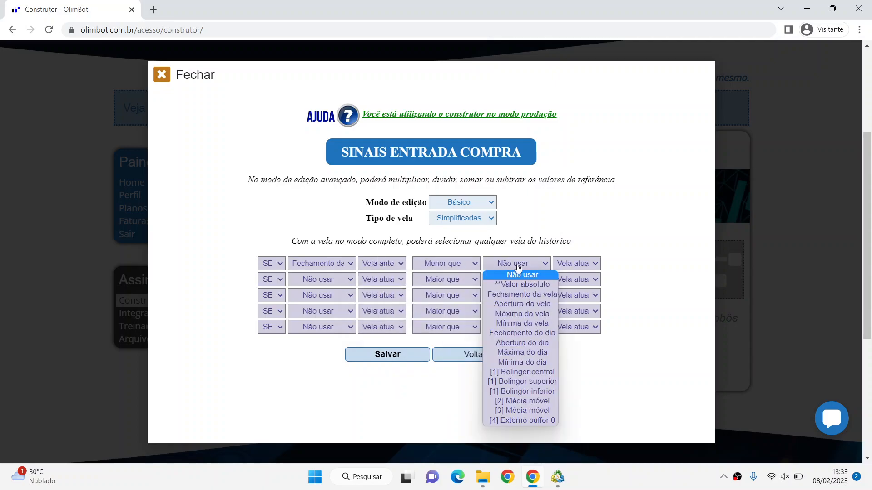
{"action": "left_click", "coordinate": [518, 391]}
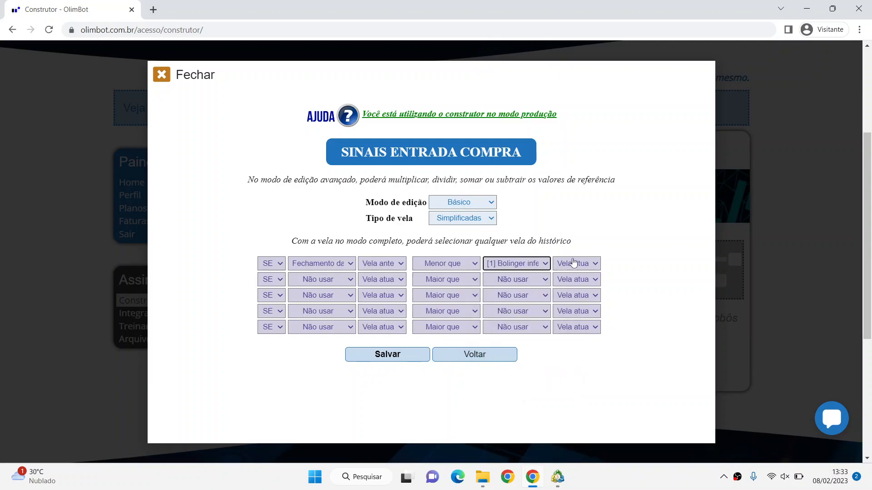
{"action": "left_click", "coordinate": [576, 264]}
{"action": "left_click", "coordinate": [625, 253]}
- Review the operator, reference value and candle options of the first buy condition, and switch to the MetaTrader 5 chart
{"action": "left_click", "coordinate": [448, 263]}
{"action": "left_click", "coordinate": [449, 263]}
{"action": "left_click", "coordinate": [523, 264]}
{"action": "left_click", "coordinate": [525, 265]}
{"action": "left_click", "coordinate": [569, 263]}
{"action": "left_click", "coordinate": [569, 264]}
{"action": "left_click", "coordinate": [636, 249]}
{"action": "left_click", "coordinate": [553, 486]}
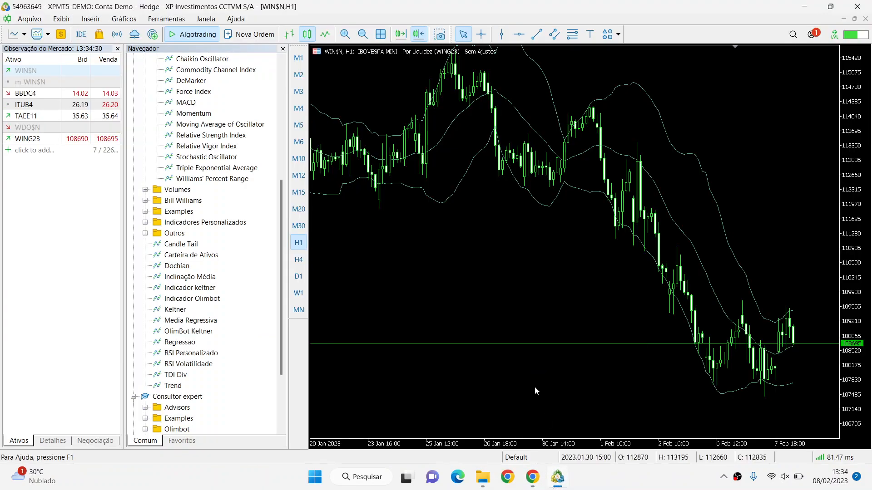
- Examine past candle closes against the lower Bollinger band with the crosshair on the MetaTrader 5 chart, and return to the OlimBot builder
{"action": "left_click", "coordinate": [481, 34]}
{"action": "scroll", "coordinate": [473, 184], "scroll_direction": "up", "scroll_amount": 10}
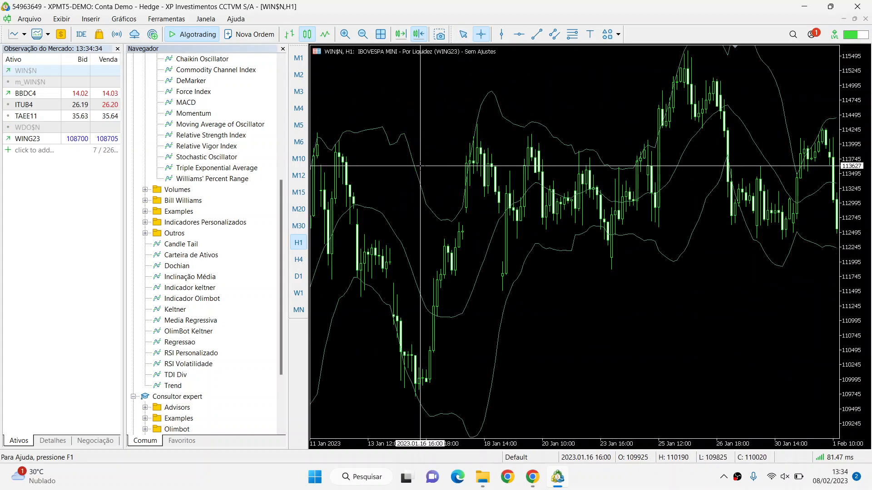
{"action": "scroll", "coordinate": [482, 181], "scroll_direction": "up", "scroll_amount": 3}
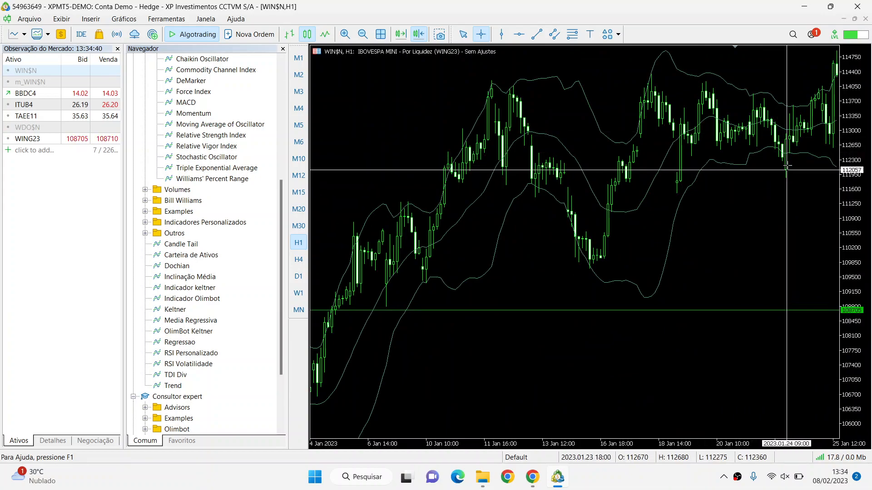
{"action": "left_click", "coordinate": [532, 478]}
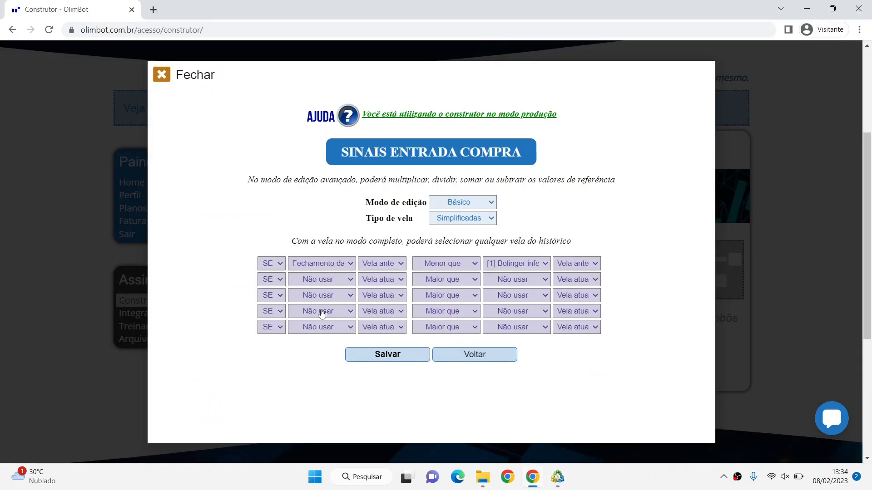
- Begin the second buy entry condition with connector E and Fechamento da vela as its first value
{"action": "left_click", "coordinate": [274, 282]}
{"action": "left_click", "coordinate": [278, 303]}
{"action": "left_click", "coordinate": [212, 269]}
{"action": "left_click", "coordinate": [280, 283]}
{"action": "left_click", "coordinate": [275, 304]}
{"action": "left_click", "coordinate": [330, 280]}
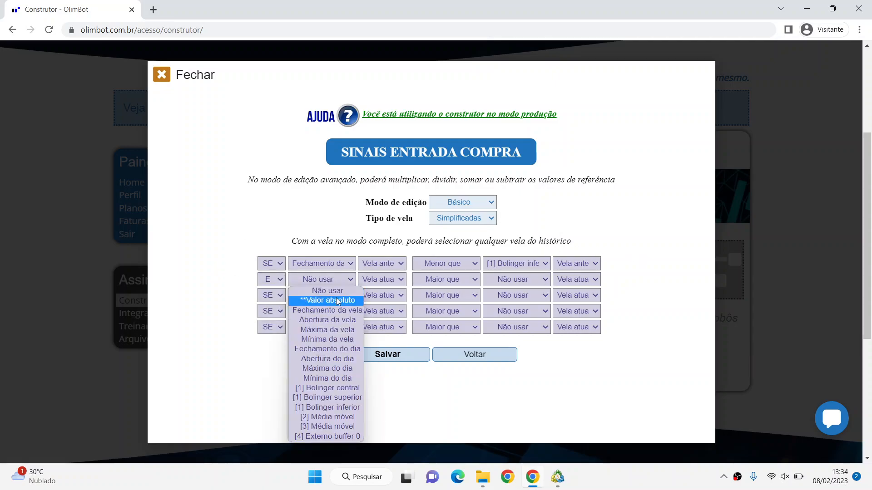
{"action": "left_click", "coordinate": [335, 310]}
- Complete the second buy condition as Penúltima vela, Maior que [1] Bolinger inferior, Penúltima vela
{"action": "left_click", "coordinate": [387, 281]}
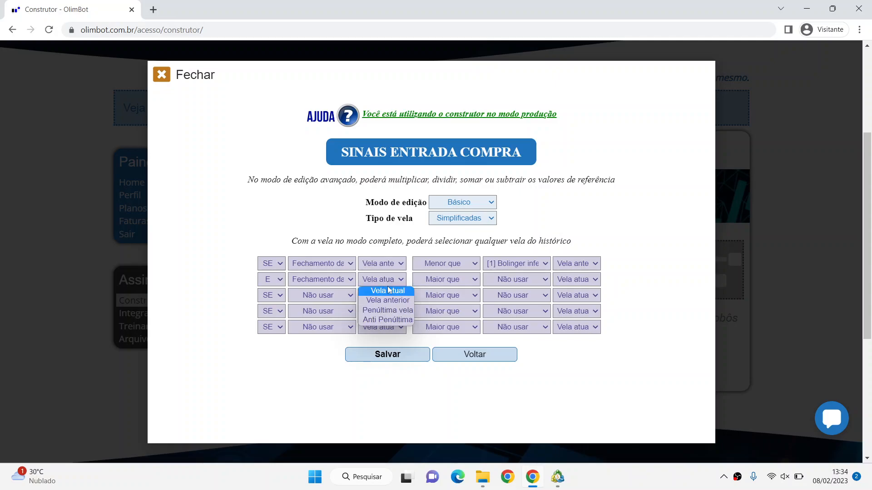
{"action": "left_click", "coordinate": [388, 311]}
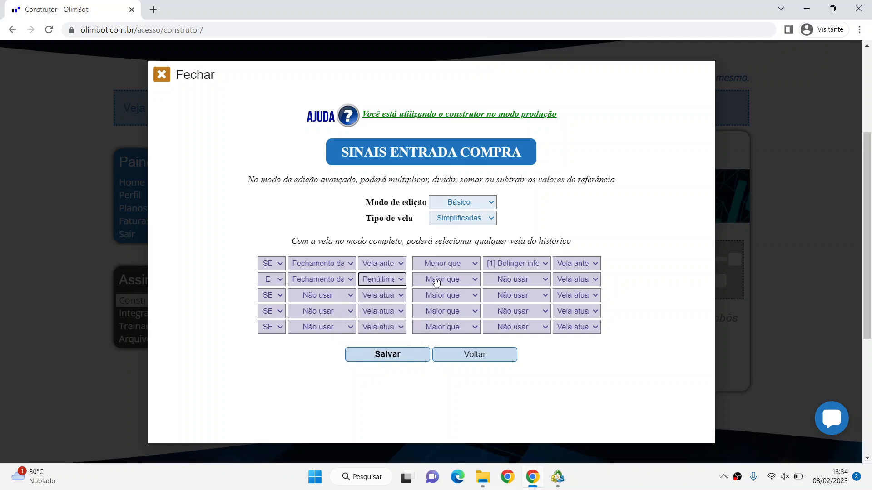
{"action": "left_click", "coordinate": [461, 280]}
{"action": "left_click", "coordinate": [519, 279]}
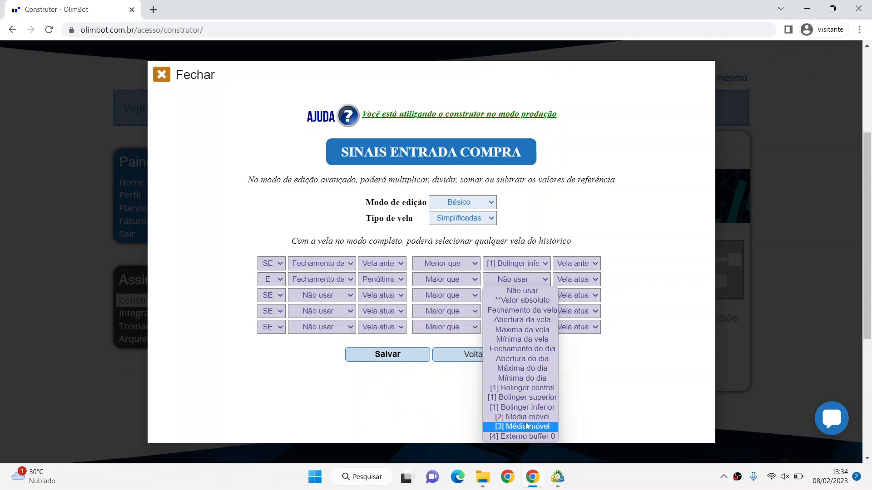
{"action": "left_click", "coordinate": [527, 408]}
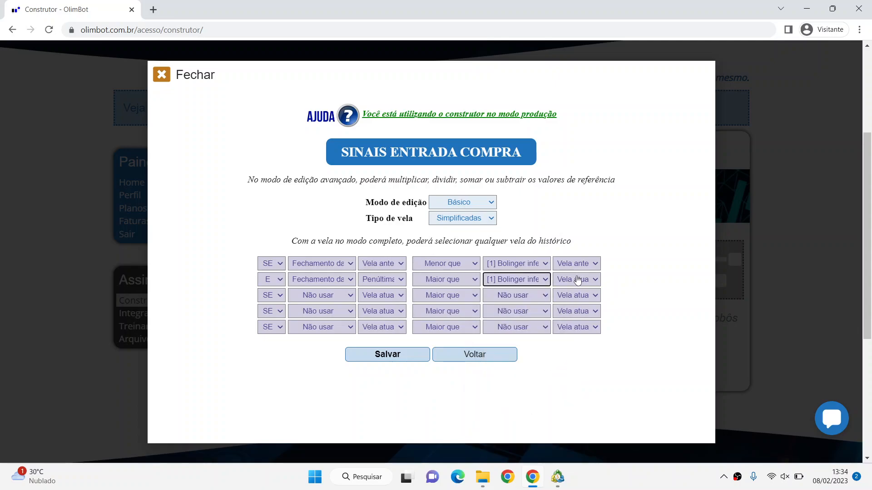
{"action": "left_click", "coordinate": [577, 279]}
{"action": "left_click", "coordinate": [588, 311]}
- Review the comparison operator and reference value of the second buy condition
{"action": "left_click", "coordinate": [447, 284]}
{"action": "left_click", "coordinate": [451, 283]}
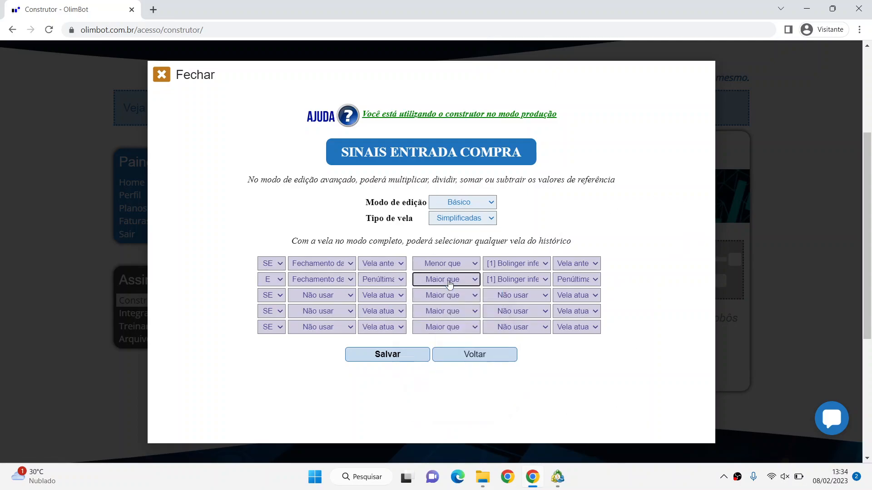
{"action": "left_click", "coordinate": [522, 280]}
{"action": "left_click", "coordinate": [522, 280]}
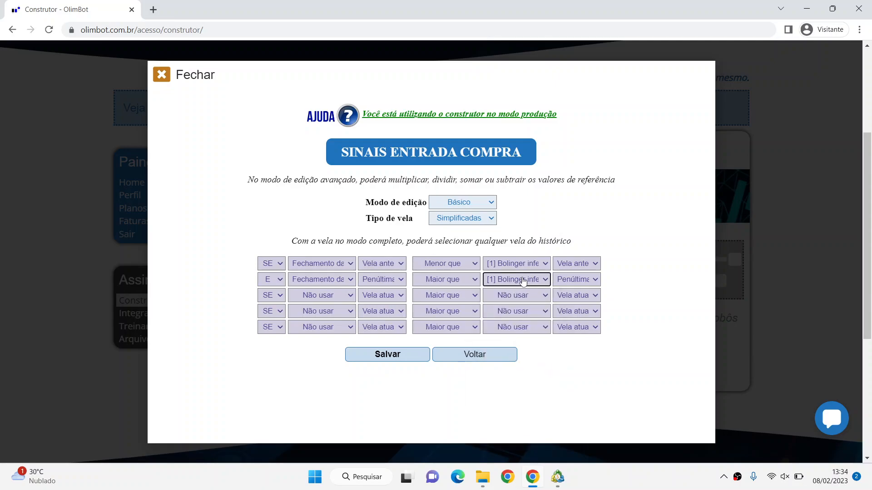
{"action": "left_click", "coordinate": [627, 275]}
- Set the closing-price candle to Vela atual in the first buy condition and to Vela anterior in the second
{"action": "left_click", "coordinate": [371, 264]}
{"action": "left_click", "coordinate": [378, 267]}
{"action": "left_click", "coordinate": [384, 268]}
{"action": "left_click", "coordinate": [384, 275]}
{"action": "left_click", "coordinate": [384, 284]}
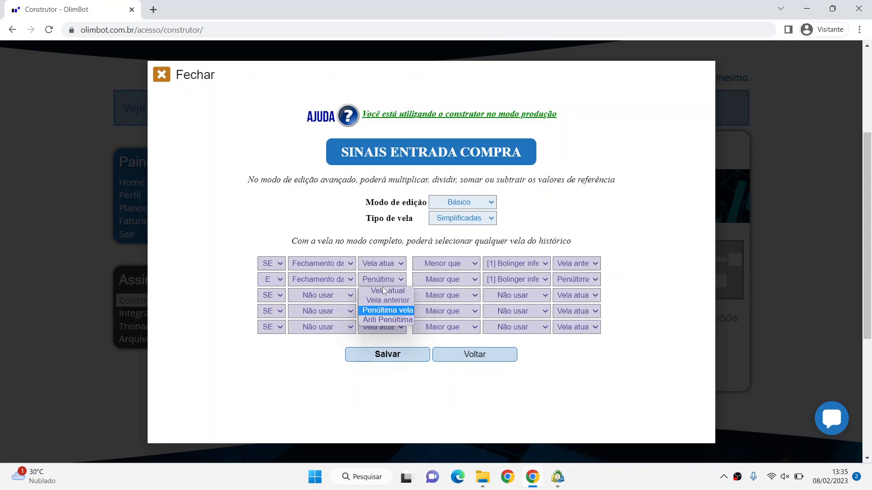
{"action": "left_click", "coordinate": [385, 302]}
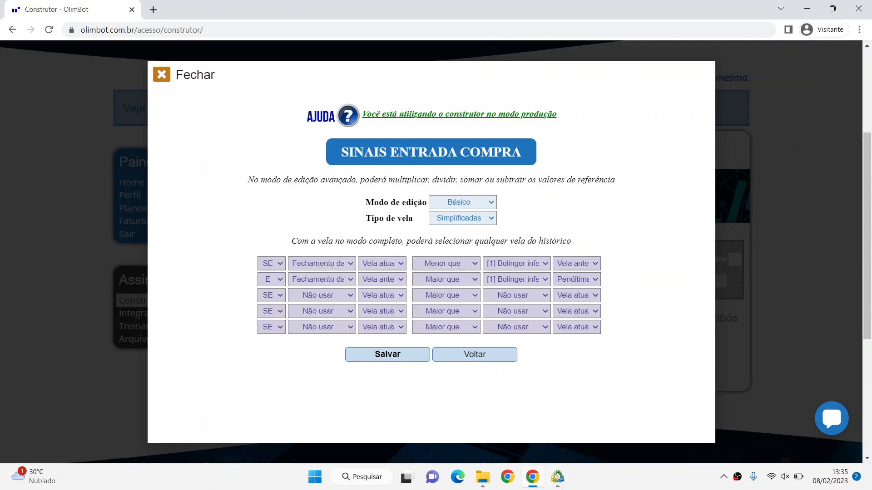
- Inspect a candle near the lower band on the MetaTrader 5 chart and return to the OlimBot builder
{"action": "left_click", "coordinate": [557, 477]}
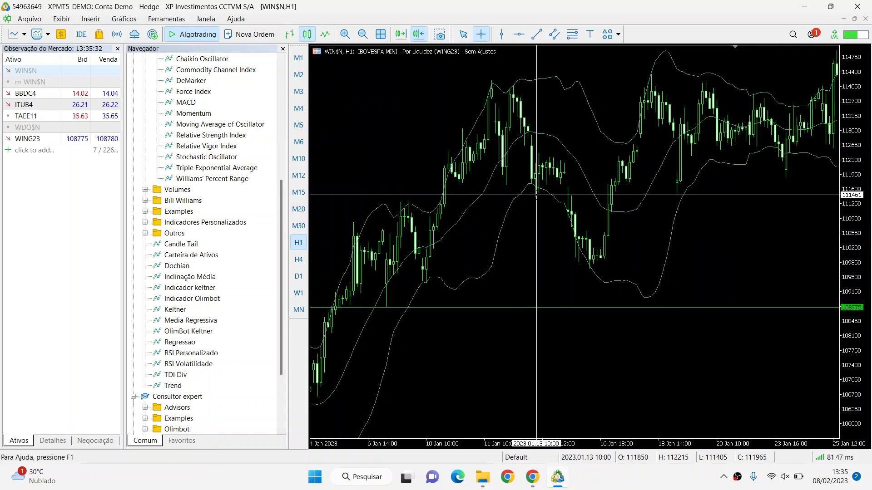
{"action": "mouse_move", "coordinate": [534, 194]}
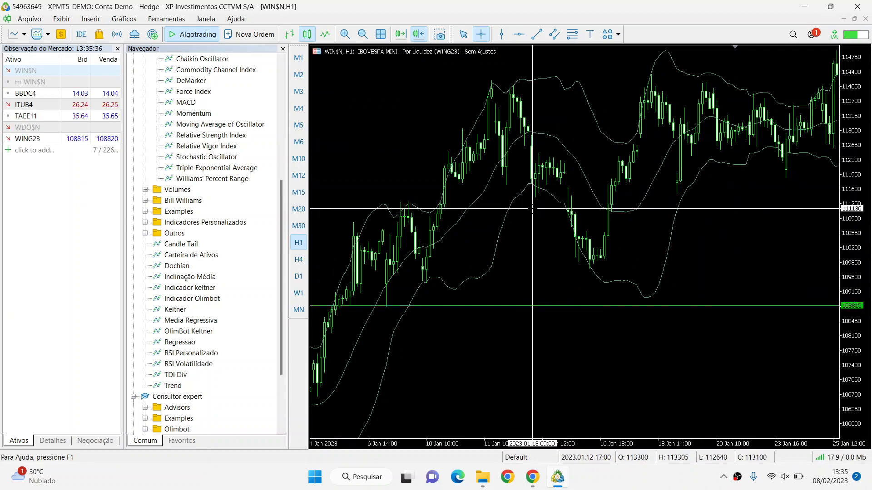
{"action": "left_click", "coordinate": [555, 484]}
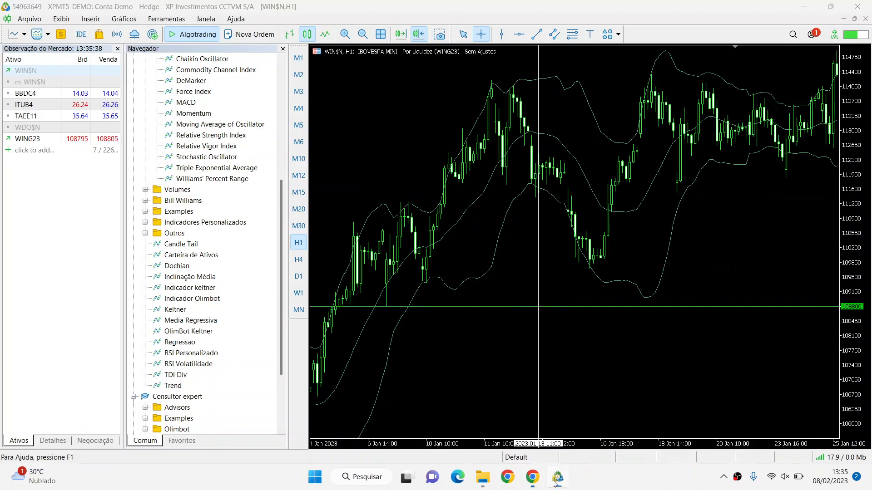
- Set the closing-price candle to Penúltima vela in the second buy condition and to Vela anterior in the first
{"action": "left_click", "coordinate": [386, 279]}
{"action": "left_click", "coordinate": [387, 310]}
{"action": "left_click", "coordinate": [393, 265]}
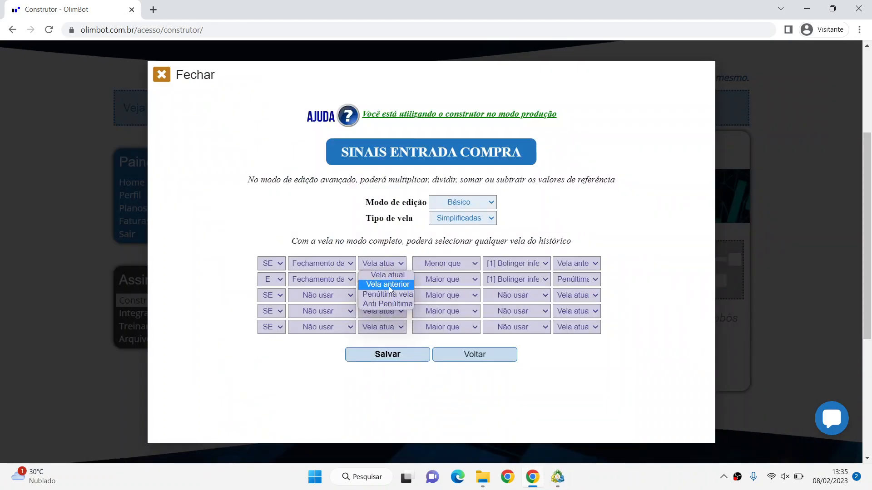
{"action": "left_click", "coordinate": [387, 285]}
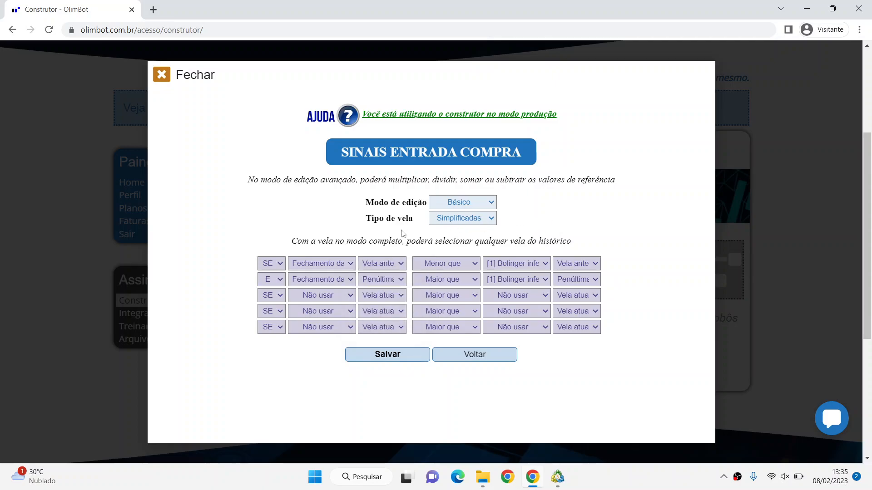
- Set the candle type to Completas and examine the candle numbers of the first two buy conditions
{"action": "left_click", "coordinate": [470, 218]}
{"action": "left_click", "coordinate": [461, 229]}
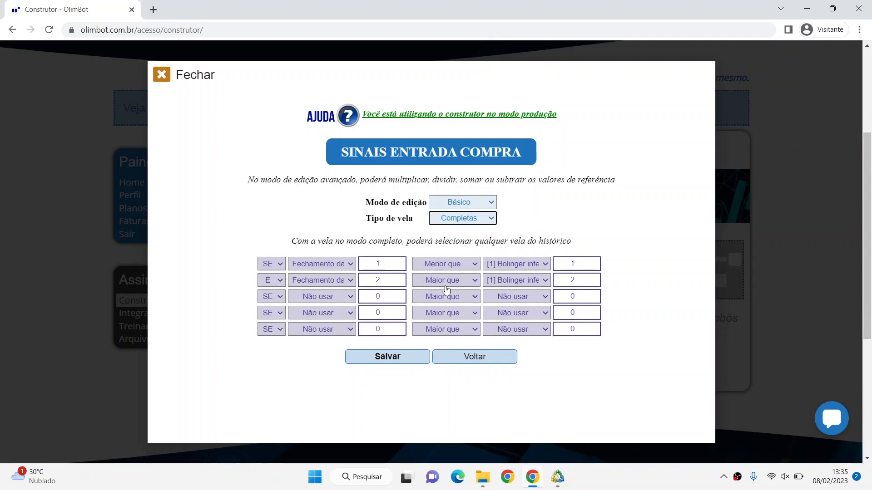
{"action": "left_click", "coordinate": [575, 281]}
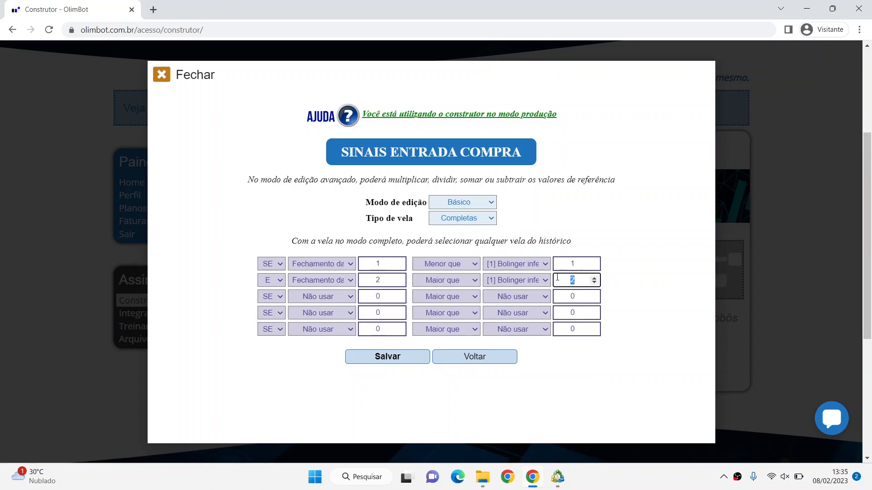
{"action": "double_click", "coordinate": [373, 265]}
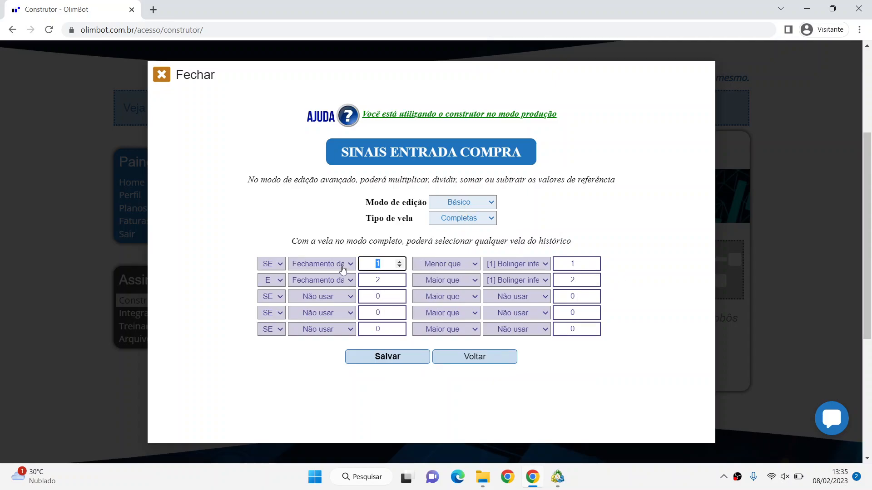
{"action": "left_click", "coordinate": [360, 253]}
{"action": "left_click", "coordinate": [380, 264]}
{"action": "double_click", "coordinate": [364, 280]}
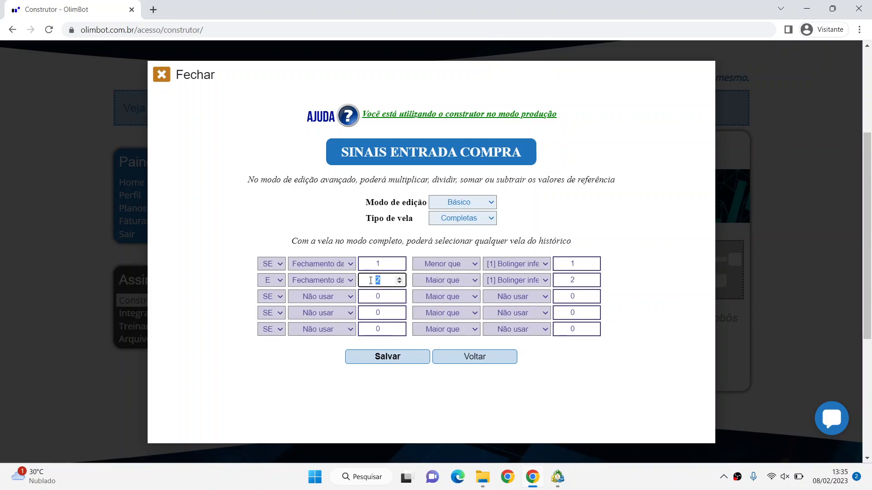
{"action": "double_click", "coordinate": [377, 265]}
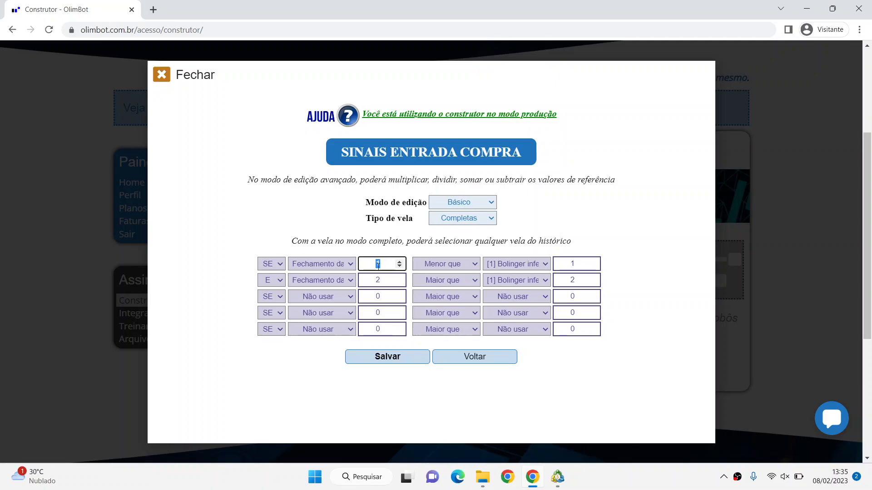
- Set the first buy condition's first value to Não usar and switch the editing mode to Avançado
{"action": "left_click", "coordinate": [322, 264]}
{"action": "left_click", "coordinate": [314, 274]}
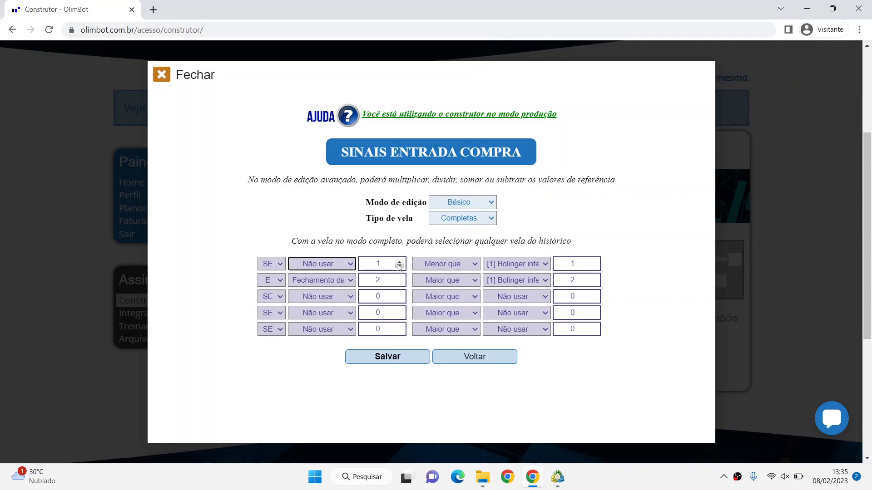
{"action": "left_click", "coordinate": [450, 203]}
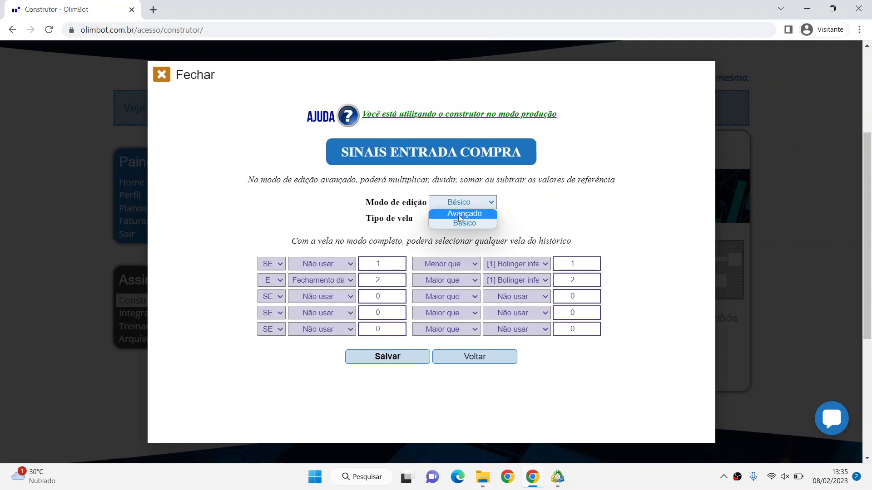
{"action": "left_click", "coordinate": [460, 213]}
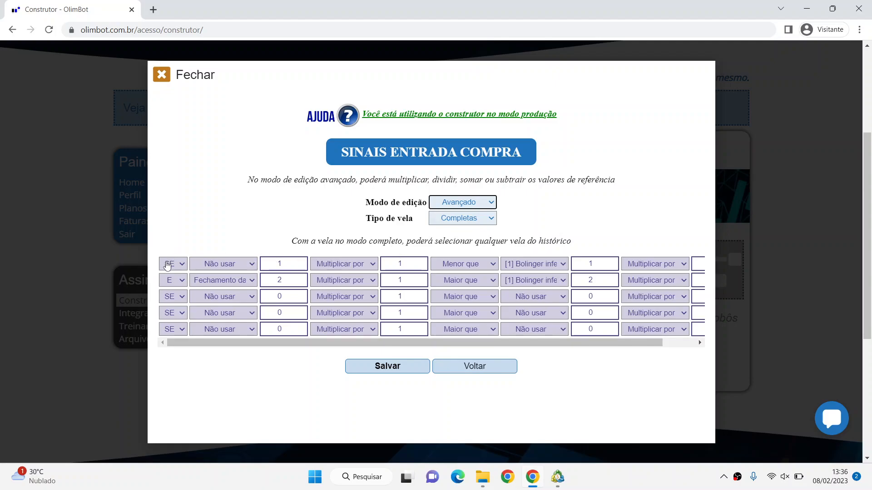
- Set the first buy condition's first value to Fechamento da vela
{"action": "left_click", "coordinate": [221, 264]}
{"action": "left_click", "coordinate": [241, 264]}
{"action": "left_click", "coordinate": [240, 264]}
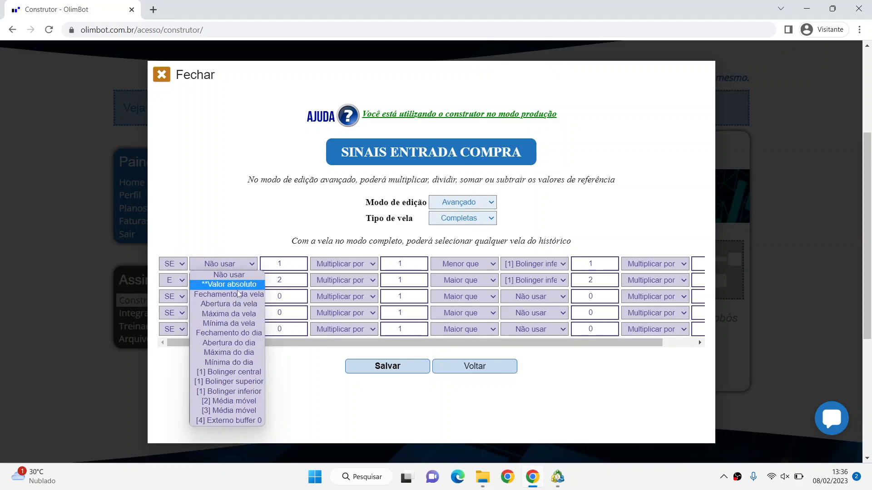
{"action": "left_click", "coordinate": [238, 295]}
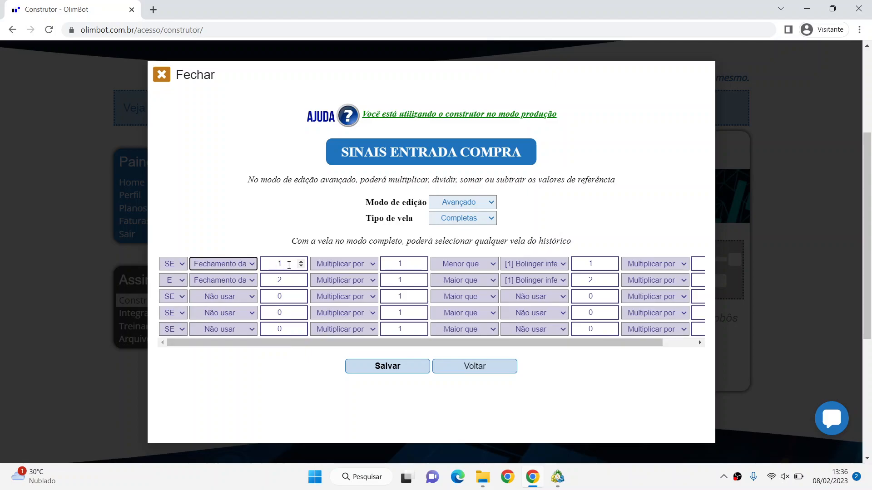
- Adjust the closing price in the first buy condition with Somar com 100
{"action": "left_click", "coordinate": [325, 266]}
{"action": "left_click", "coordinate": [346, 294]}
{"action": "left_click", "coordinate": [409, 263]}
{"action": "type", "text": "00"}
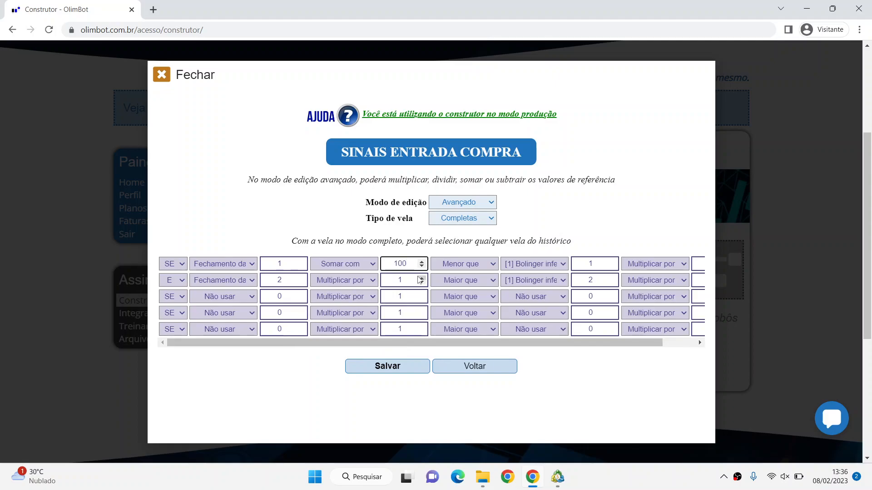
- Set the first condition's closing-price adjustment to Multiplicar por 1 and switch the editing mode to Básico
{"action": "left_click", "coordinate": [347, 279]}
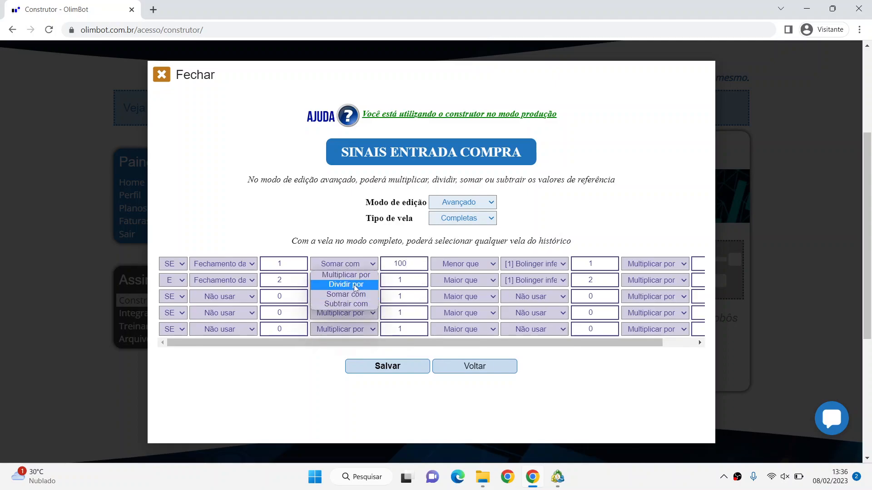
{"action": "left_click", "coordinate": [348, 275]}
{"action": "key", "text": "Tab"}
{"action": "type", "text": "1"}
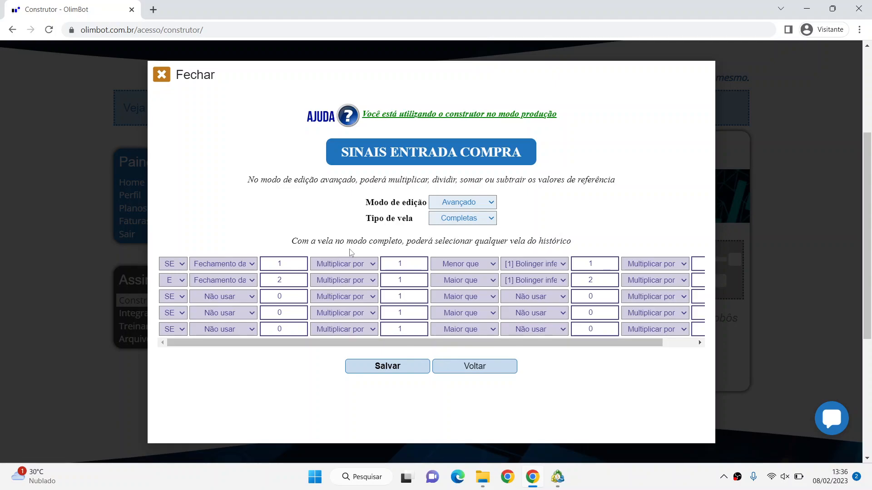
{"action": "left_click", "coordinate": [457, 204]}
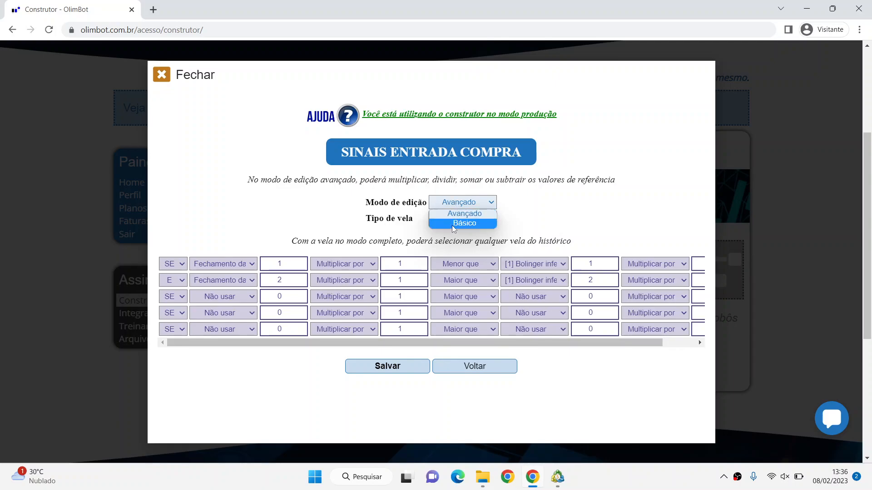
{"action": "left_click", "coordinate": [453, 224]}
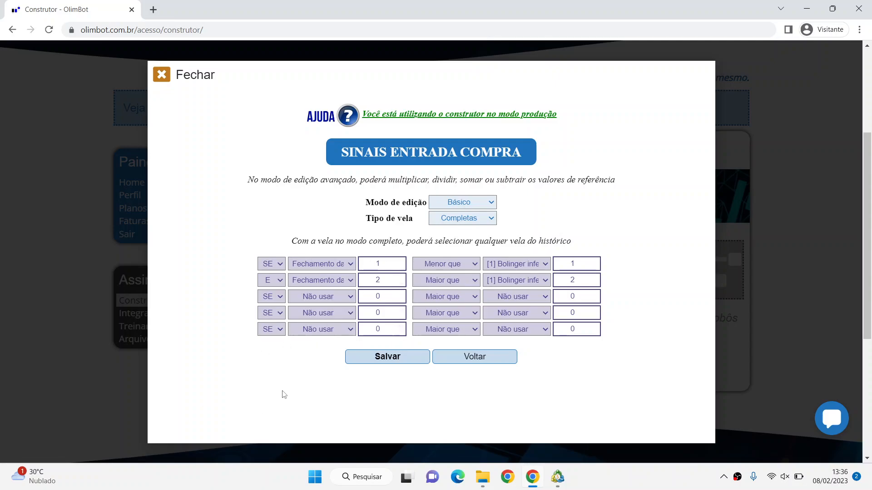
- Set the third buy condition to SE, comparing [2] Média móvel as Maior que [3] Média móvel
{"action": "left_click", "coordinate": [262, 299]}
{"action": "left_click", "coordinate": [272, 356]}
{"action": "left_click", "coordinate": [280, 300]}
{"action": "left_click", "coordinate": [271, 308]}
{"action": "left_click", "coordinate": [321, 299]}
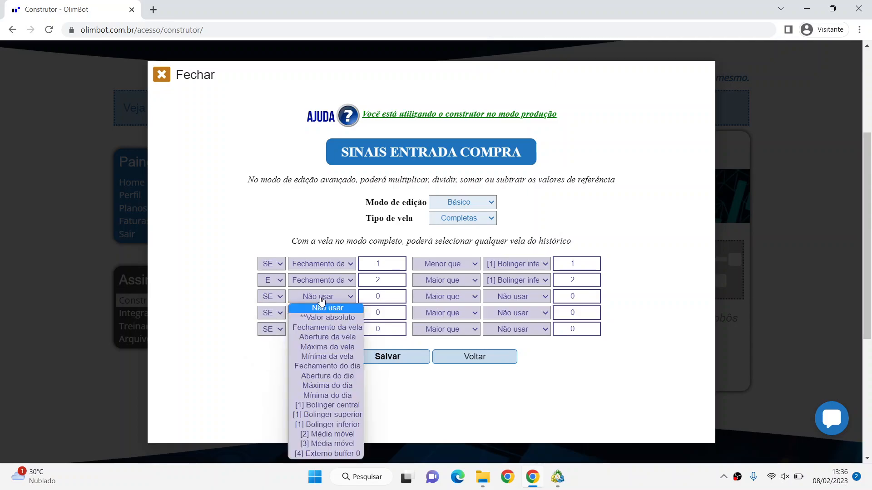
{"action": "left_click", "coordinate": [329, 435]}
{"action": "left_click", "coordinate": [313, 383]}
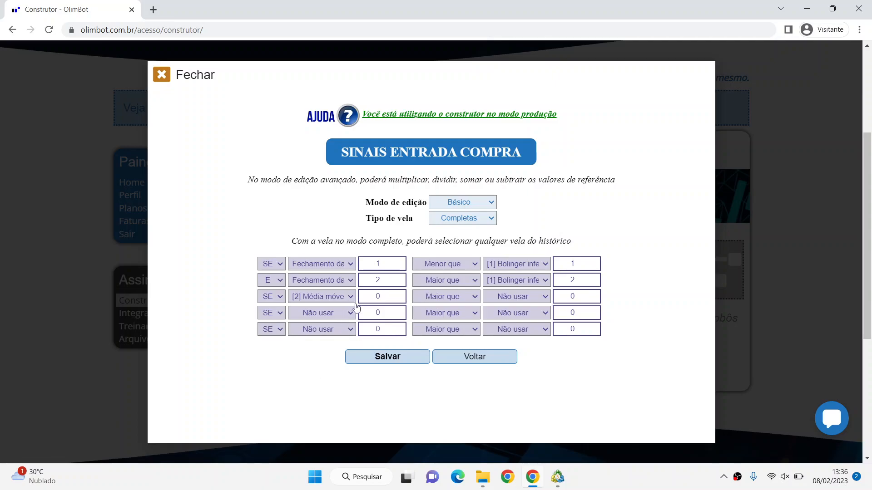
{"action": "left_click", "coordinate": [454, 297]}
{"action": "left_click", "coordinate": [527, 297]}
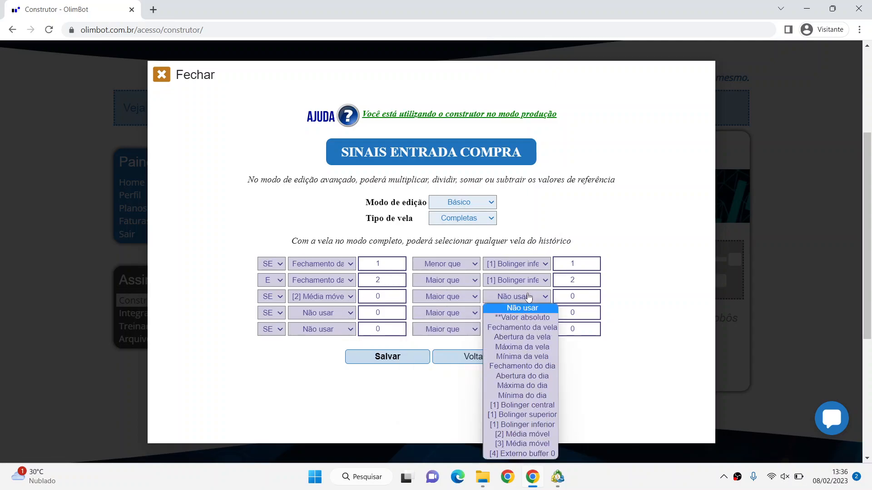
{"action": "left_click", "coordinate": [521, 444]}
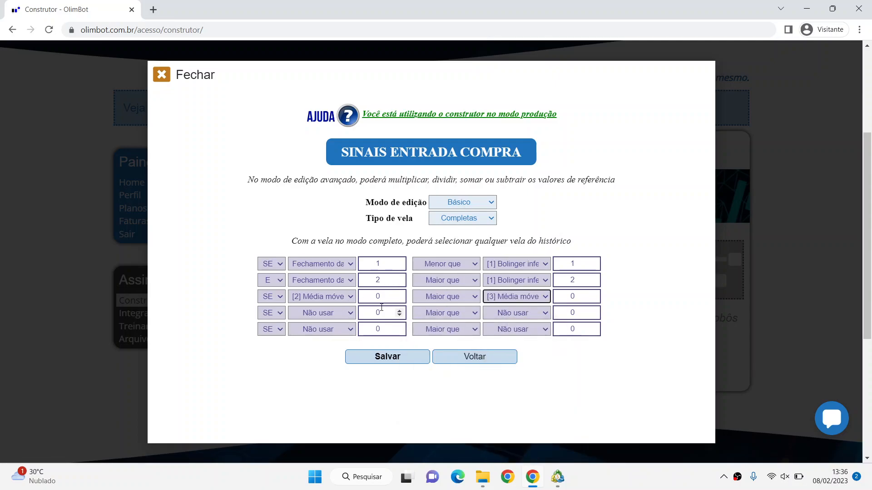
{"action": "left_click", "coordinate": [321, 297]}
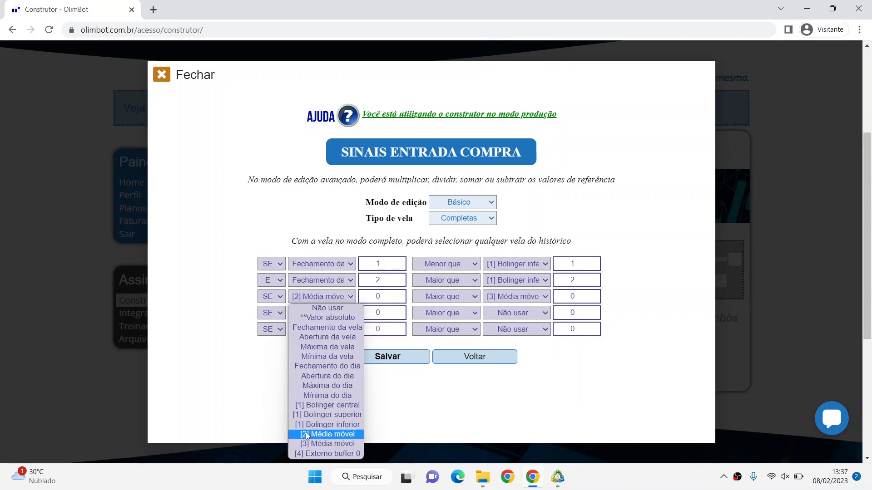
{"action": "left_click", "coordinate": [522, 297]}
{"action": "left_click", "coordinate": [523, 299]}
{"action": "left_click", "coordinate": [524, 299]}
{"action": "left_click", "coordinate": [525, 300]}
{"action": "left_click", "coordinate": [525, 299]}
{"action": "left_click", "coordinate": [525, 300]}
{"action": "left_click", "coordinate": [582, 375]}
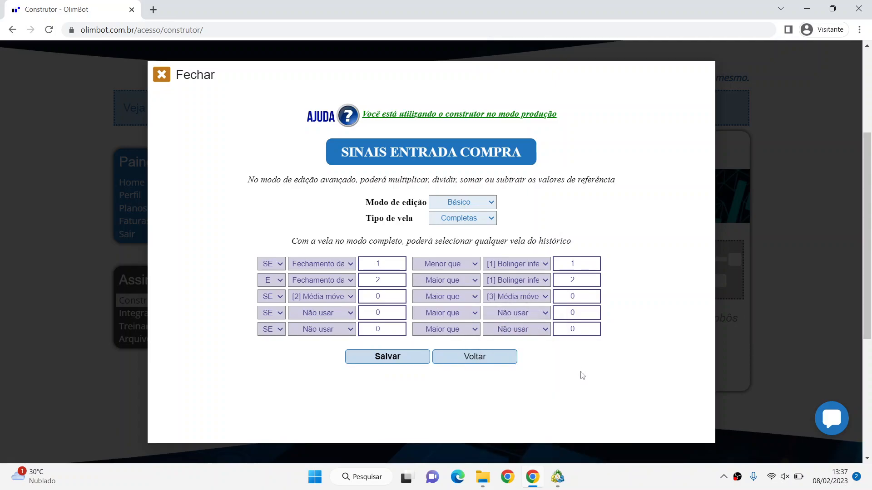
{"action": "double_click", "coordinate": [361, 294]}
{"action": "left_click", "coordinate": [583, 298]}
{"action": "left_click", "coordinate": [625, 301]}
- Switch the candle type to Simplificadas and return it to Completas
{"action": "left_click", "coordinate": [456, 221]}
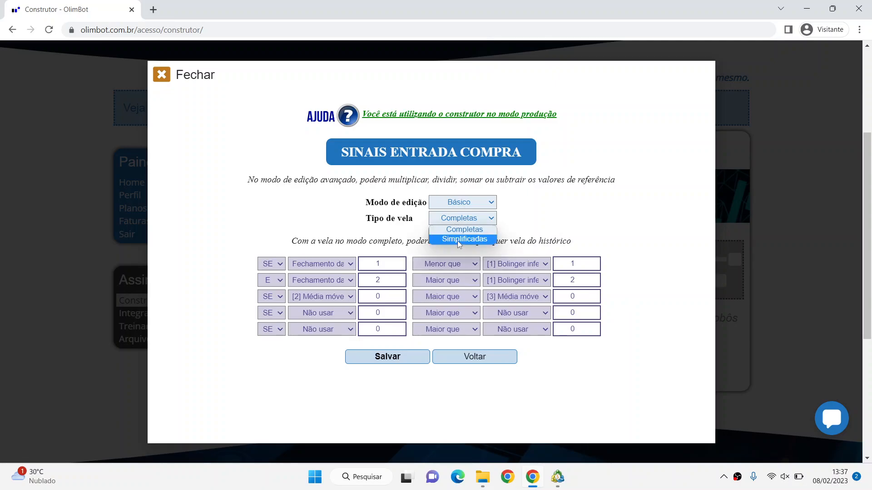
{"action": "left_click", "coordinate": [457, 238]}
{"action": "left_click", "coordinate": [382, 296]}
{"action": "left_click", "coordinate": [447, 219]}
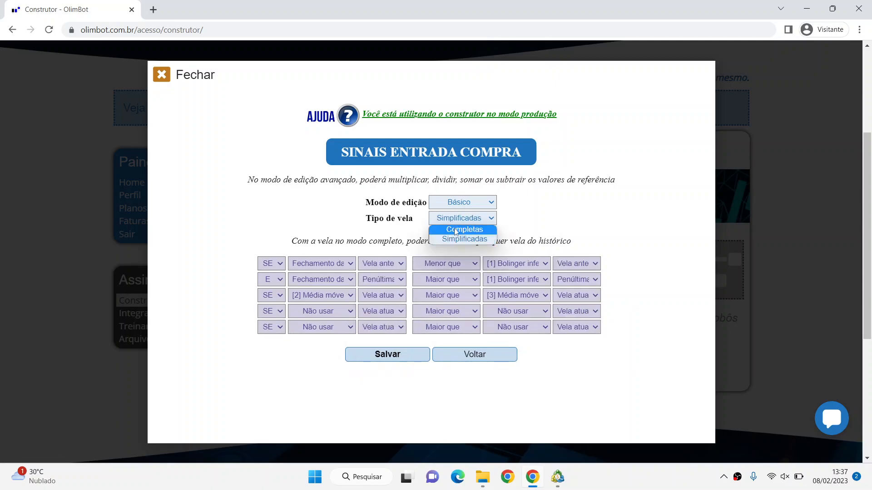
{"action": "left_click", "coordinate": [454, 229]}
{"action": "left_click", "coordinate": [665, 319]}
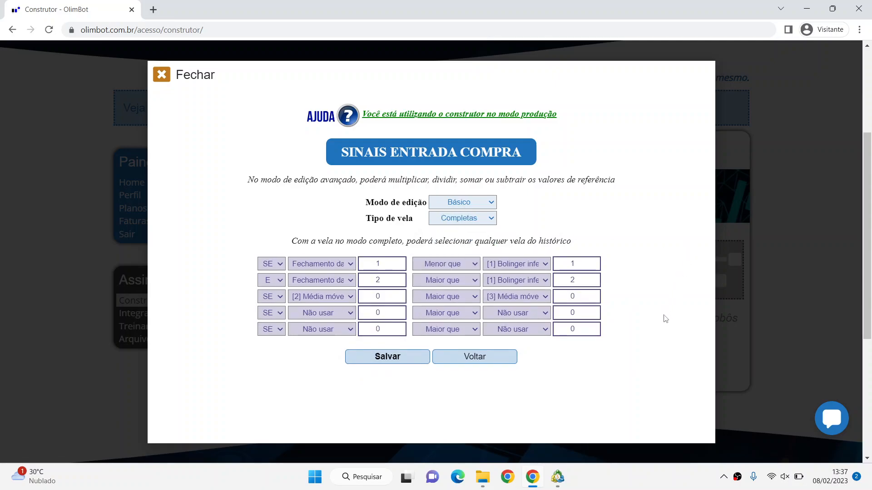
- Try E as the third buy condition's connector and restore it to SE
{"action": "left_click", "coordinate": [269, 298]}
{"action": "left_click", "coordinate": [271, 318]}
{"action": "left_click", "coordinate": [269, 298]}
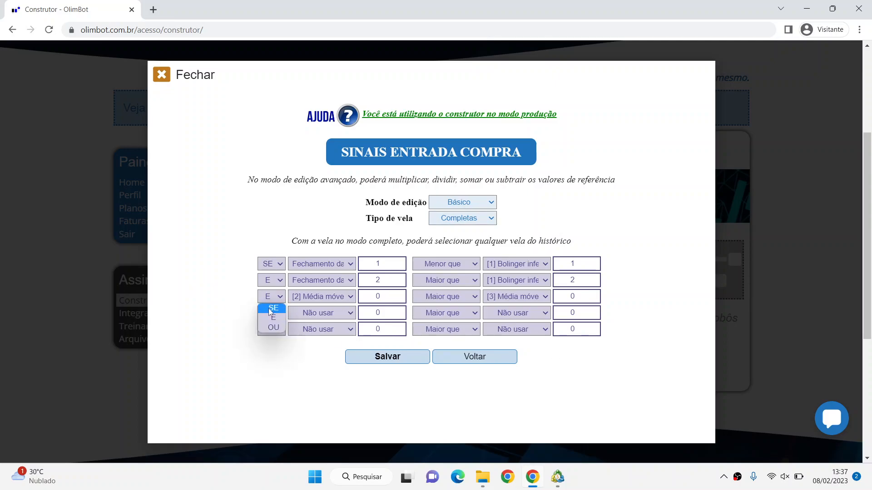
{"action": "left_click", "coordinate": [271, 309]}
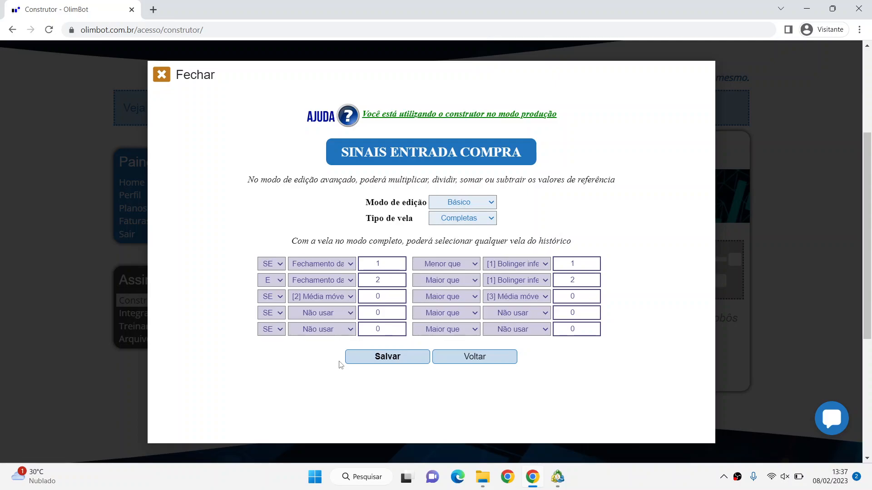
- Save the buy entry signals and continue to the sell entry signals without adding more
{"action": "left_click", "coordinate": [386, 359]}
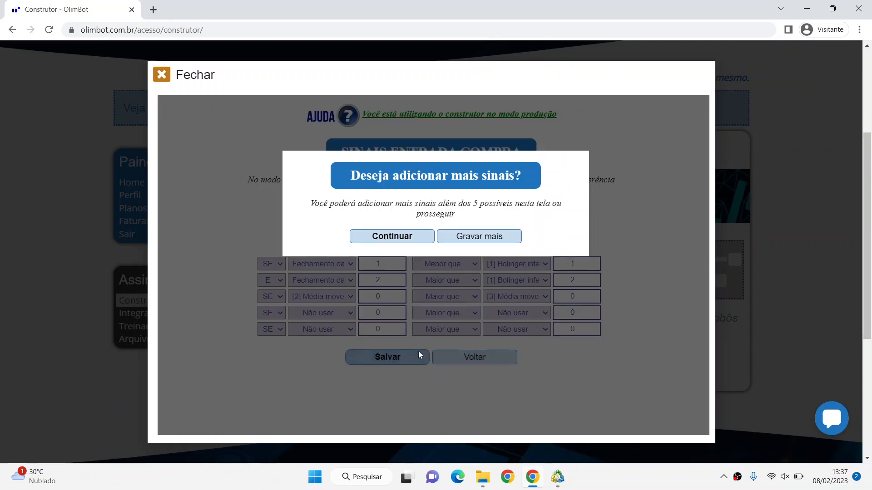
{"action": "left_click", "coordinate": [401, 241]}
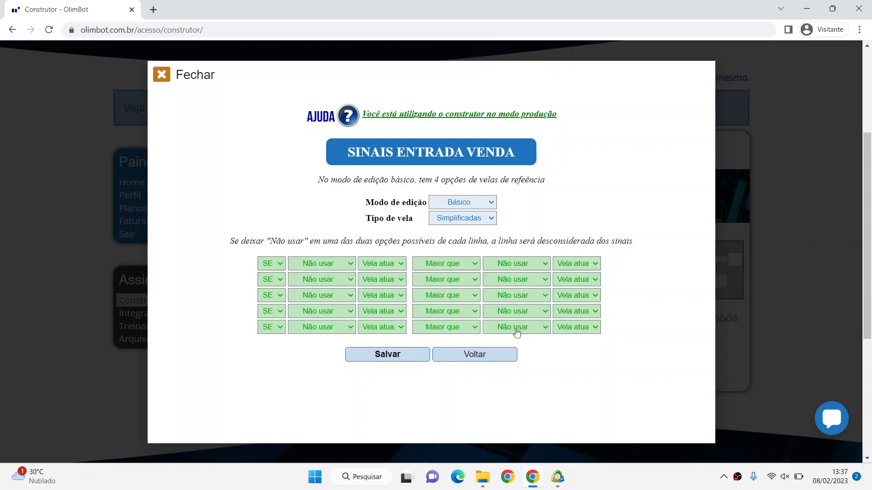
- Set the first sell condition's first value to [4] Externo buffer 0
{"action": "left_click", "coordinate": [309, 265]}
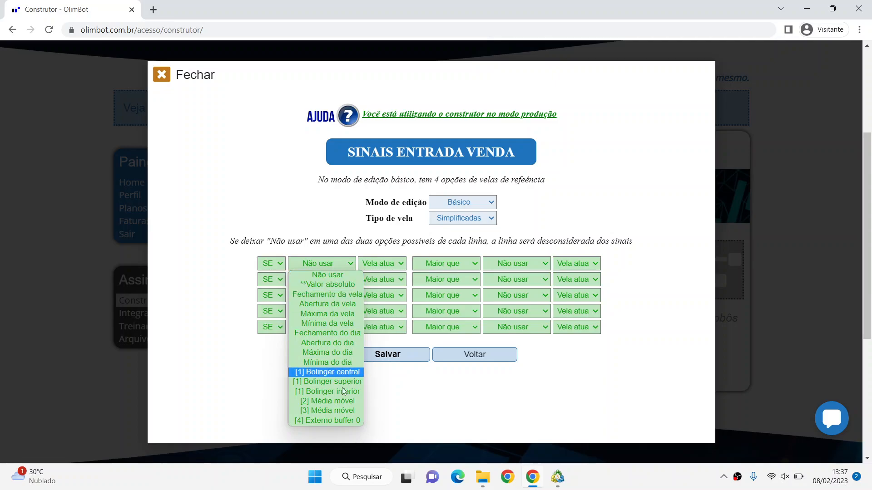
{"action": "left_click", "coordinate": [451, 410]}
{"action": "left_click", "coordinate": [560, 476]}
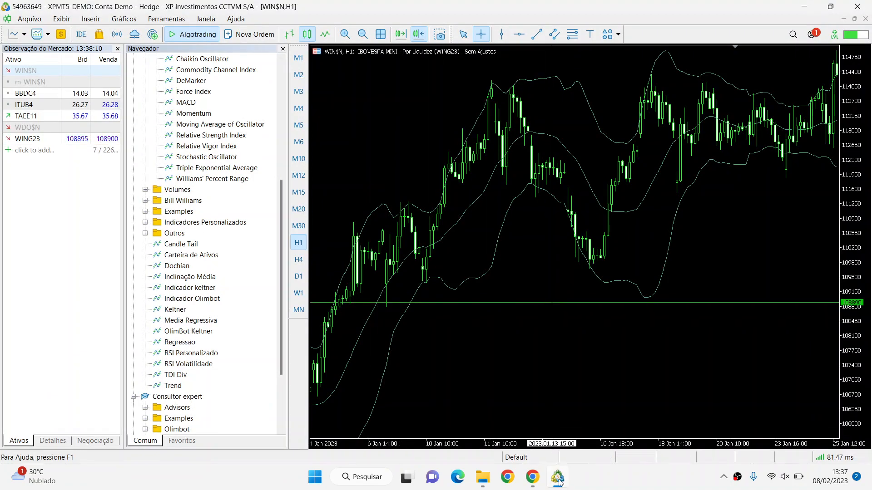
{"action": "left_click", "coordinate": [533, 477]}
{"action": "left_click", "coordinate": [320, 263]}
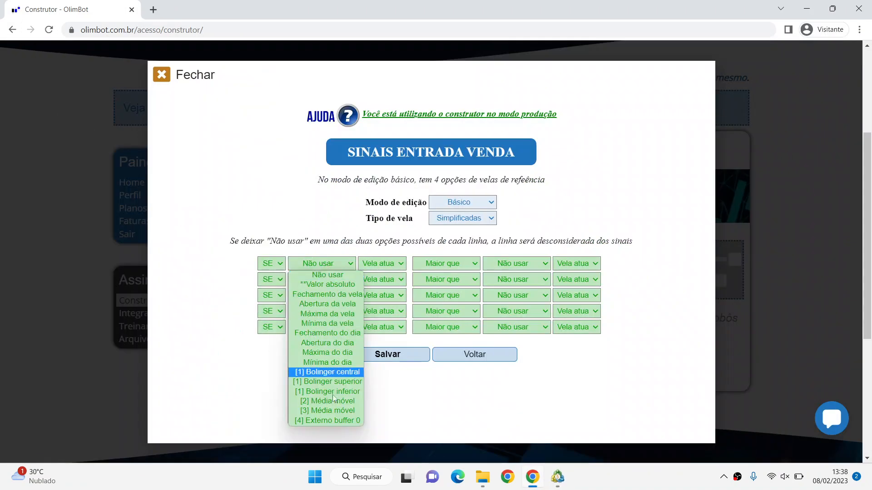
{"action": "left_click", "coordinate": [338, 421]}
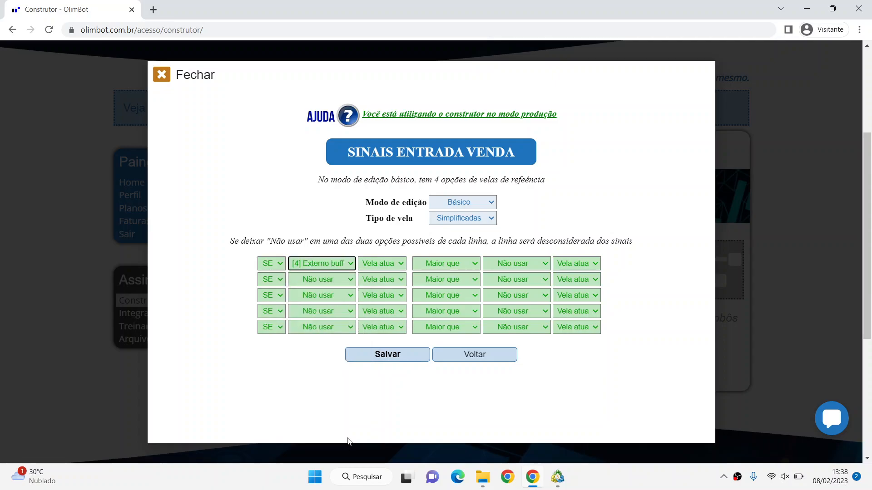
{"action": "left_click", "coordinate": [361, 357]}
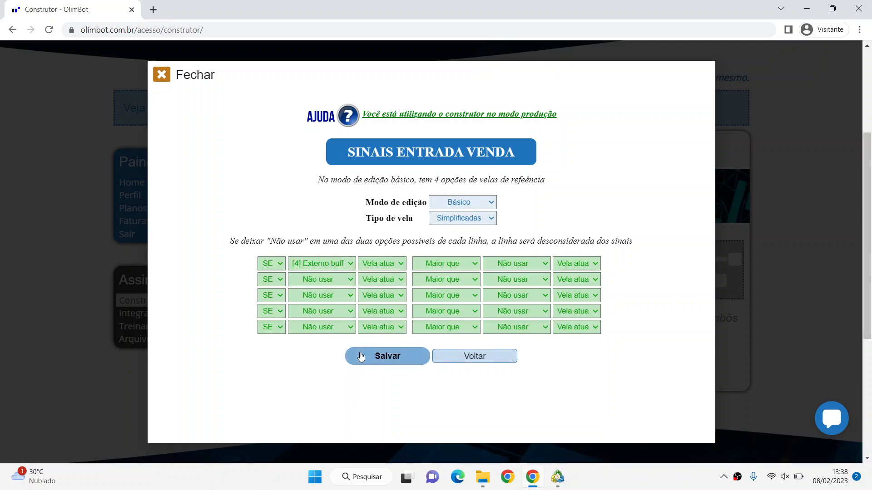
- Complete the first sell condition with Vela atual, Maior que and a **Valor absoluto of 2
{"action": "left_click", "coordinate": [371, 267]}
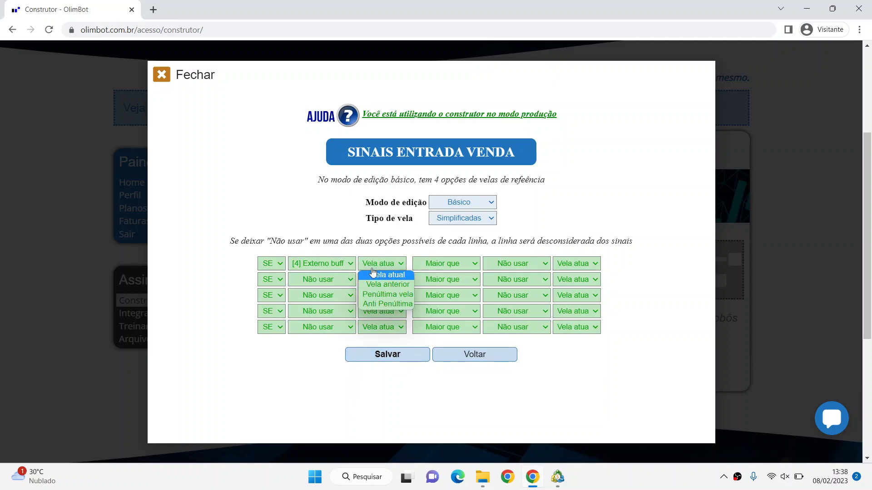
{"action": "left_click", "coordinate": [384, 275]}
{"action": "left_click", "coordinate": [471, 264]}
{"action": "left_click", "coordinate": [507, 264]}
{"action": "left_click", "coordinate": [528, 286]}
{"action": "left_click", "coordinate": [570, 263]}
{"action": "type", "text": "2"}
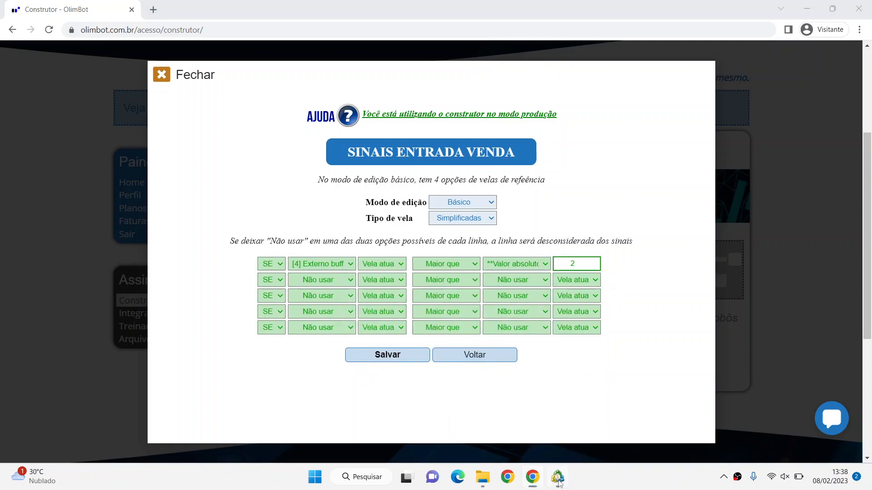
- Switch to MetaTrader 5 and add the Regressao indicator to the WIN$N H1 chart
{"action": "left_click", "coordinate": [558, 478]}
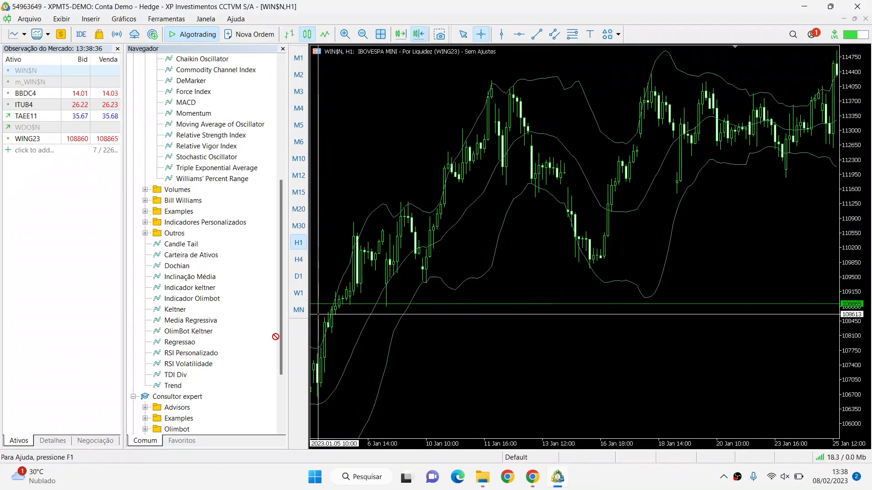
{"action": "left_click_drag", "start_coordinate": [230, 336], "coordinate": [500, 359]}
{"action": "left_click", "coordinate": [603, 385]}
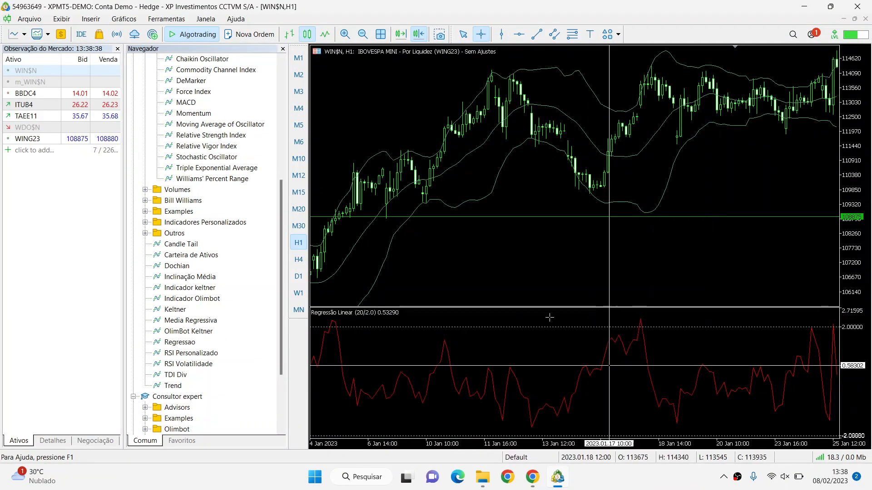
{"action": "left_click", "coordinate": [362, 34]}
{"action": "left_click", "coordinate": [362, 35]}
{"action": "left_click", "coordinate": [362, 34]}
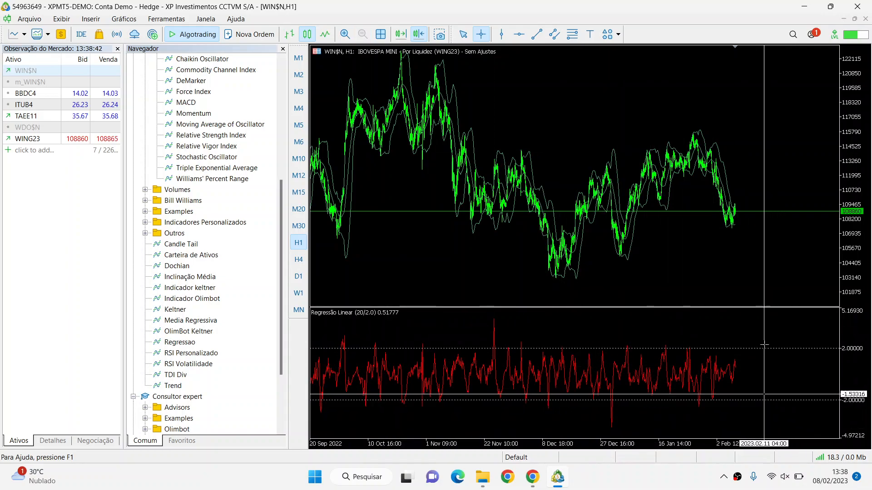
- Compare the first sell condition in OlimBot with the Regressão Linear levels on the MetaTrader 5 chart
{"action": "left_click", "coordinate": [535, 485]}
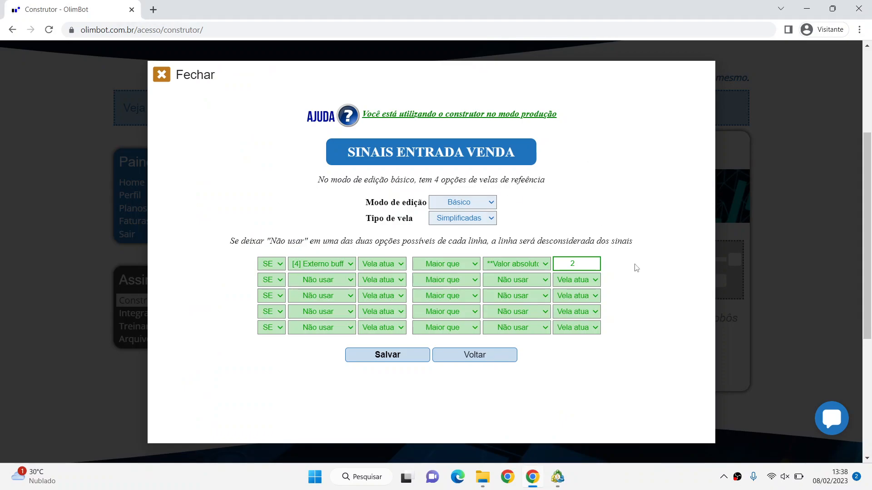
{"action": "left_click", "coordinate": [558, 477]}
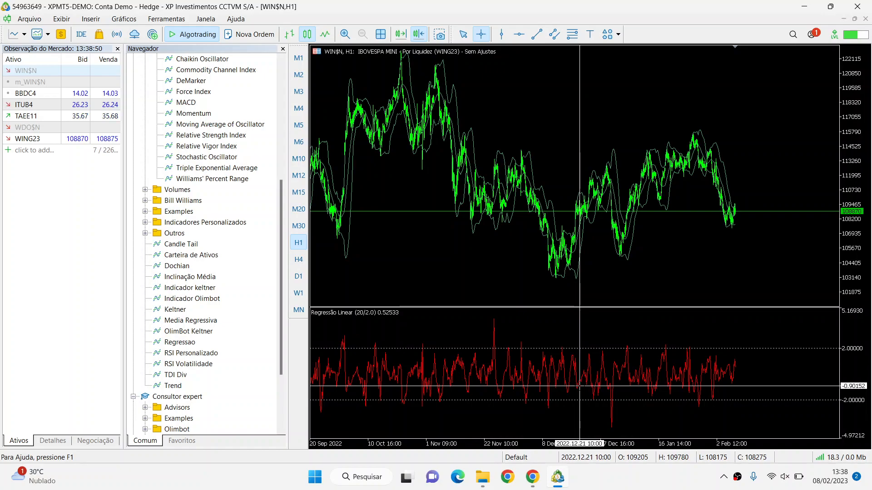
{"action": "left_click", "coordinate": [540, 480]}
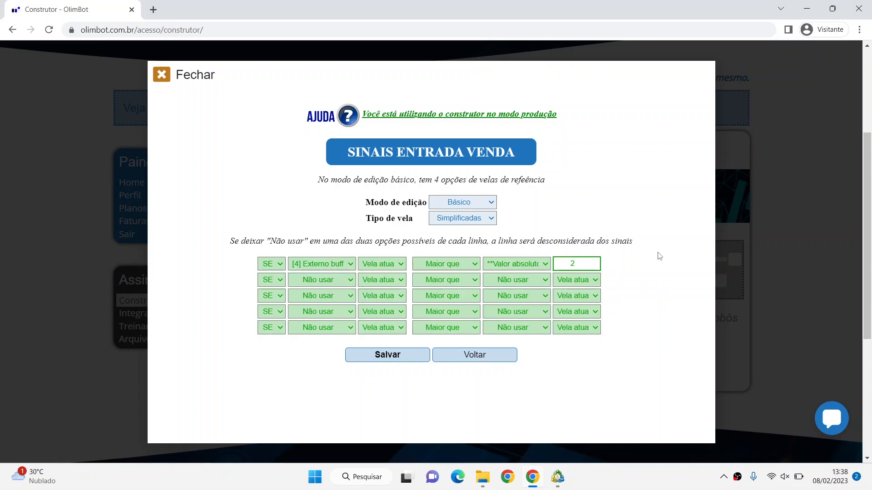
{"action": "left_click", "coordinate": [558, 477]}
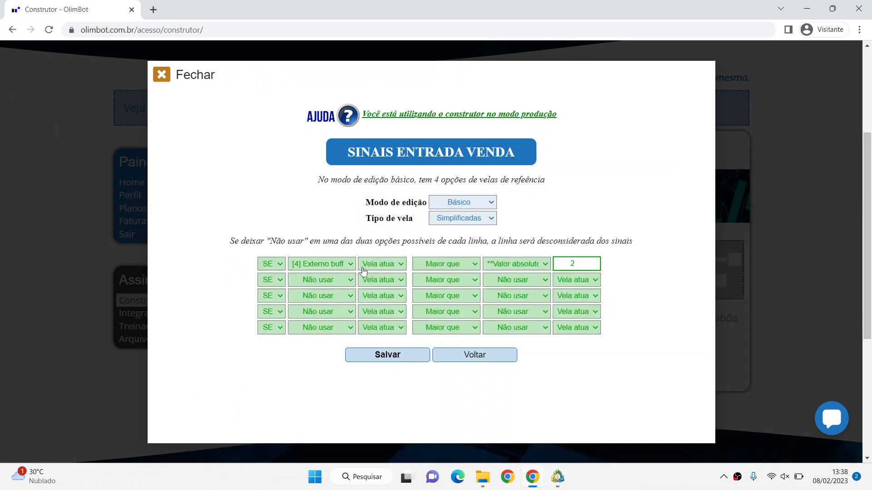
{"action": "left_click", "coordinate": [334, 266]}
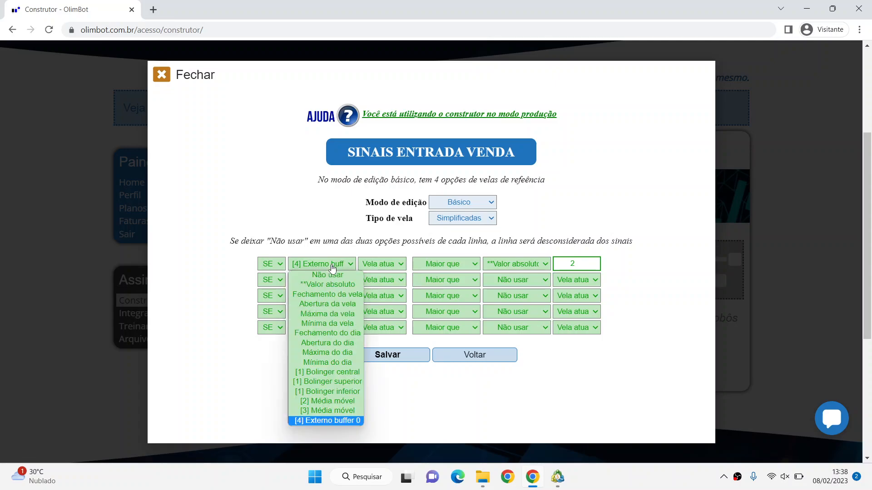
{"action": "left_click", "coordinate": [618, 312]}
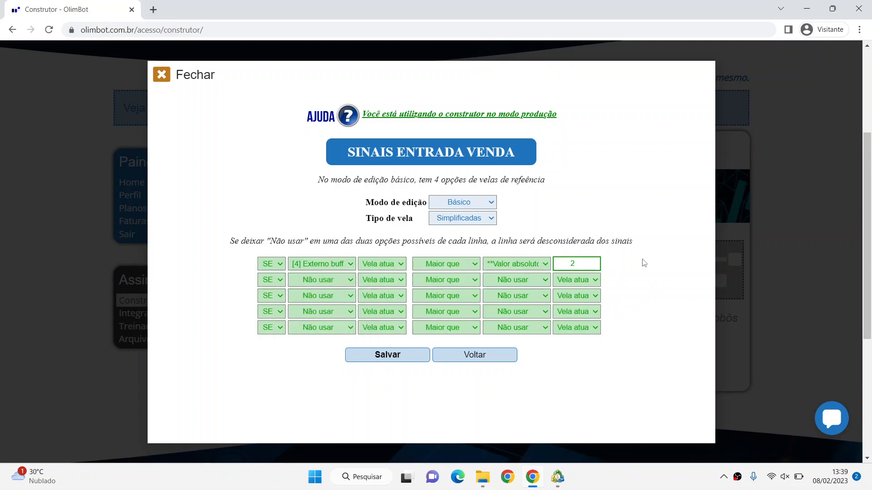
- Re-enter **Valor absoluto with 2 as the comparison value of the first sell condition
{"action": "double_click", "coordinate": [560, 263]}
{"action": "left_click_drag", "start_coordinate": [583, 266], "coordinate": [539, 266]}
{"action": "type", "text": "2"}
{"action": "left_click", "coordinate": [664, 288]}
{"action": "left_click", "coordinate": [510, 265]}
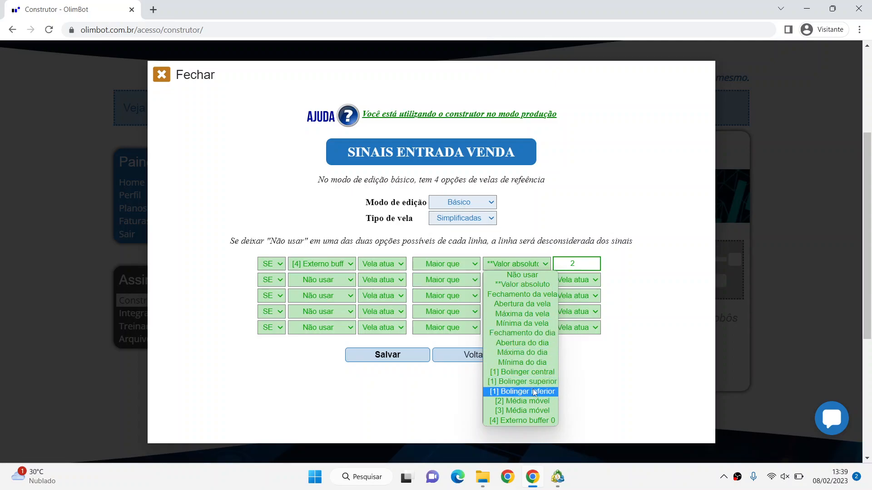
{"action": "left_click", "coordinate": [535, 287]}
{"action": "left_click", "coordinate": [586, 263]}
{"action": "left_click", "coordinate": [622, 289]}
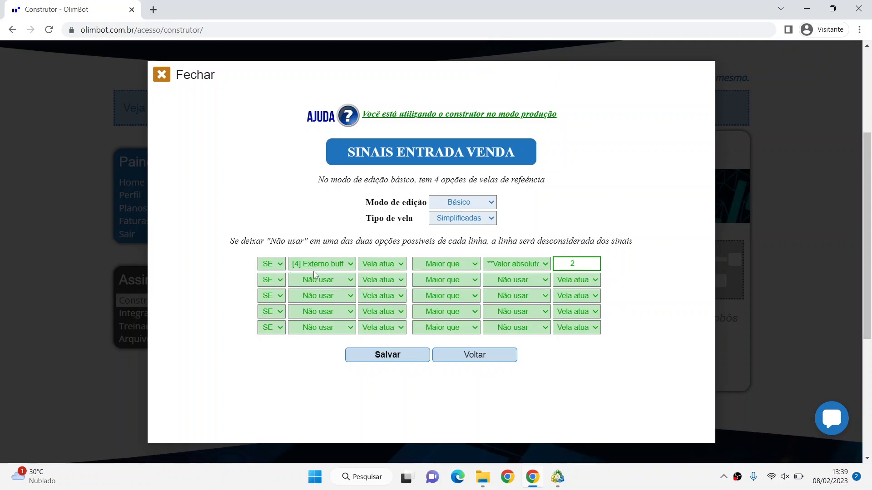
{"action": "double_click", "coordinate": [388, 264]}
{"action": "left_click", "coordinate": [444, 266]}
{"action": "left_click", "coordinate": [521, 263]}
{"action": "left_click", "coordinate": [574, 263]}
{"action": "left_click", "coordinate": [626, 262]}
- Set the second sell condition's connector to E and its first value to [4] Externo buffer 0 on Vela anterior
{"action": "left_click", "coordinate": [271, 280]}
{"action": "left_click", "coordinate": [270, 309]}
{"action": "left_click", "coordinate": [309, 280]}
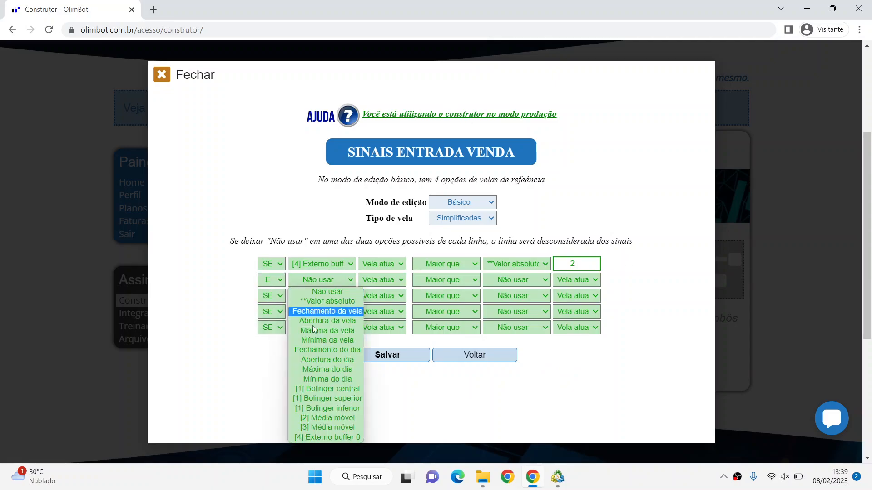
{"action": "left_click", "coordinate": [345, 437]}
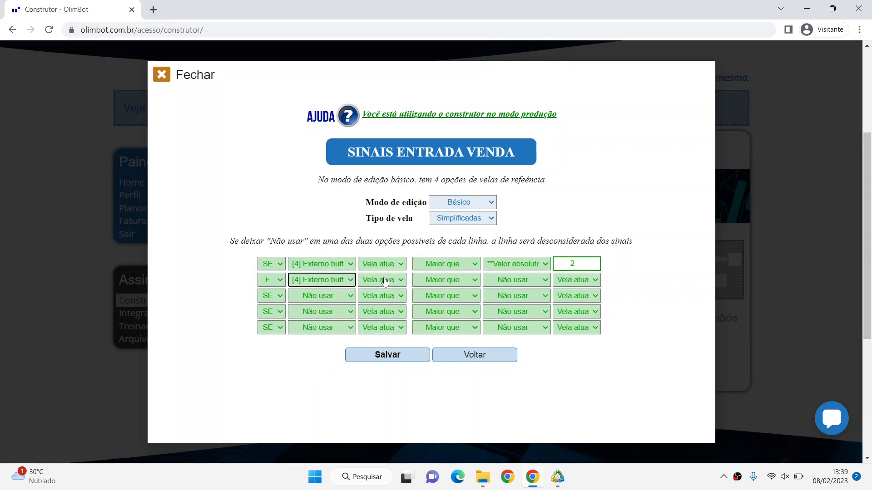
{"action": "left_click", "coordinate": [385, 282]}
{"action": "left_click", "coordinate": [395, 303]}
- Set the second sell condition's comparison to Menor que with a **Valor absoluto of 2
{"action": "left_click", "coordinate": [447, 280]}
{"action": "left_click", "coordinate": [443, 311]}
{"action": "left_click", "coordinate": [519, 281]}
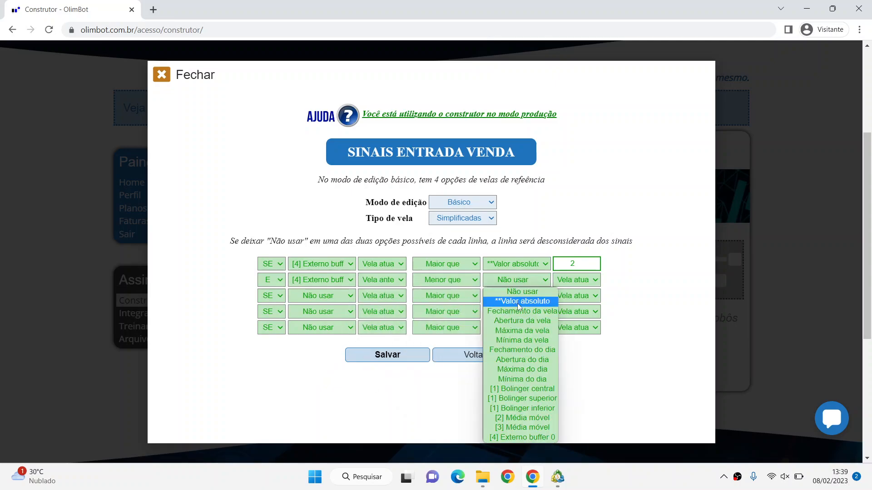
{"action": "left_click", "coordinate": [517, 303]}
{"action": "left_click_drag", "start_coordinate": [576, 281], "coordinate": [507, 280]}
{"action": "type", "text": "2"}
{"action": "left_click", "coordinate": [611, 276]}
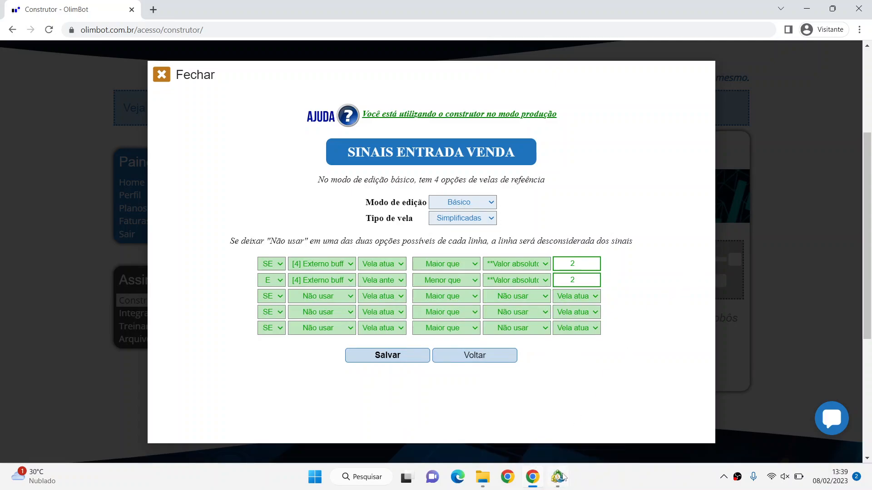
- Inspect in MetaTrader 5, with the chart enlarged, where the Regressão Linear line crosses the 2.00 level
{"action": "left_click", "coordinate": [560, 477]}
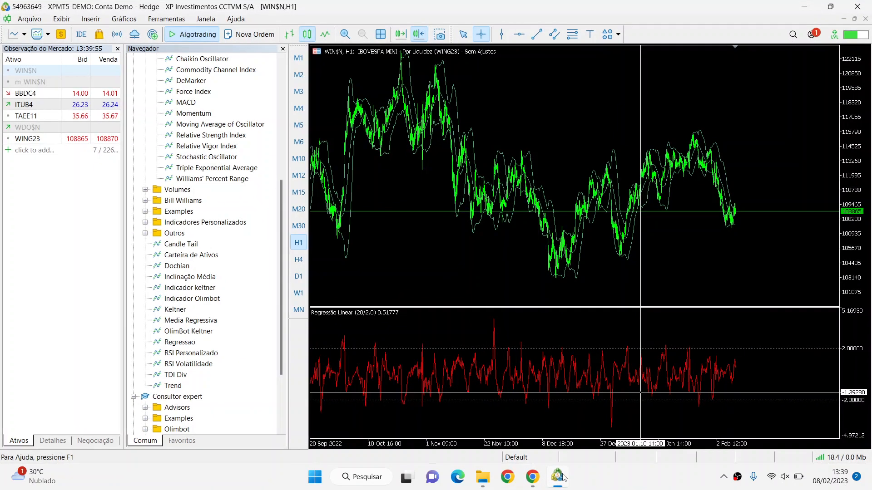
{"action": "left_click", "coordinate": [345, 34]}
{"action": "left_click", "coordinate": [345, 34]}
{"action": "left_click", "coordinate": [345, 35]}
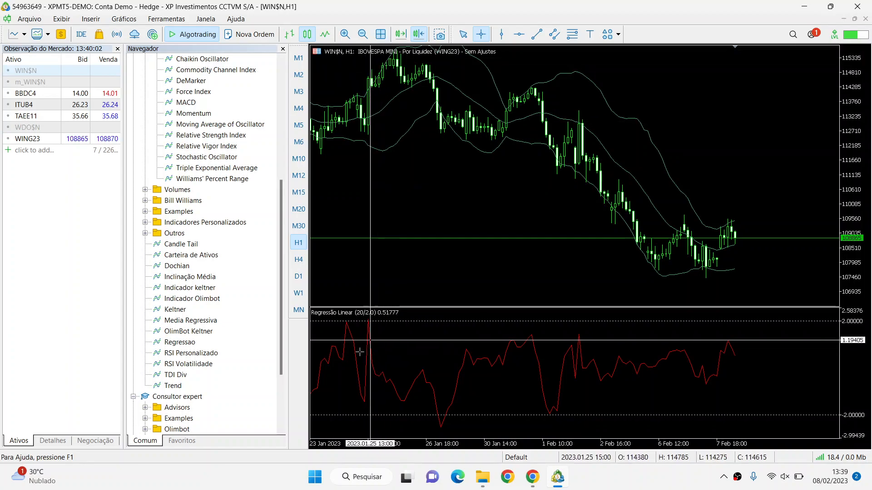
{"action": "mouse_move", "coordinate": [369, 322]}
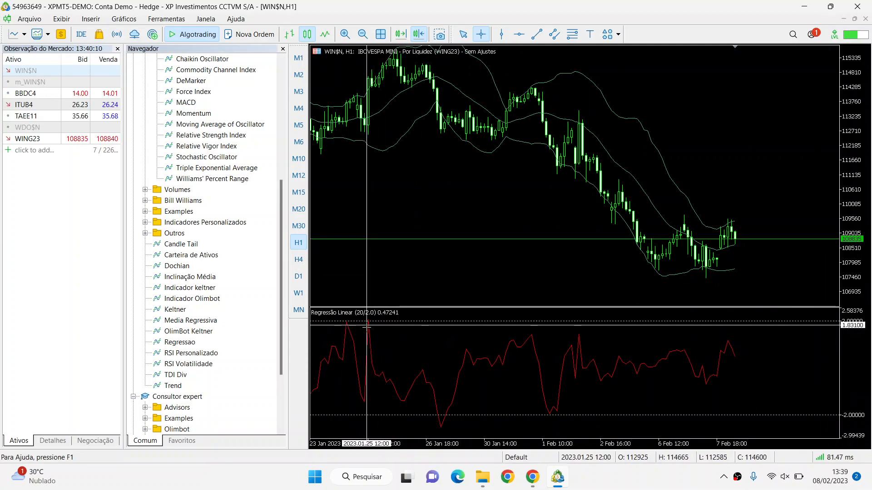
{"action": "left_click", "coordinate": [556, 482]}
- In OlimBot, switch Tipo de vela to Completas and back to Simplificadas to compare the candle references of the sell conditions
{"action": "left_click", "coordinate": [449, 219]}
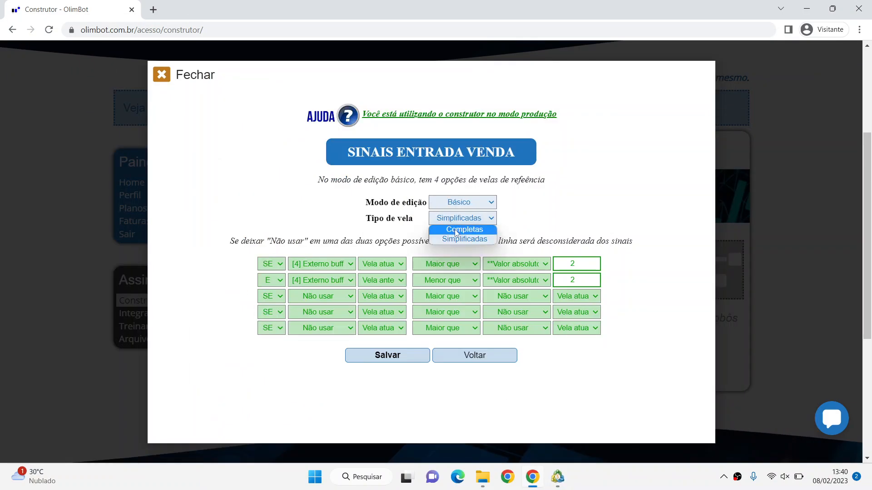
{"action": "left_click", "coordinate": [453, 228]}
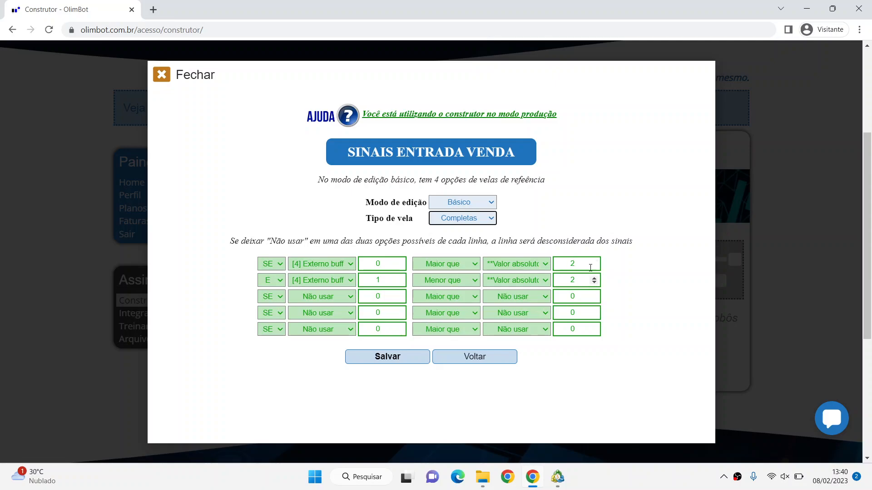
{"action": "left_click", "coordinate": [454, 219]}
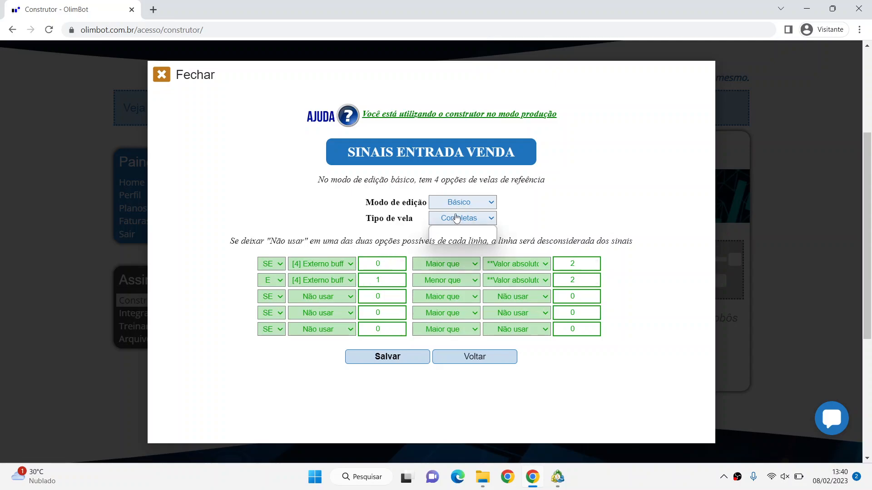
{"action": "left_click", "coordinate": [459, 236]}
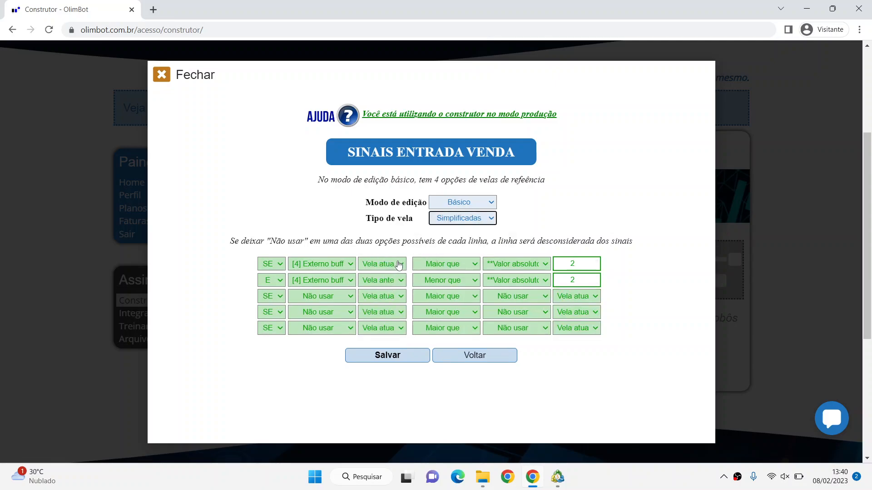
{"action": "left_click", "coordinate": [380, 285]}
{"action": "left_click", "coordinate": [382, 286]}
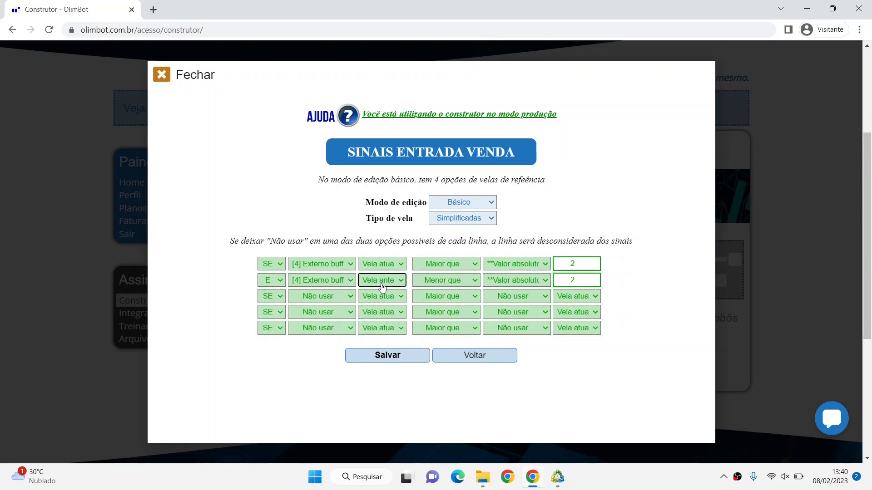
- Set Tipo de vela to Completas and check the candle number of the first sell condition
{"action": "left_click", "coordinate": [460, 220]}
{"action": "left_click", "coordinate": [461, 227]}
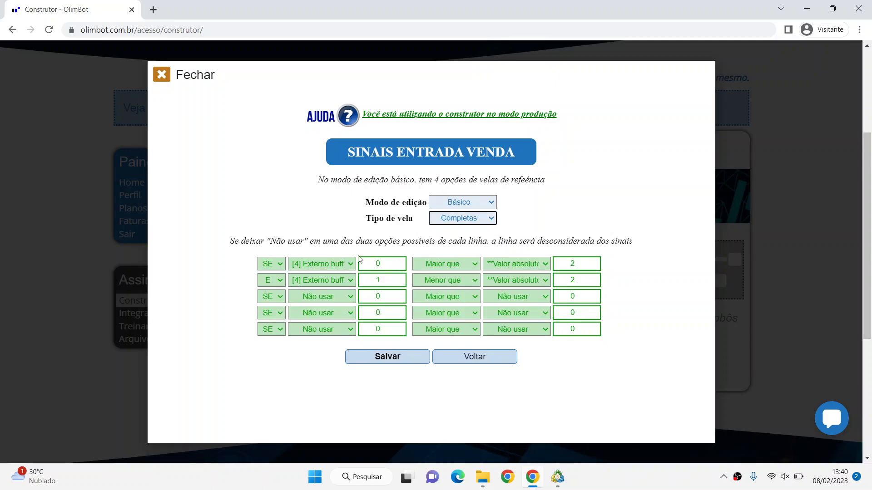
{"action": "double_click", "coordinate": [372, 264]}
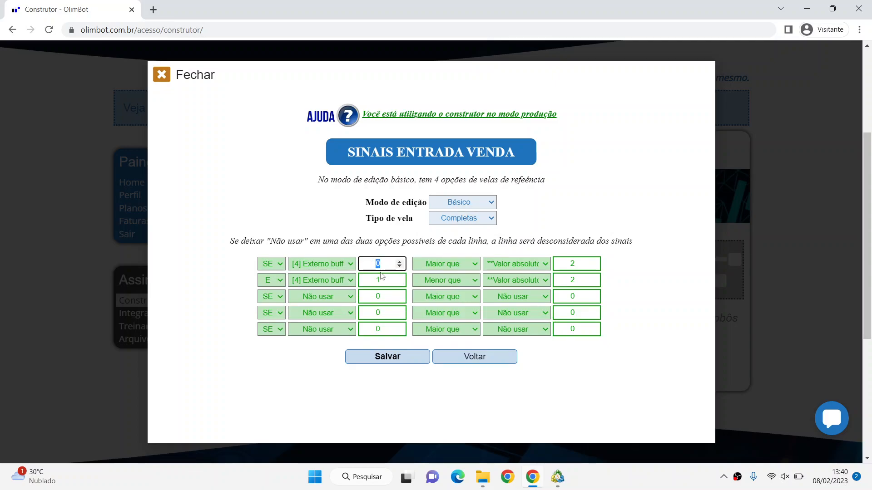
{"action": "left_click", "coordinate": [397, 256]}
- Set the third sell condition to E, [2] Média móvel Menor que [3] Média móvel
{"action": "left_click", "coordinate": [273, 299]}
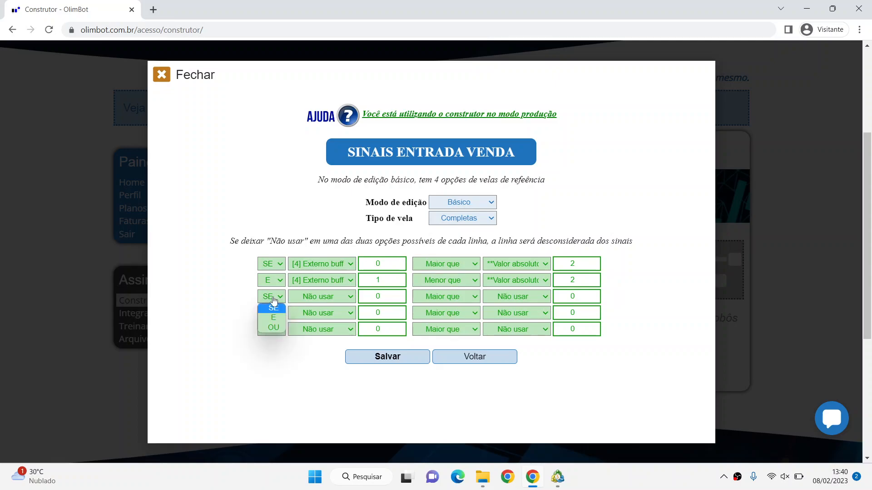
{"action": "left_click", "coordinate": [273, 318]}
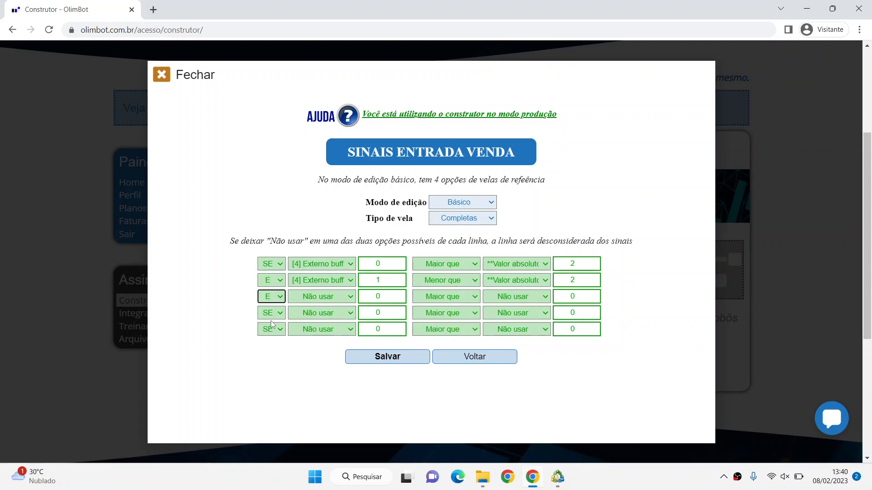
{"action": "left_click", "coordinate": [326, 299]}
{"action": "left_click", "coordinate": [328, 434]}
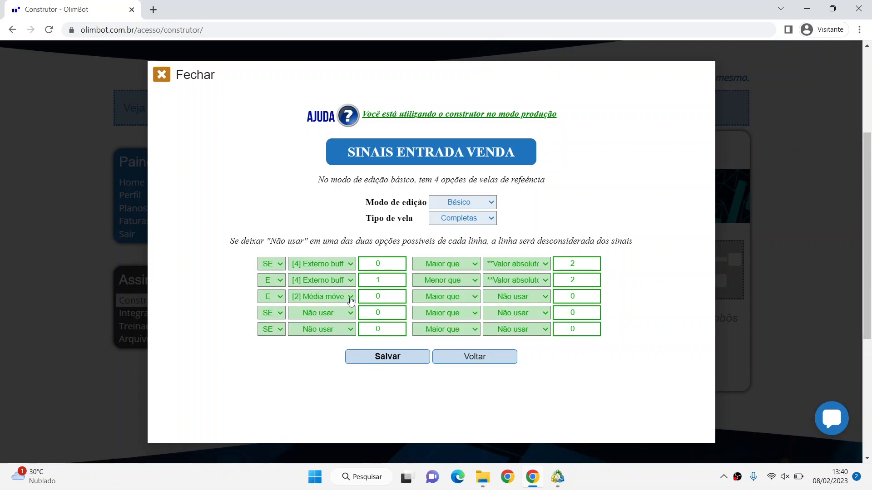
{"action": "left_click", "coordinate": [437, 298]}
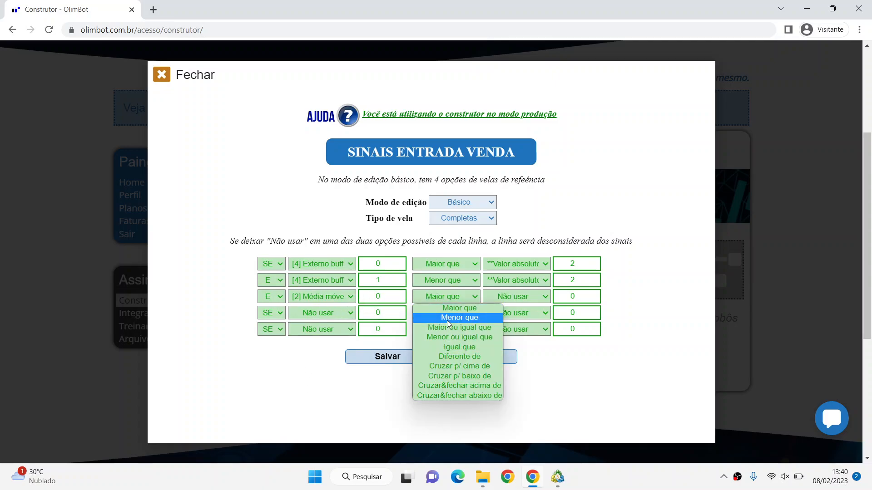
{"action": "left_click", "coordinate": [448, 318]}
{"action": "left_click", "coordinate": [522, 298]}
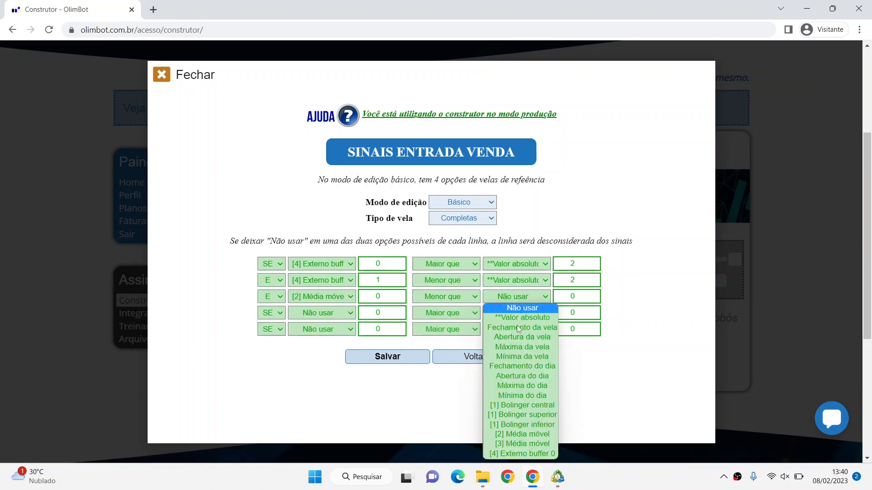
{"action": "left_click", "coordinate": [512, 445]}
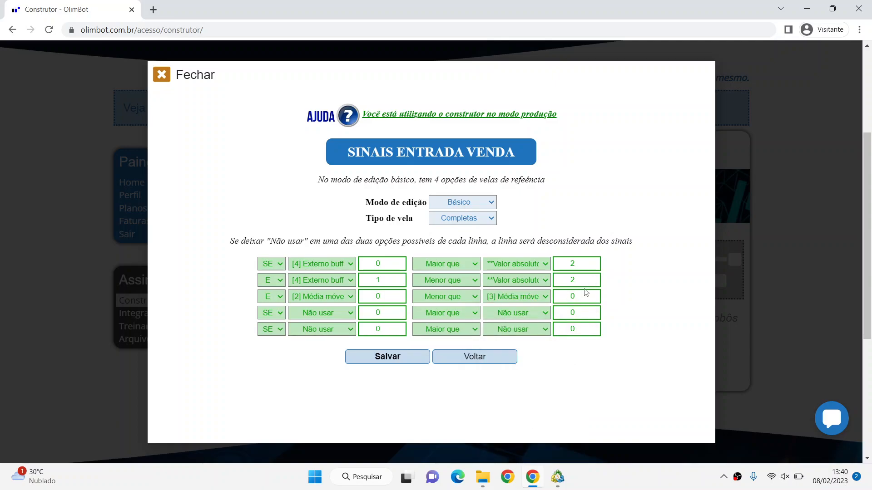
- Set Tipo de vela to Simplificadas and check the candle options on both sides of the third sell condition
{"action": "left_click", "coordinate": [460, 221]}
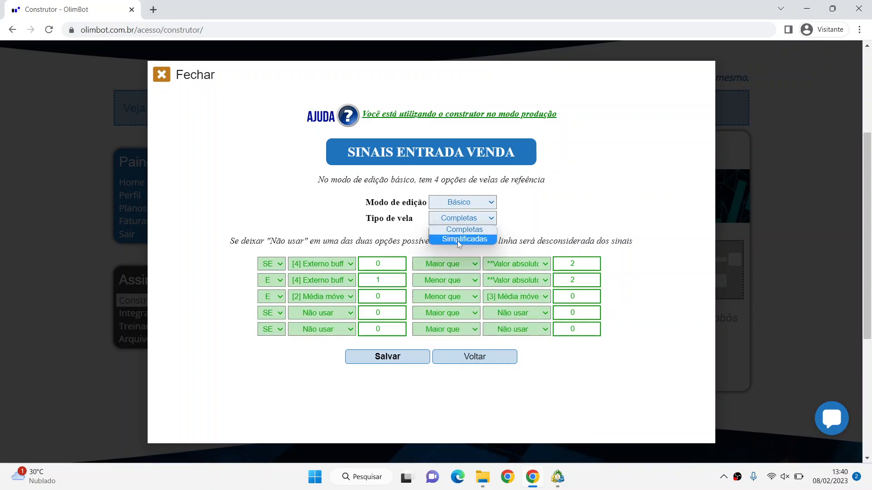
{"action": "left_click", "coordinate": [457, 239]}
{"action": "left_click", "coordinate": [381, 300]}
{"action": "left_click", "coordinate": [381, 302]}
{"action": "left_click", "coordinate": [583, 297]}
{"action": "left_click", "coordinate": [583, 298]}
{"action": "left_click", "coordinate": [621, 281]}
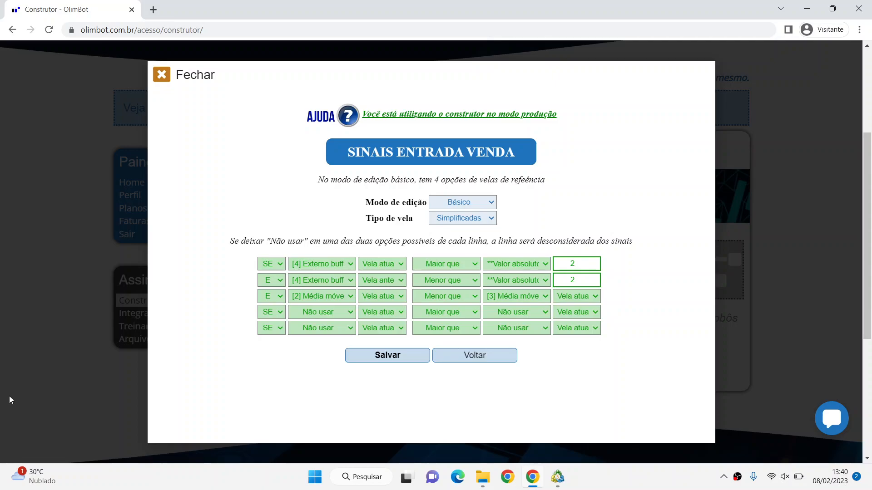
- Review the indicators, candles and comparison values chosen in the three sell entry conditions
{"action": "left_click", "coordinate": [330, 267]}
{"action": "left_click", "coordinate": [329, 267]}
{"action": "left_click", "coordinate": [329, 267]}
{"action": "left_click", "coordinate": [351, 269]}
{"action": "left_click", "coordinate": [577, 263]}
{"action": "left_click", "coordinate": [334, 281]}
{"action": "left_click", "coordinate": [333, 280]}
{"action": "left_click", "coordinate": [387, 282]}
{"action": "left_click", "coordinate": [387, 284]}
{"action": "left_click", "coordinate": [466, 282]}
{"action": "left_click", "coordinate": [644, 281]}
{"action": "left_click", "coordinate": [334, 299]}
{"action": "left_click", "coordinate": [335, 300]}
{"action": "left_click", "coordinate": [530, 301]}
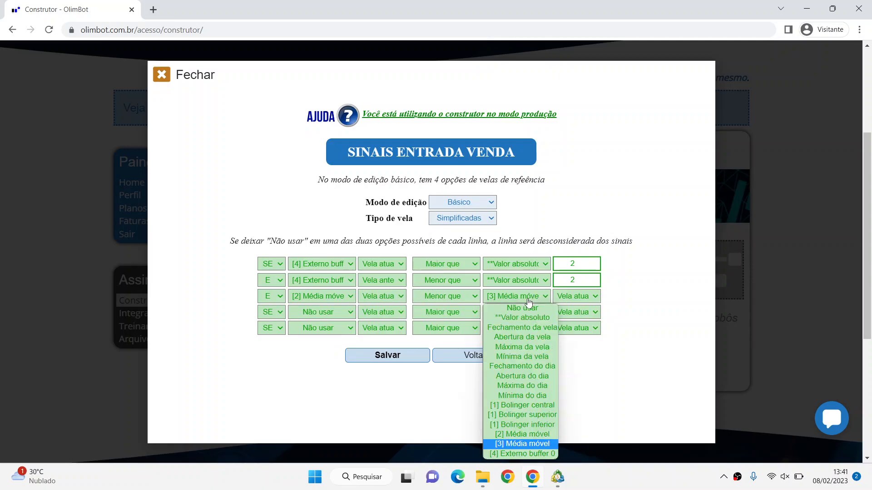
{"action": "left_click", "coordinate": [527, 300]}
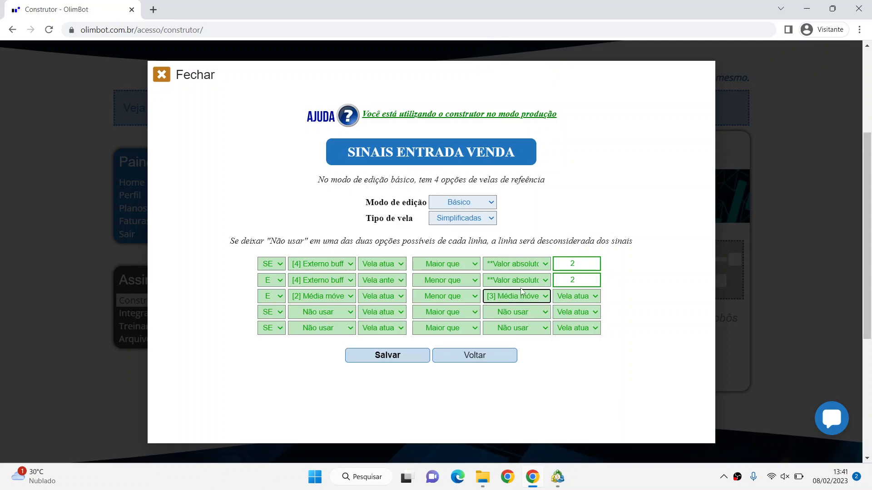
{"action": "left_click", "coordinate": [591, 298]}
{"action": "left_click", "coordinate": [657, 288]}
- Save the sell entry signals without adding more, and choose to configure exit signals
{"action": "left_click", "coordinate": [389, 358]}
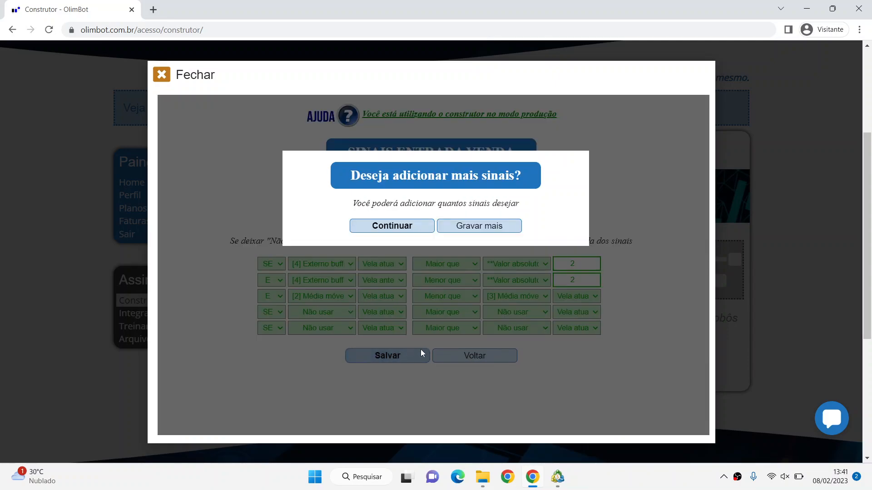
{"action": "left_click", "coordinate": [421, 227]}
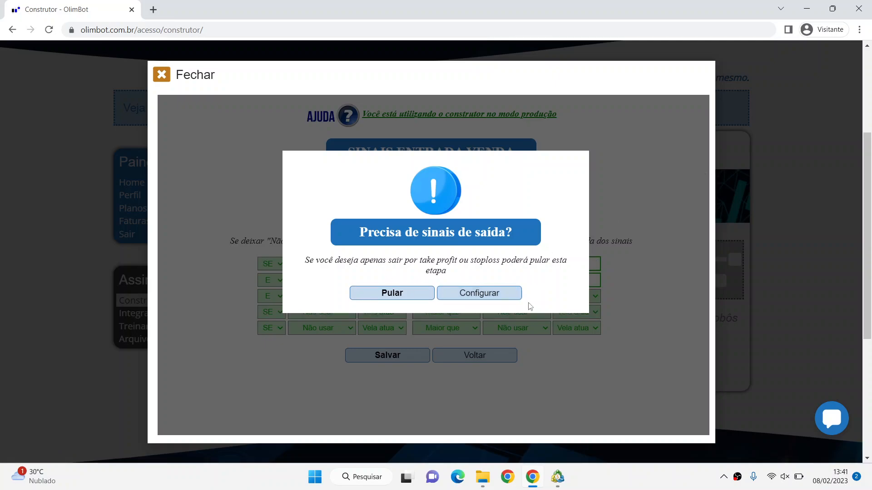
{"action": "left_click", "coordinate": [516, 294]}
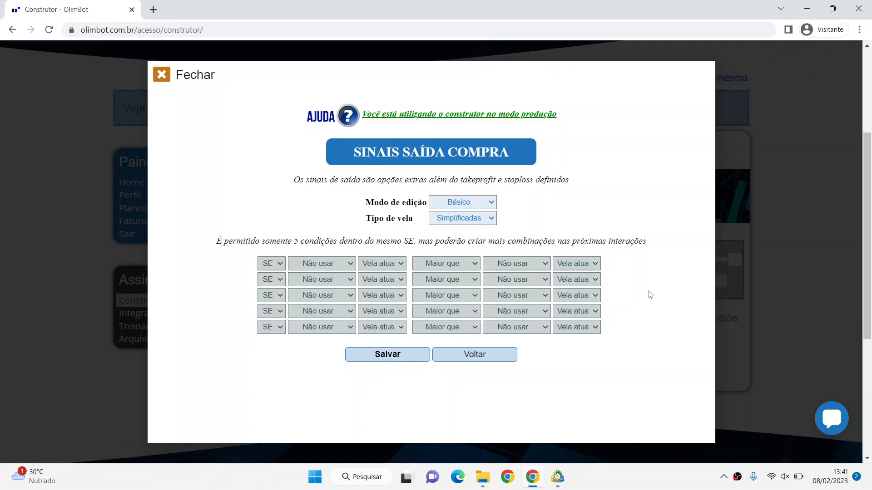
- Set the first value of the first buy exit condition to [2] Média móvel on Vela anterior
{"action": "left_click", "coordinate": [336, 265]}
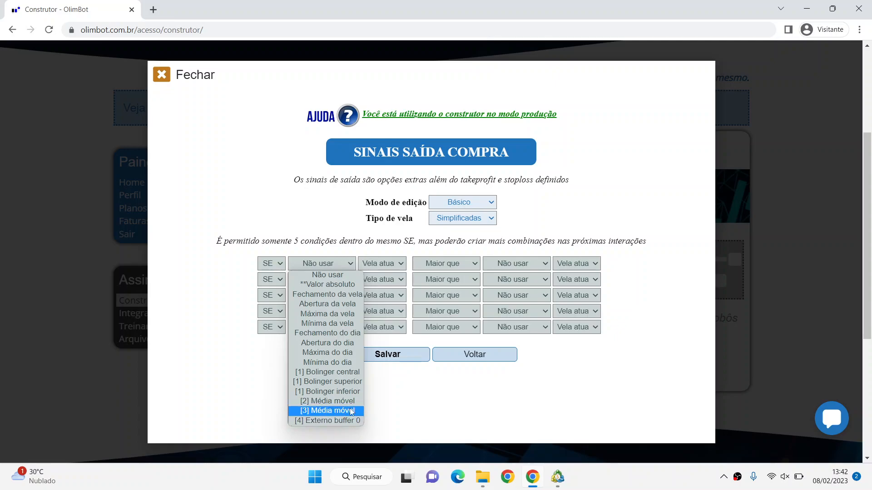
{"action": "left_click", "coordinate": [459, 393]}
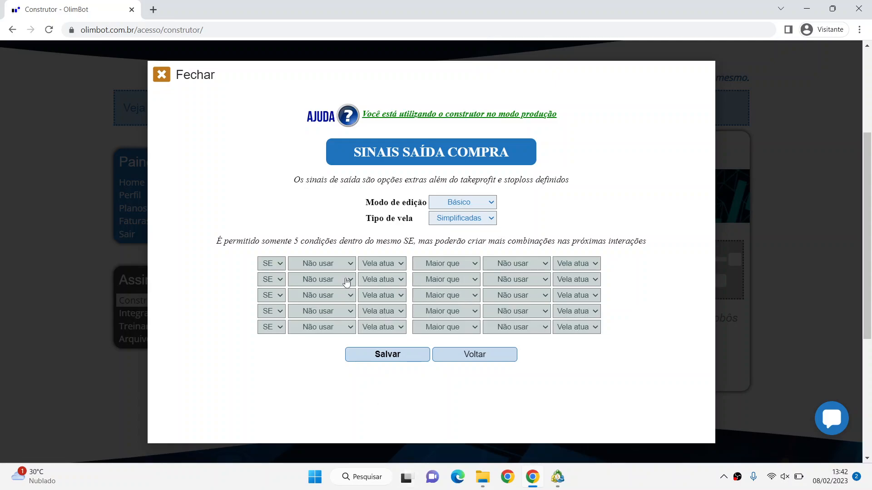
{"action": "left_click", "coordinate": [274, 263]}
{"action": "left_click", "coordinate": [330, 261]}
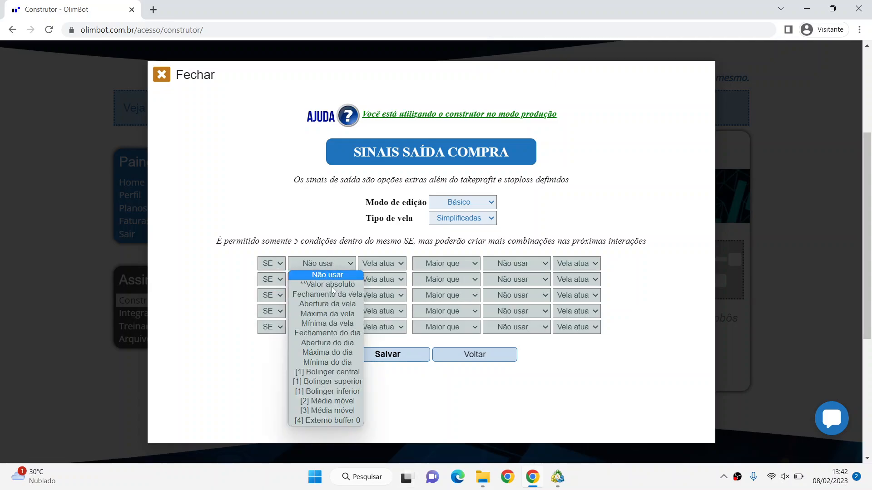
{"action": "left_click", "coordinate": [334, 402]}
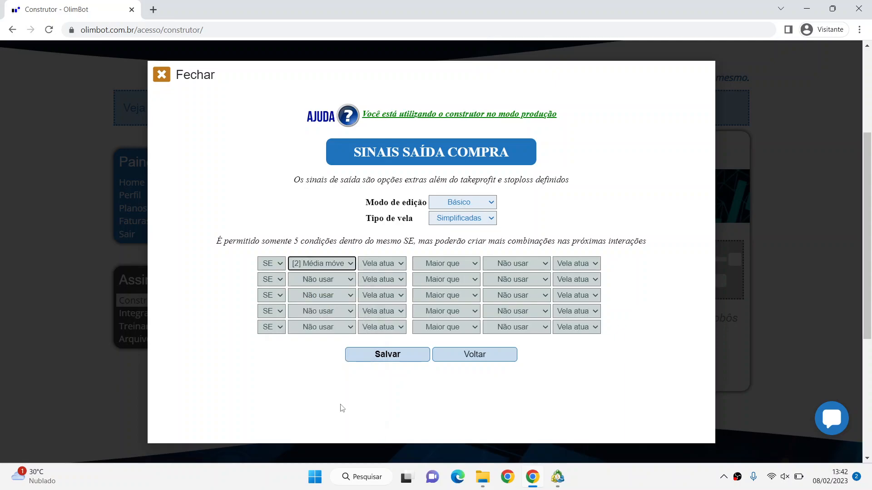
{"action": "left_click", "coordinate": [388, 266]}
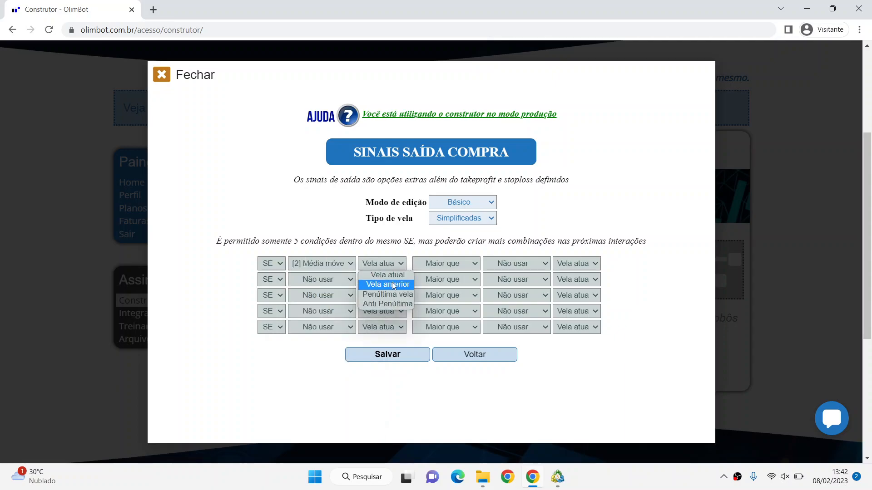
{"action": "left_click", "coordinate": [393, 285]}
- Set the first buy exit condition's comparison to Menor que [3] Média móvel on Vela anterior
{"action": "left_click", "coordinate": [449, 264]}
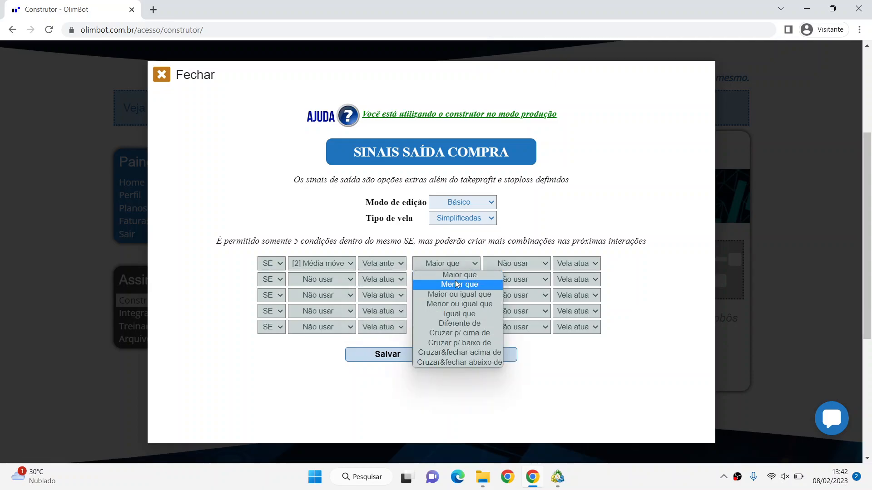
{"action": "left_click", "coordinate": [458, 285]}
{"action": "left_click", "coordinate": [517, 268]}
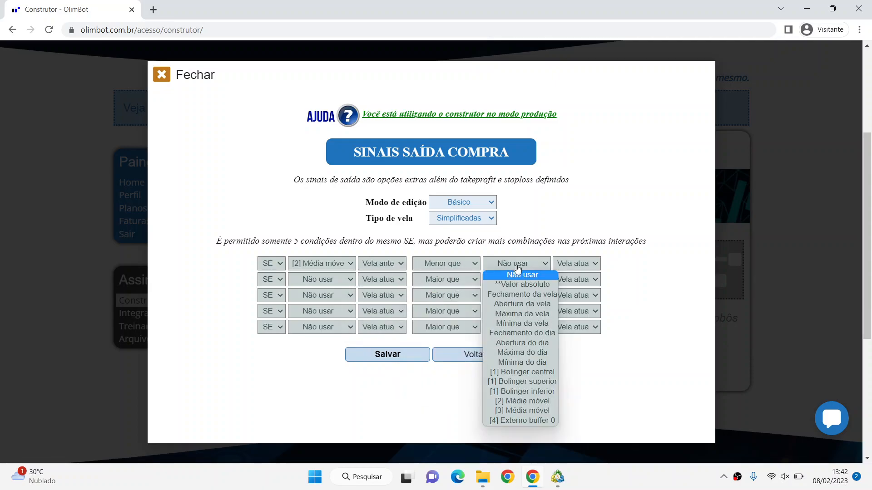
{"action": "left_click", "coordinate": [527, 411]}
{"action": "left_click", "coordinate": [587, 268]}
{"action": "left_click", "coordinate": [588, 267]}
{"action": "left_click", "coordinate": [587, 268]}
{"action": "left_click", "coordinate": [588, 286]}
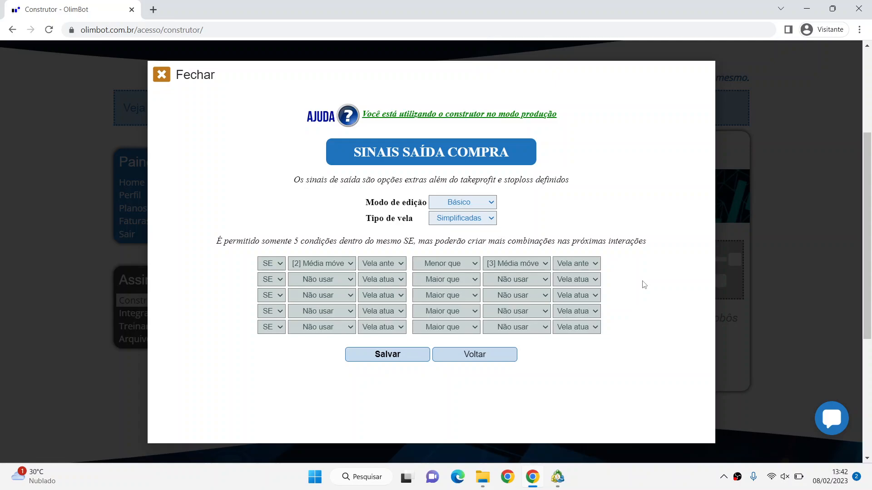
- Check the first buy exit condition's candle reference against the latest candles on the MetaTrader 5 chart
{"action": "left_click", "coordinate": [398, 264]}
{"action": "left_click", "coordinate": [370, 271]}
{"action": "left_click", "coordinate": [557, 478]}
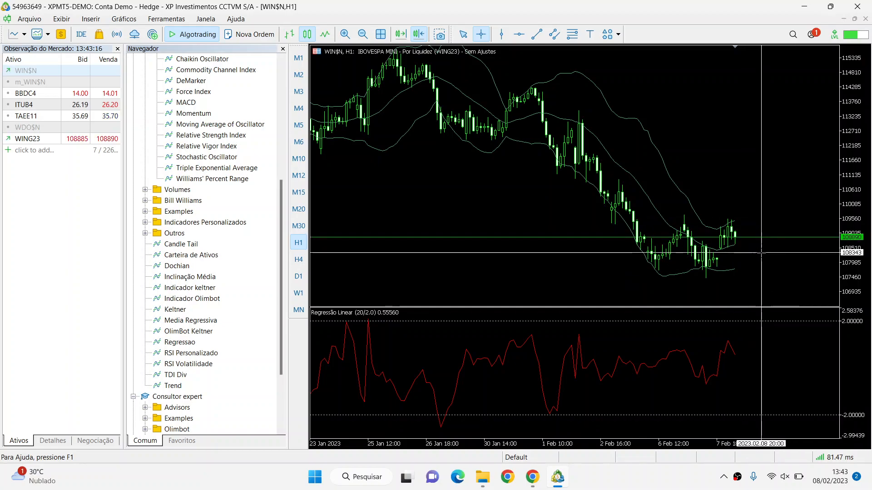
{"action": "left_click", "coordinate": [558, 476]}
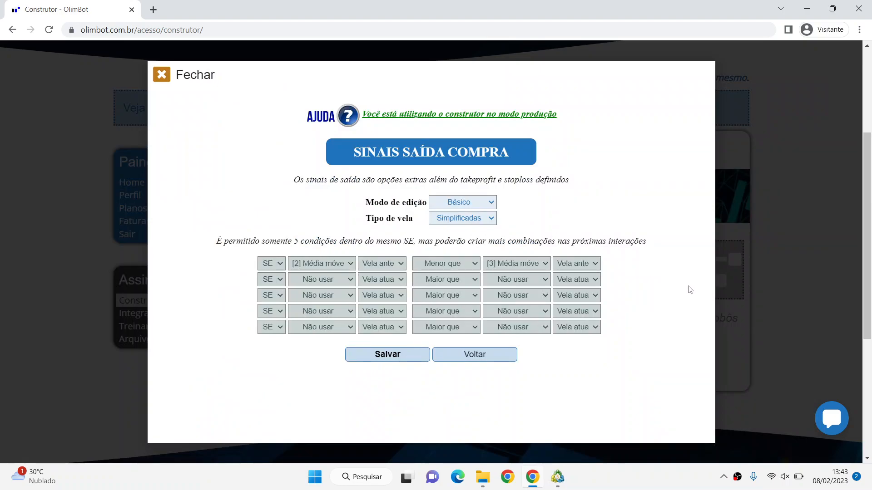
{"action": "left_click", "coordinate": [381, 266]}
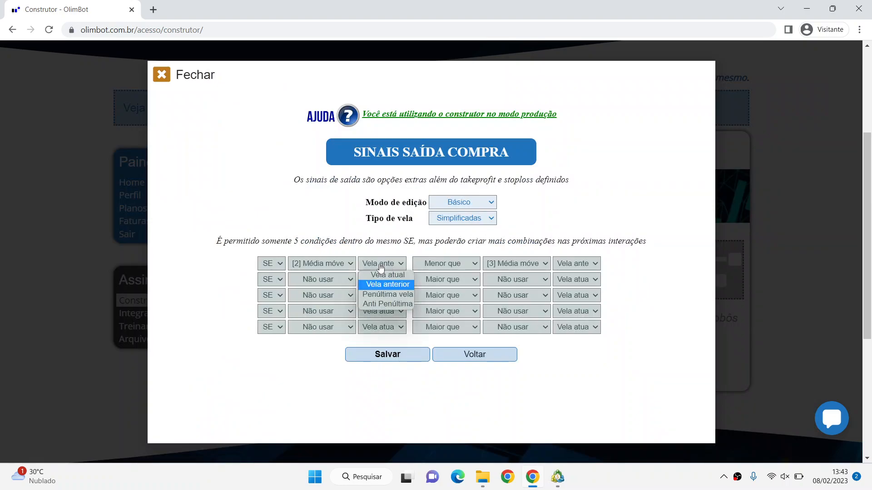
{"action": "left_click", "coordinate": [393, 267]}
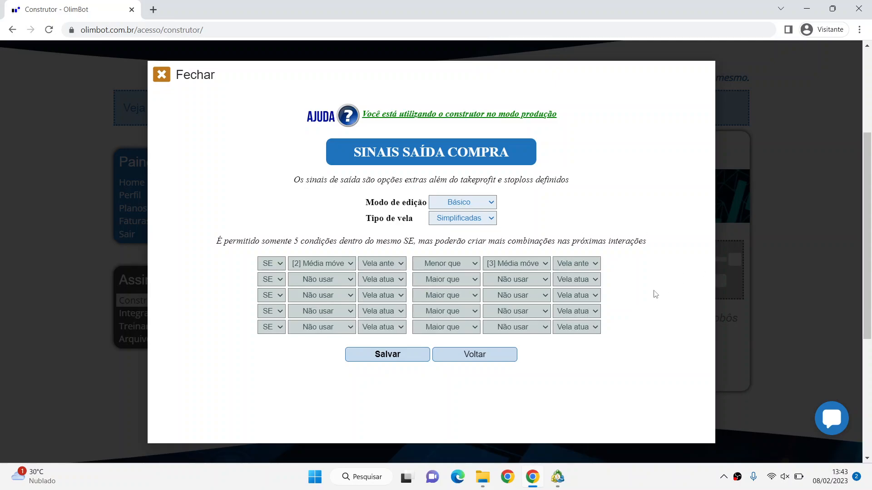
{"action": "left_click", "coordinate": [324, 269]}
{"action": "left_click", "coordinate": [325, 269]}
{"action": "left_click", "coordinate": [537, 264]}
{"action": "left_click", "coordinate": [537, 264]}
{"action": "left_click", "coordinate": [577, 267]}
{"action": "left_click", "coordinate": [577, 267]}
- Join a second buy exit condition with E, using [2] Média móvel on Penúltima vela as its first value
{"action": "left_click", "coordinate": [278, 279]}
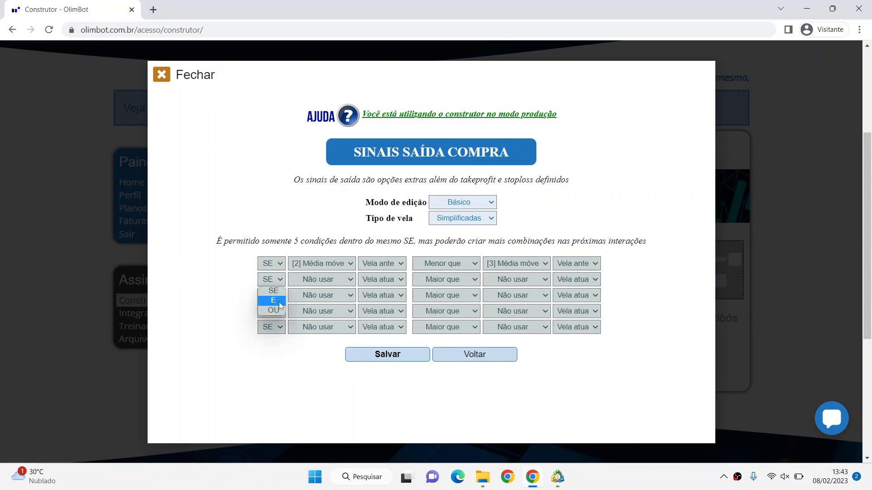
{"action": "left_click", "coordinate": [279, 301]}
{"action": "left_click", "coordinate": [318, 279]}
{"action": "left_click", "coordinate": [323, 415]}
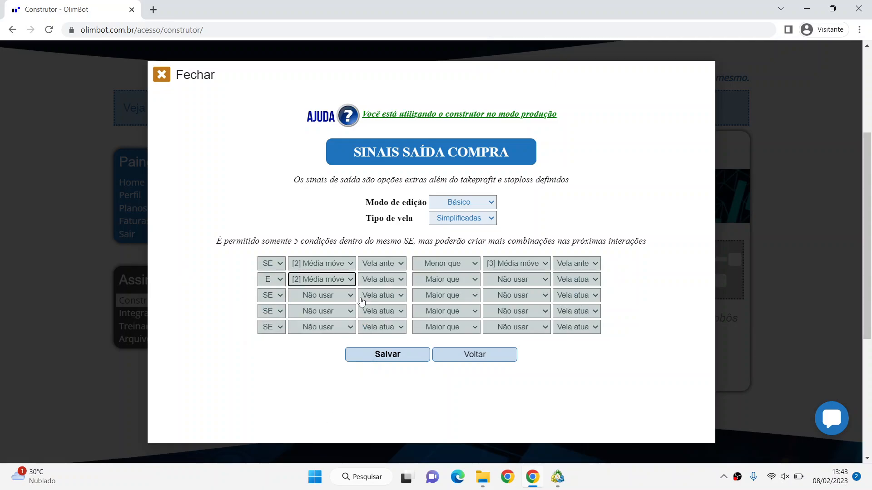
{"action": "left_click", "coordinate": [382, 279]}
{"action": "left_click", "coordinate": [380, 305]}
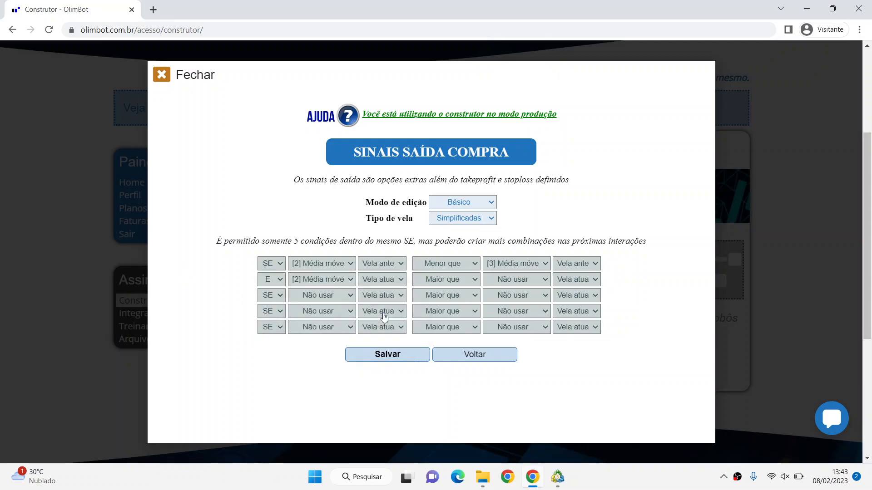
- Compare the second buy exit condition as Maior que [3] Média móvel on Penúltima vela, and save the buy exit signals without adding more
{"action": "left_click", "coordinate": [438, 279]}
{"action": "left_click", "coordinate": [516, 279]}
{"action": "left_click", "coordinate": [519, 429]}
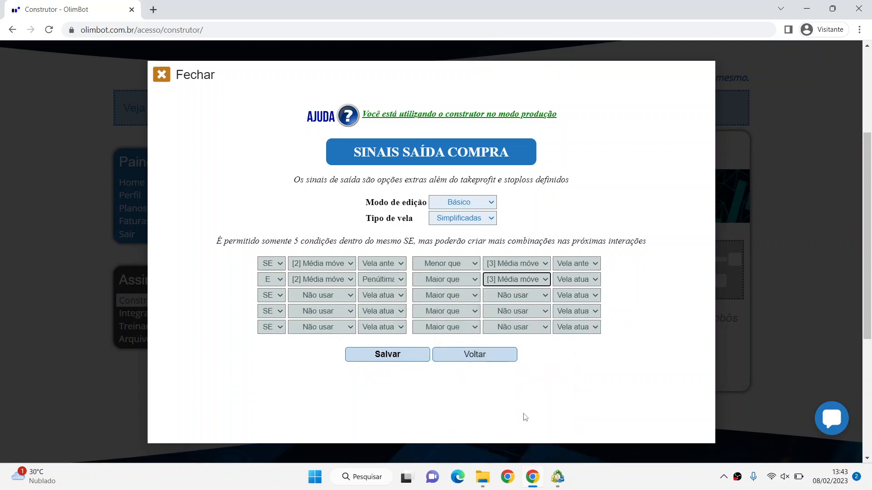
{"action": "left_click", "coordinate": [596, 281]}
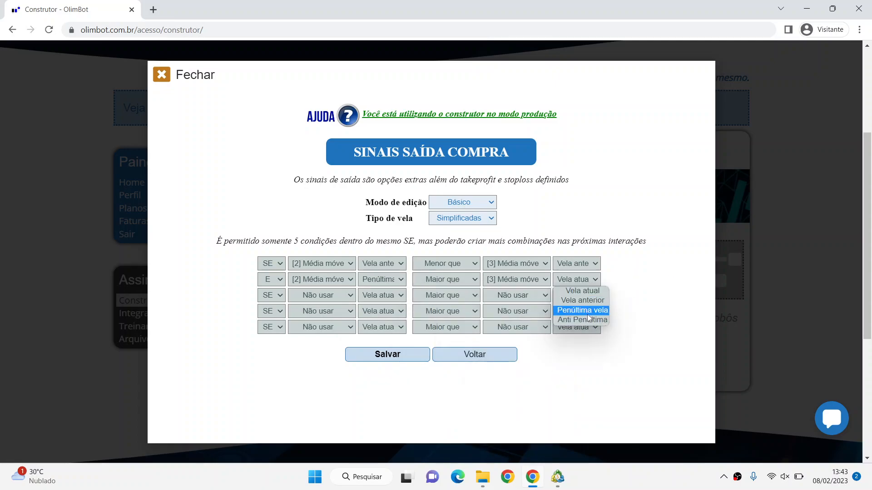
{"action": "left_click", "coordinate": [586, 311]}
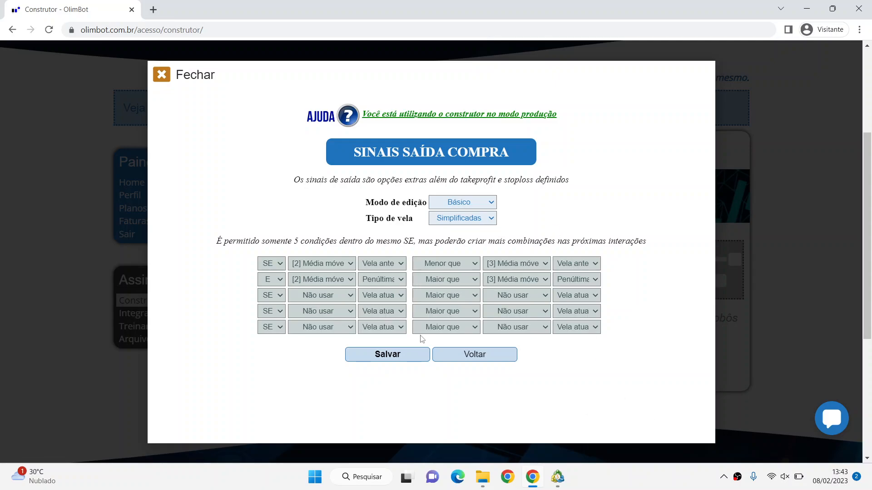
{"action": "left_click", "coordinate": [391, 357]}
{"action": "left_click", "coordinate": [401, 230]}
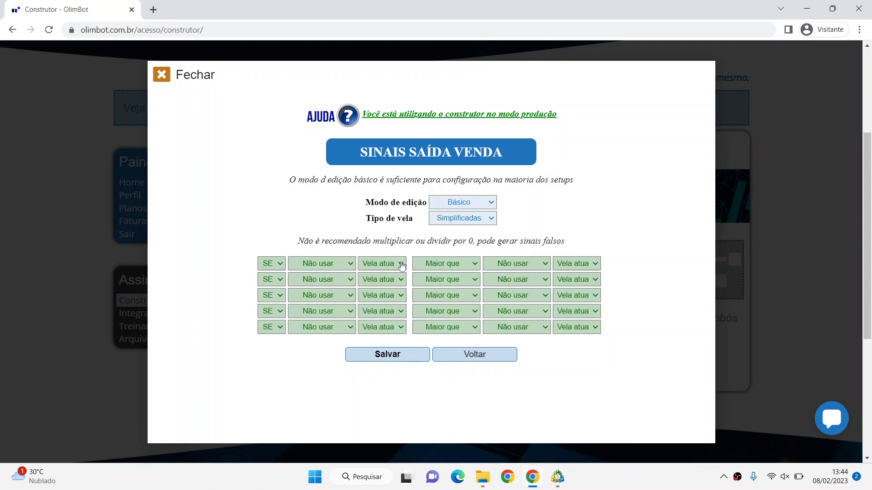
- Set the first value of the first sell exit condition to [2] Média móvel on Vela anterior
{"action": "left_click", "coordinate": [268, 263]}
{"action": "left_click", "coordinate": [268, 263]}
{"action": "left_click", "coordinate": [307, 266]}
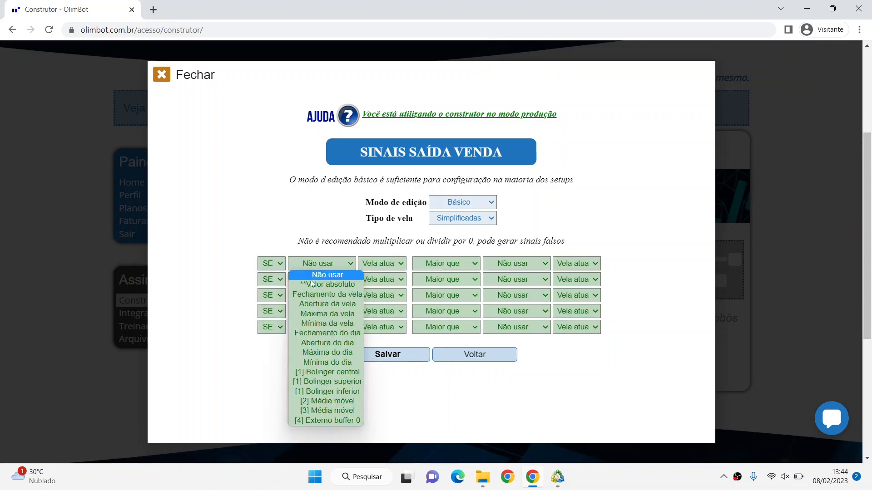
{"action": "left_click", "coordinate": [337, 401]}
{"action": "left_click", "coordinate": [385, 264]}
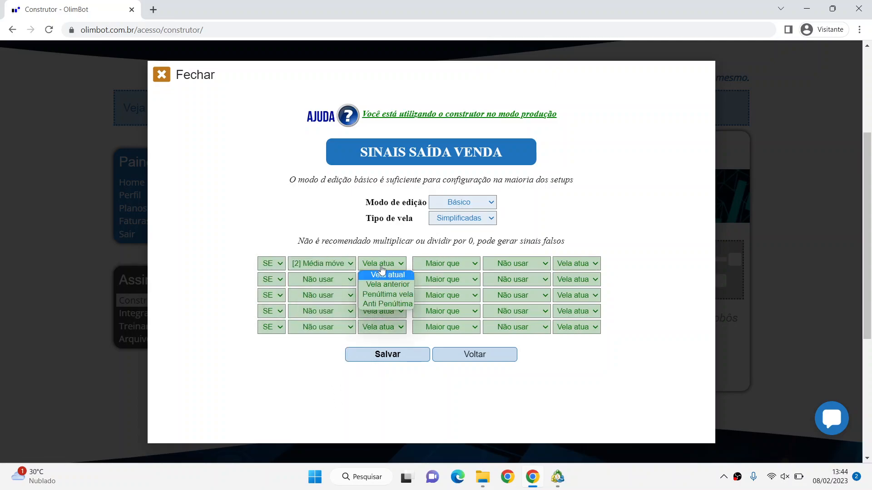
{"action": "left_click", "coordinate": [391, 286]}
- Set the first sell exit condition's comparison to Maior que [3] Média móvel on Vela anterior
{"action": "left_click", "coordinate": [444, 263]}
{"action": "left_click", "coordinate": [445, 264]}
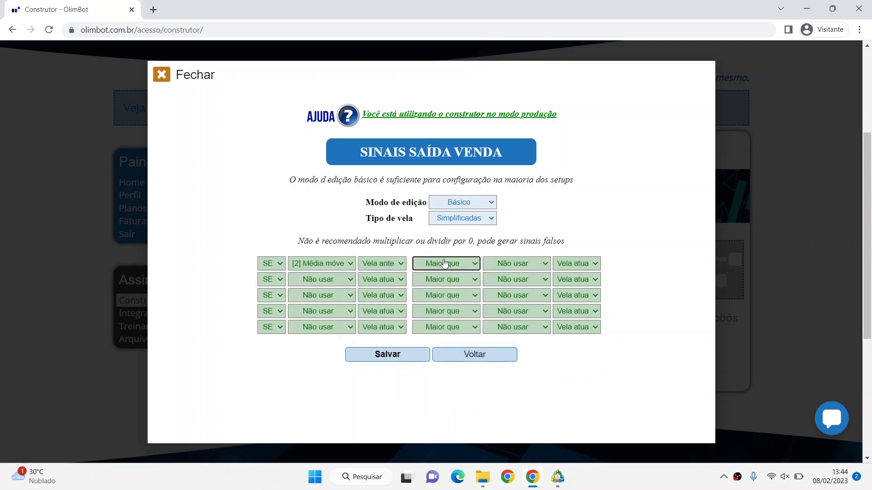
{"action": "left_click", "coordinate": [518, 265]}
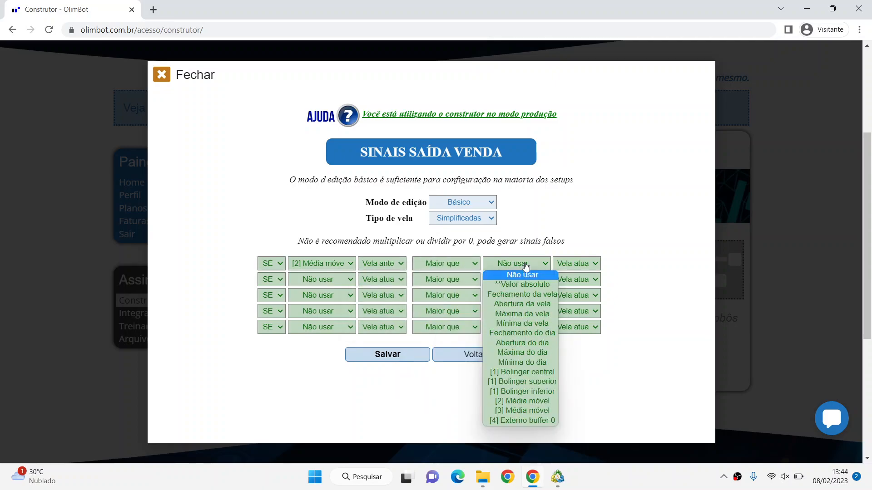
{"action": "left_click", "coordinate": [529, 410]}
{"action": "left_click", "coordinate": [575, 264]}
{"action": "left_click", "coordinate": [573, 285]}
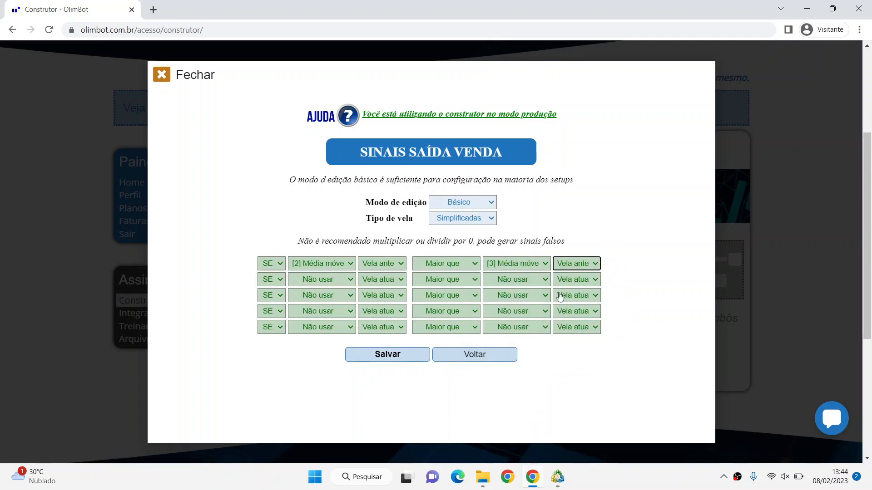
- Join a second sell exit condition with E, using [2] Média móvel on Penúltima vela as its first value
{"action": "left_click", "coordinate": [270, 280]}
{"action": "left_click", "coordinate": [284, 294]}
{"action": "left_click", "coordinate": [306, 286]}
{"action": "left_click", "coordinate": [327, 416]}
{"action": "left_click", "coordinate": [390, 279]}
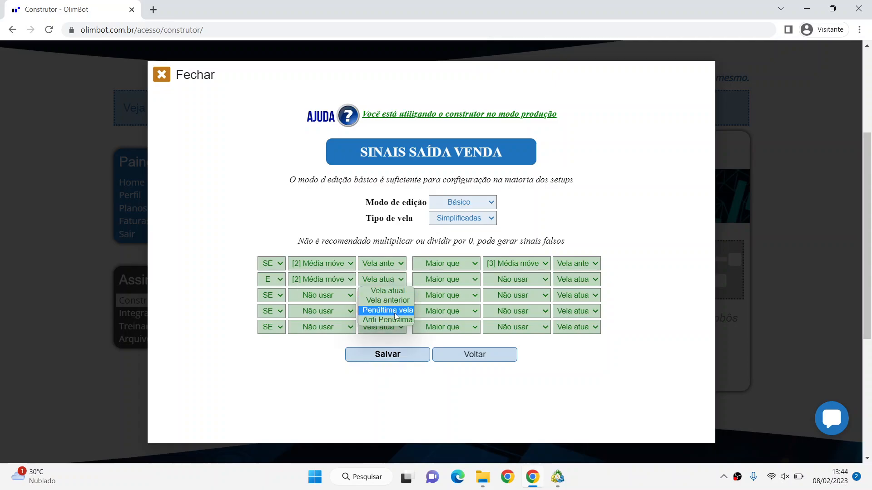
{"action": "left_click", "coordinate": [394, 312]}
- Set the second sell exit condition's comparison to Menor que [3] Média móvel on Penúltima vela
{"action": "left_click", "coordinate": [446, 279]}
{"action": "left_click", "coordinate": [449, 301]}
{"action": "left_click", "coordinate": [516, 279]}
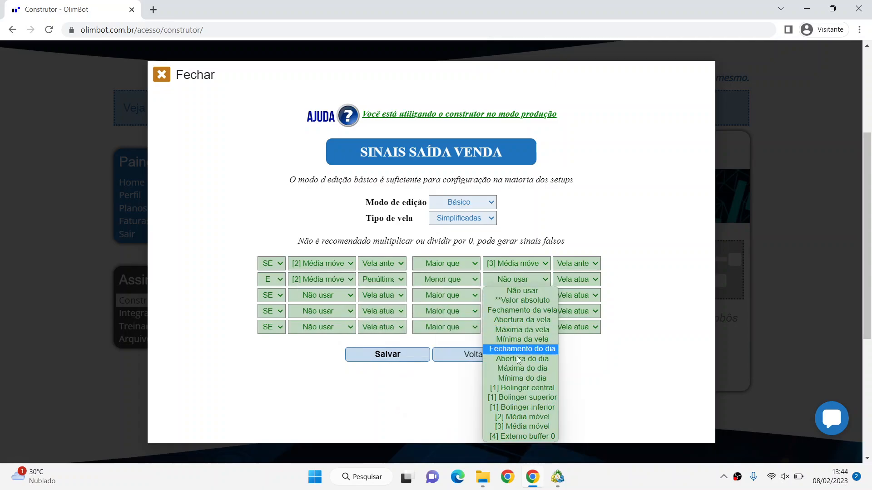
{"action": "left_click", "coordinate": [522, 427]}
{"action": "left_click", "coordinate": [573, 280]}
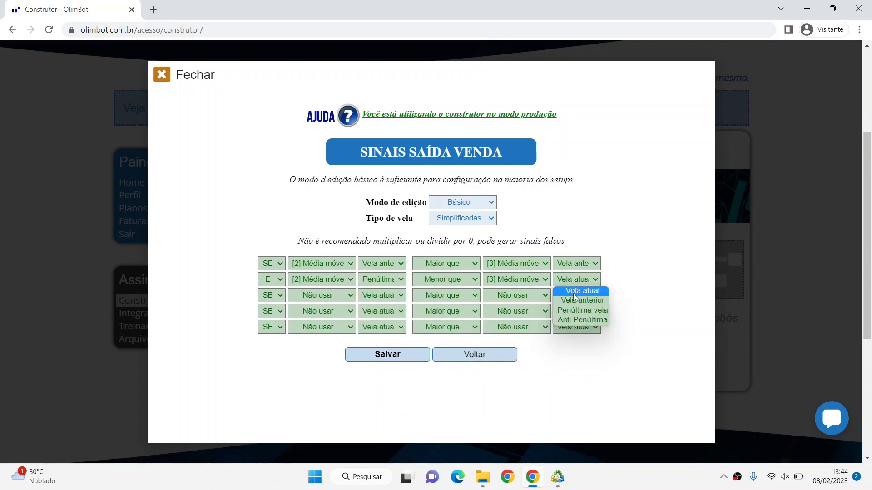
{"action": "left_click", "coordinate": [582, 310]}
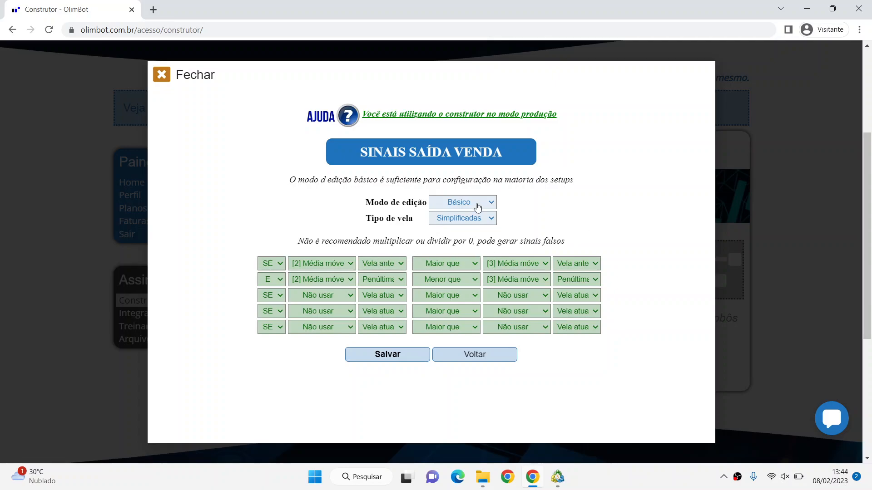
- Set the candle type to Completas and save the sell exit signals without adding more
{"action": "left_click", "coordinate": [462, 219]}
{"action": "left_click", "coordinate": [459, 230]}
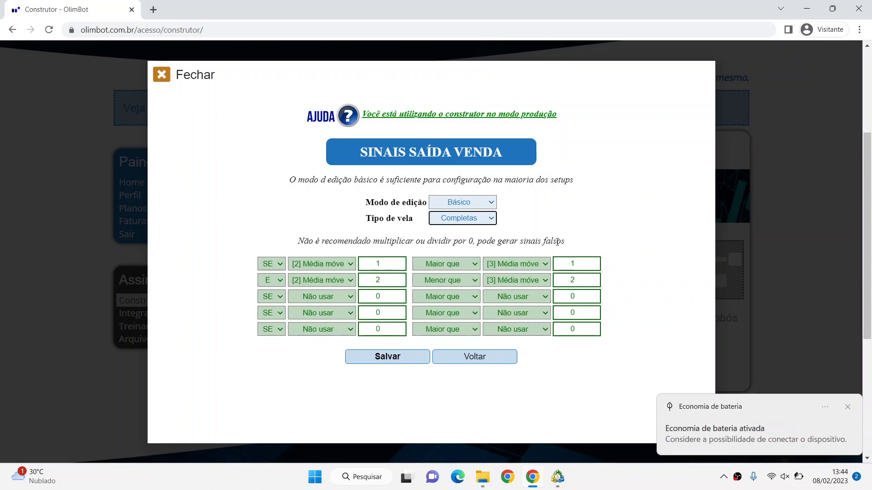
{"action": "left_click", "coordinate": [847, 407]}
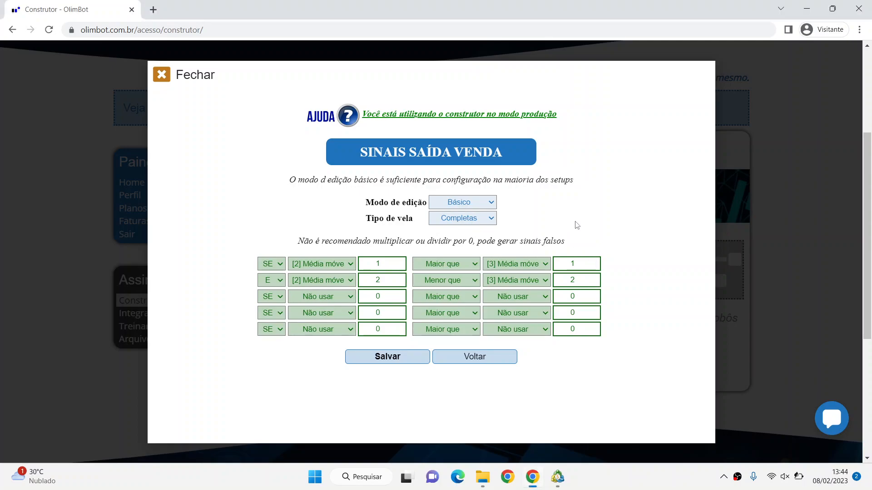
{"action": "left_click", "coordinate": [384, 356]}
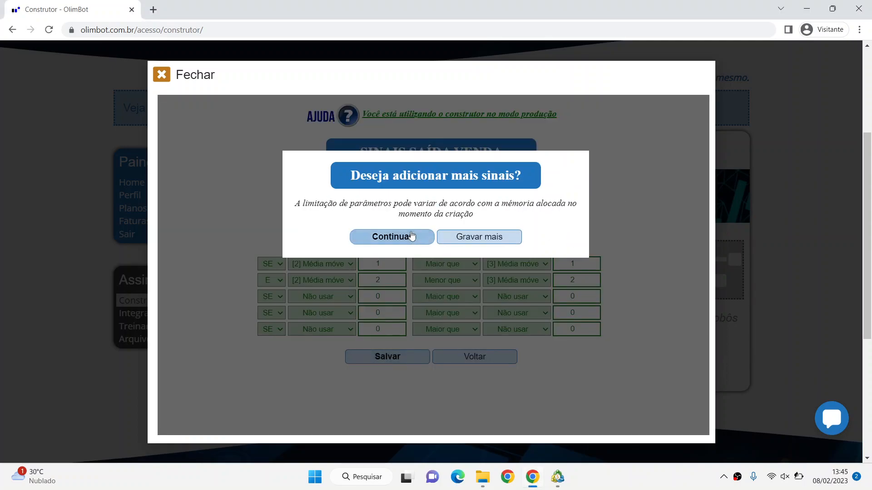
{"action": "left_click", "coordinate": [417, 236]}
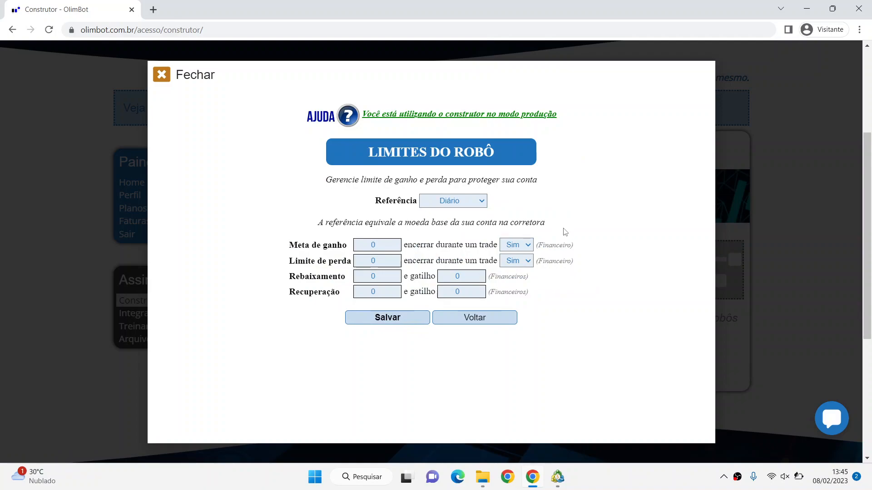
- Save the default robot limits and final adjustments, and finalize the robot with Calcular histórico completo selected
{"action": "left_click", "coordinate": [389, 319]}
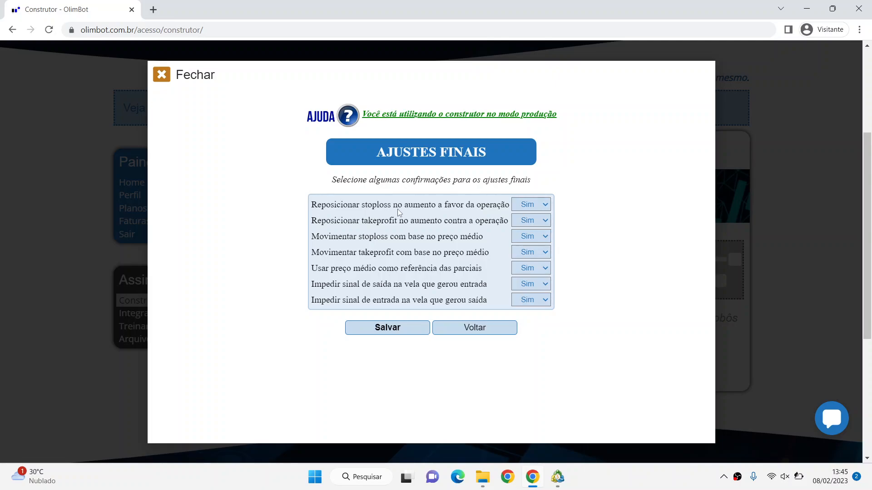
{"action": "left_click", "coordinate": [413, 327]}
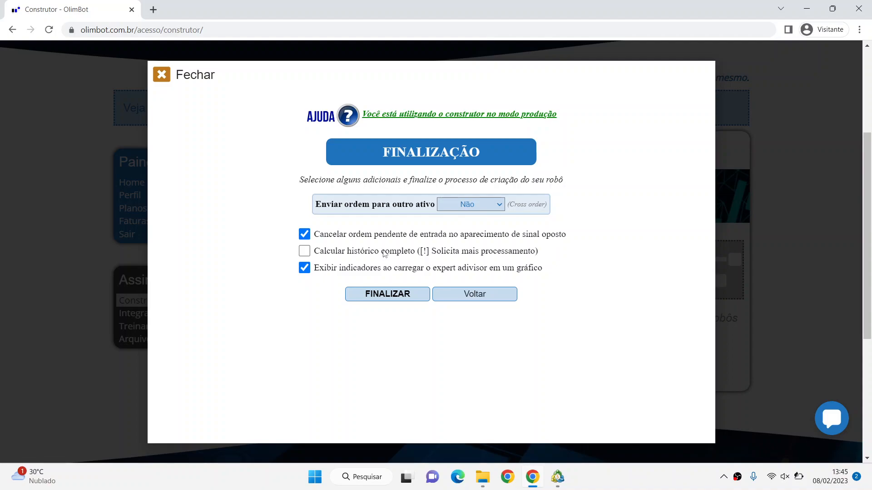
{"action": "left_click", "coordinate": [304, 251]}
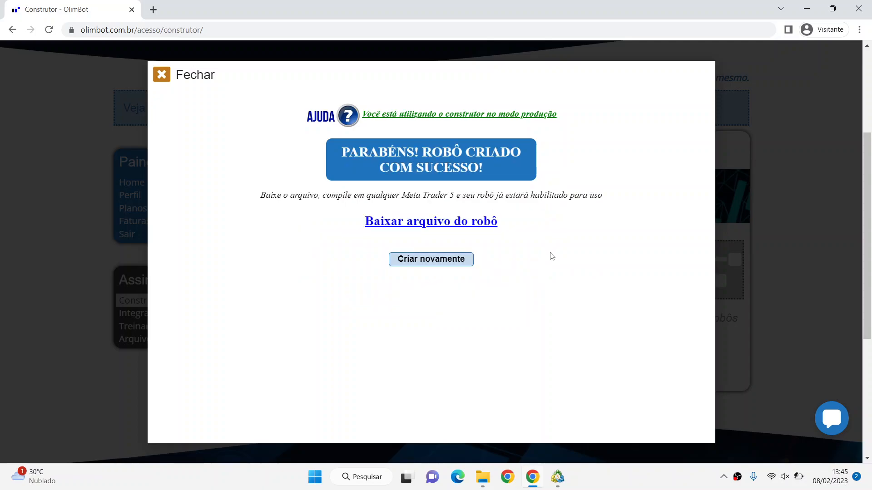
- Download the robot file Olimbot-teste.mq5 and compile it in MetaEditor
{"action": "left_click", "coordinate": [446, 223]}
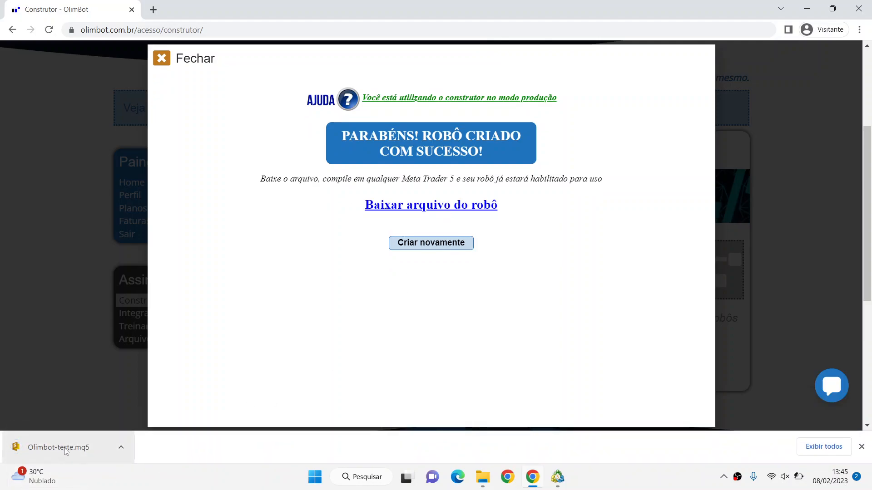
{"action": "left_click", "coordinate": [67, 448]}
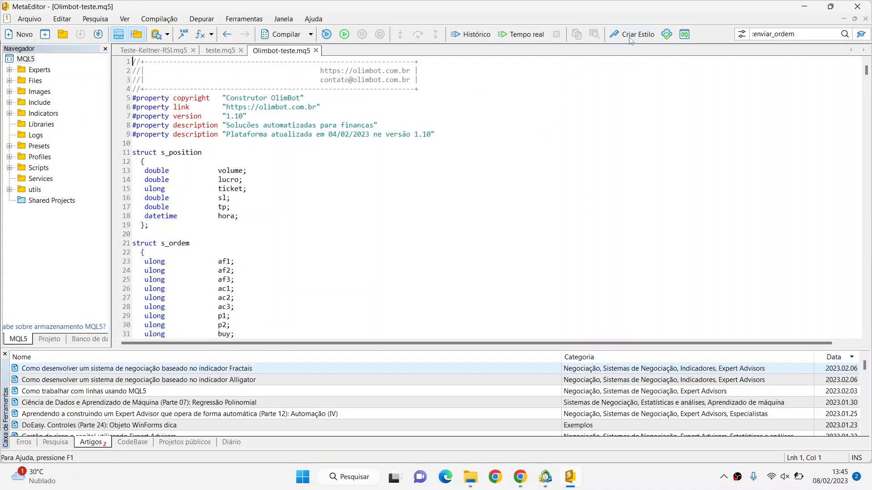
{"action": "left_click", "coordinate": [291, 38]}
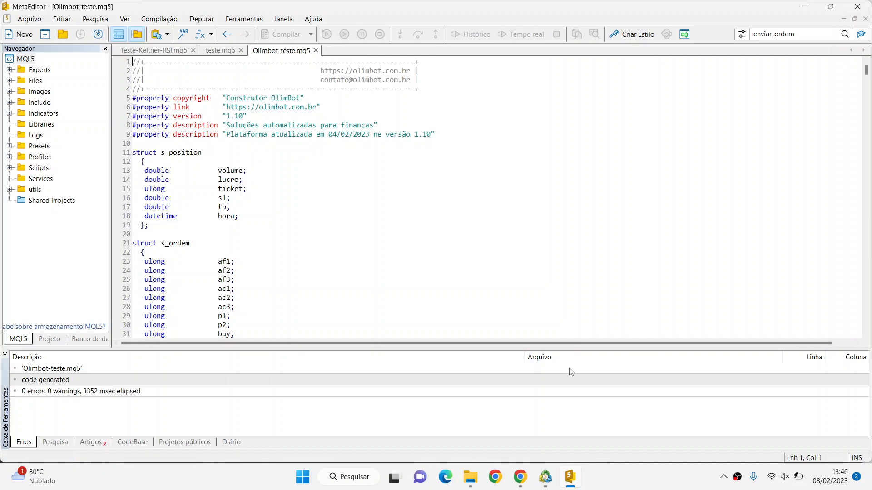
- Switch to MetaTrader 5 and remove the Regressão Linear indicator window from the WIN$N chart
{"action": "left_click", "coordinate": [545, 481]}
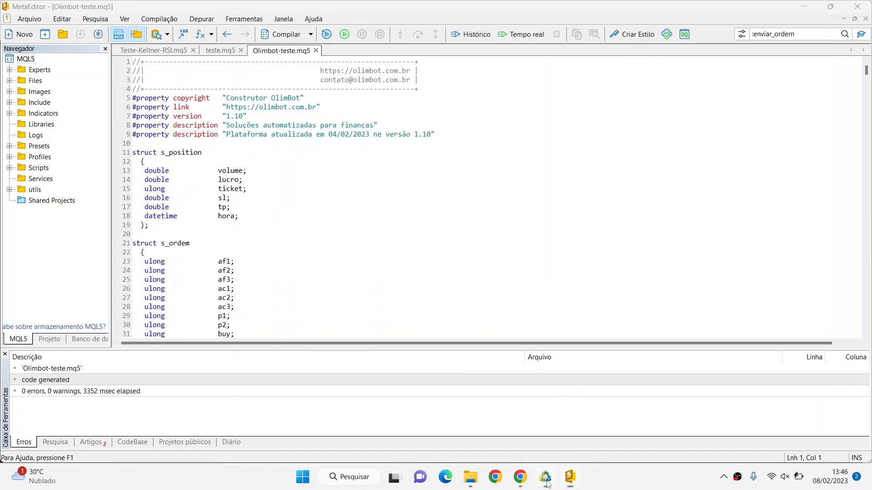
{"action": "left_click", "coordinate": [545, 481]}
{"action": "left_click", "coordinate": [545, 481]}
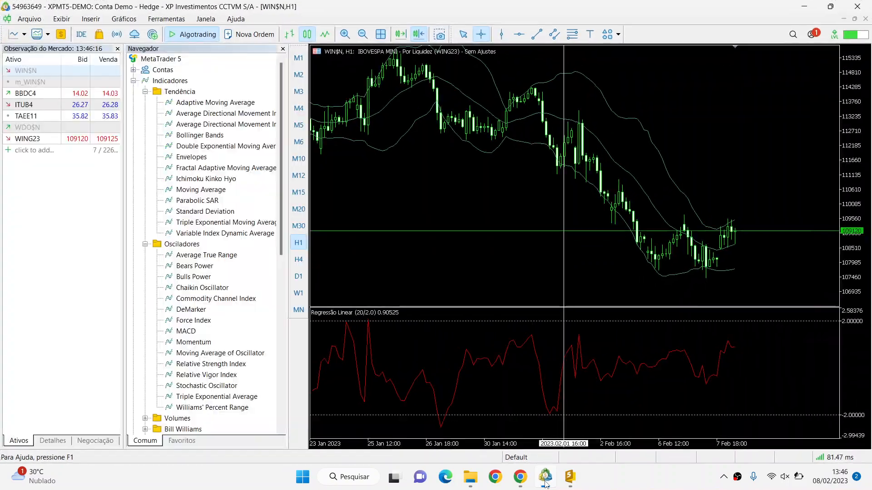
{"action": "right_click", "coordinate": [486, 357]}
{"action": "left_click", "coordinate": [511, 395]}
- Show the strategy tester in an enlarged area and choose Olimbot-teste.ex5 as its expert advisor
{"action": "left_click", "coordinate": [62, 19]}
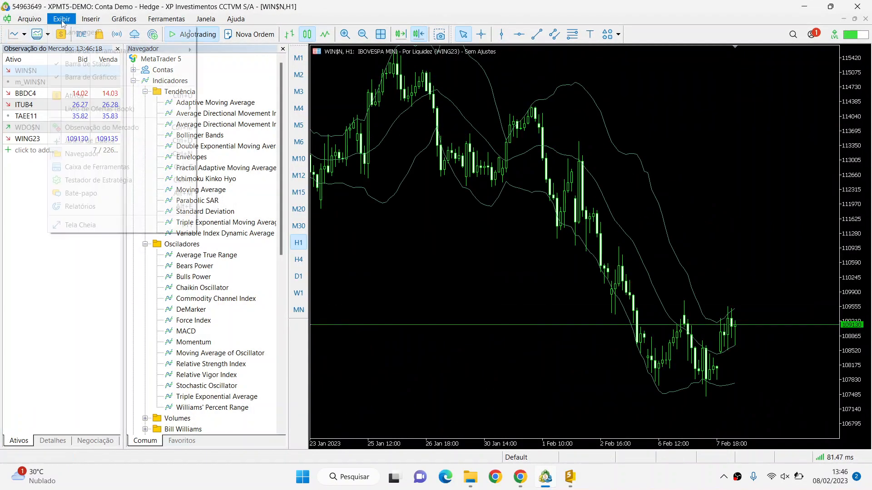
{"action": "left_click", "coordinate": [186, 183]}
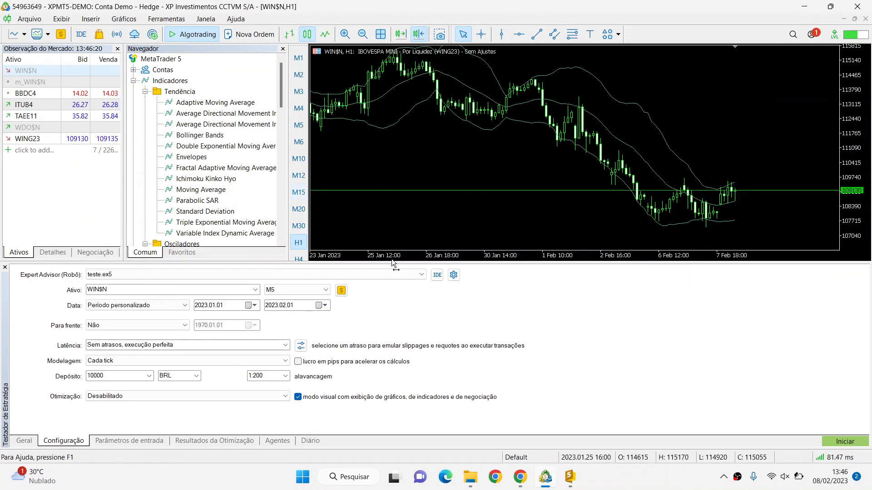
{"action": "left_click_drag", "start_coordinate": [393, 262], "coordinate": [374, 172]}
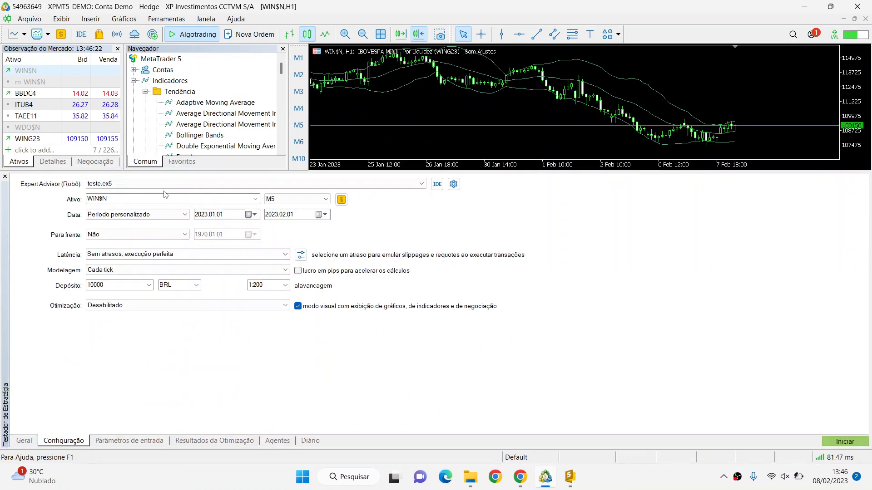
{"action": "left_click", "coordinate": [144, 182]}
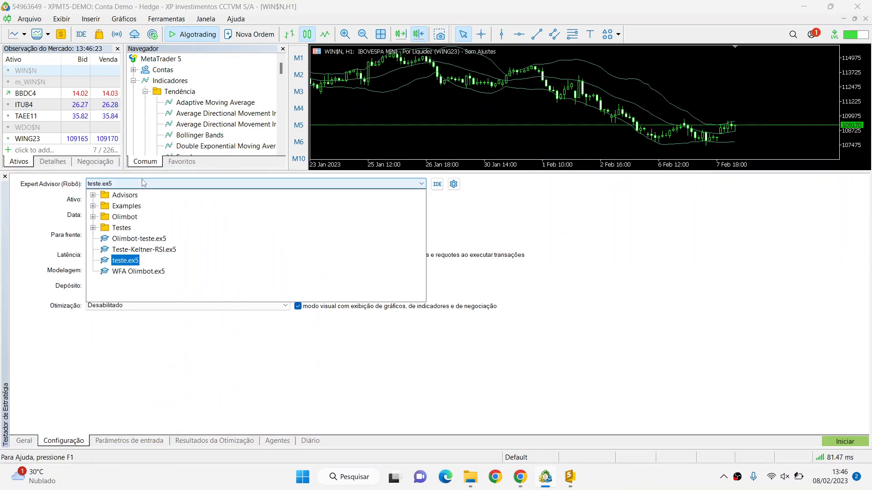
{"action": "left_click", "coordinate": [143, 239]}
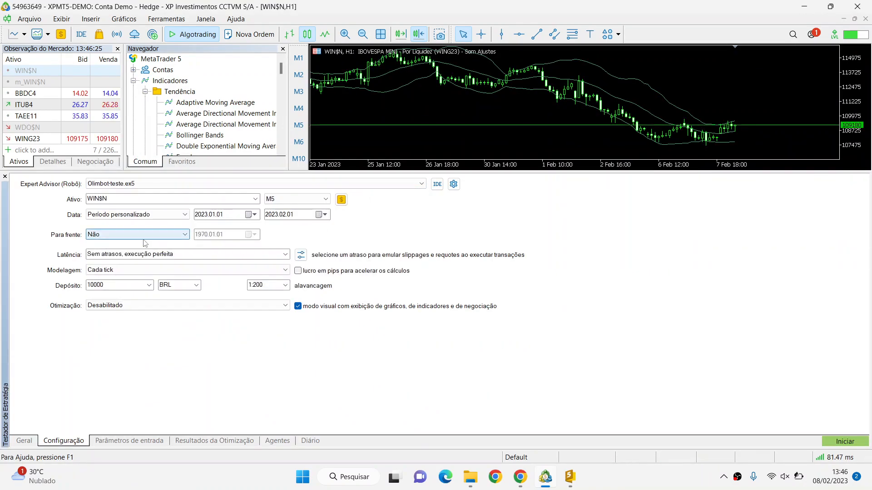
- Set the custom backtest period from 2023.01.01 to 2023.02.01
{"action": "left_click", "coordinate": [321, 214]}
{"action": "left_click", "coordinate": [326, 251]}
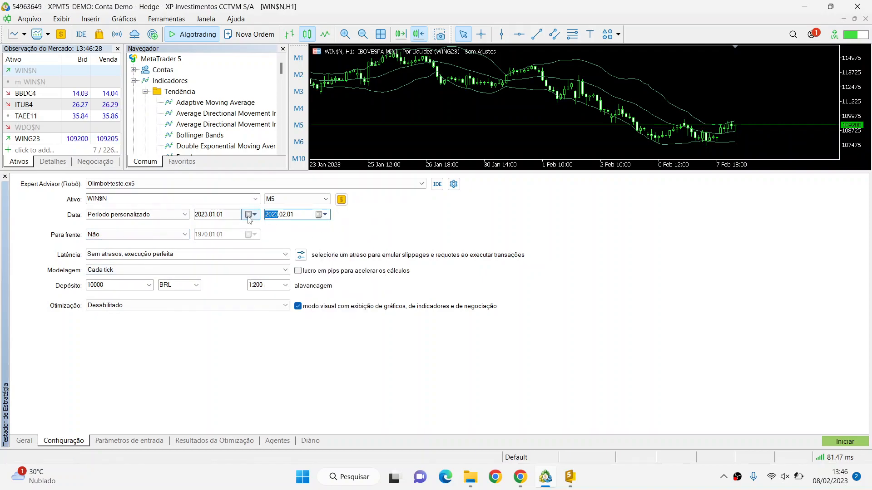
{"action": "left_click", "coordinate": [250, 214]}
{"action": "left_click", "coordinate": [205, 260]}
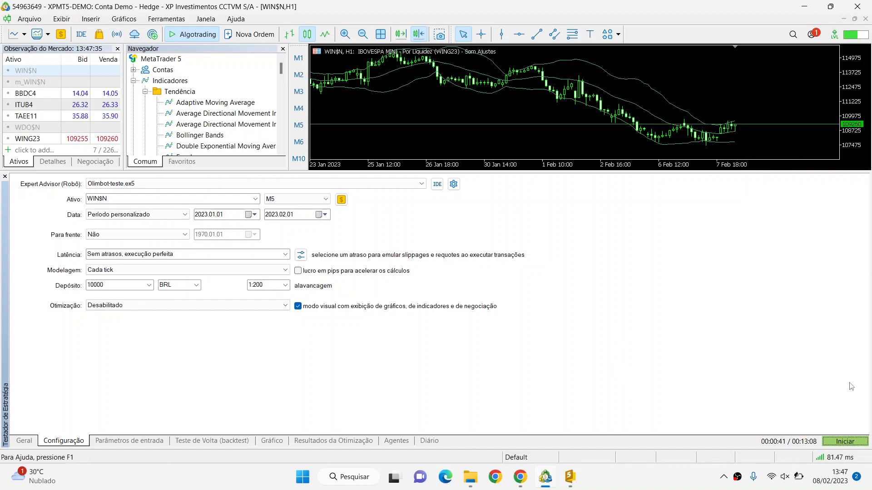
- Start the visual backtest of Olimbot-teste, maximize the visualization window, pause the playback and enlarge the chart area
{"action": "left_click", "coordinate": [844, 442]}
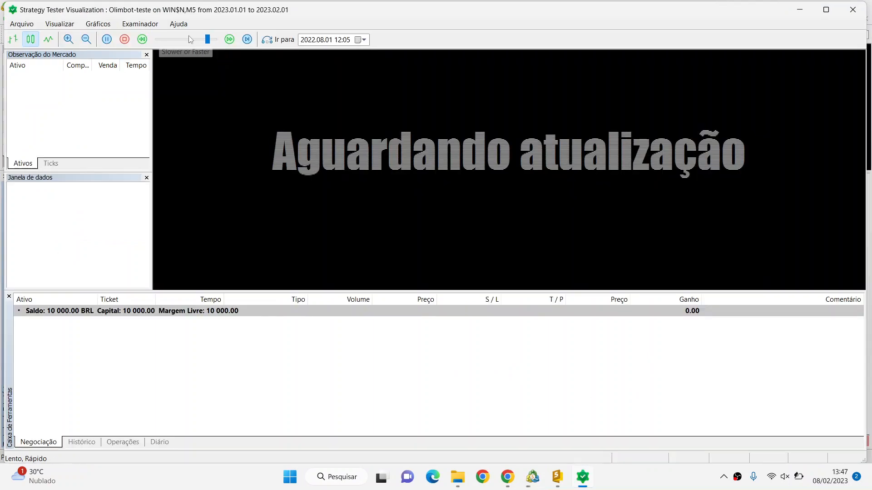
{"action": "left_click", "coordinate": [826, 10]}
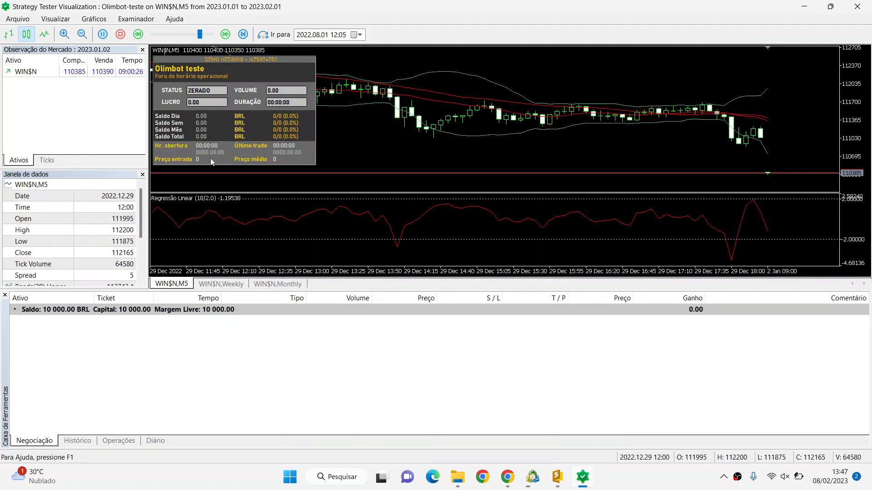
{"action": "left_click", "coordinate": [103, 34]}
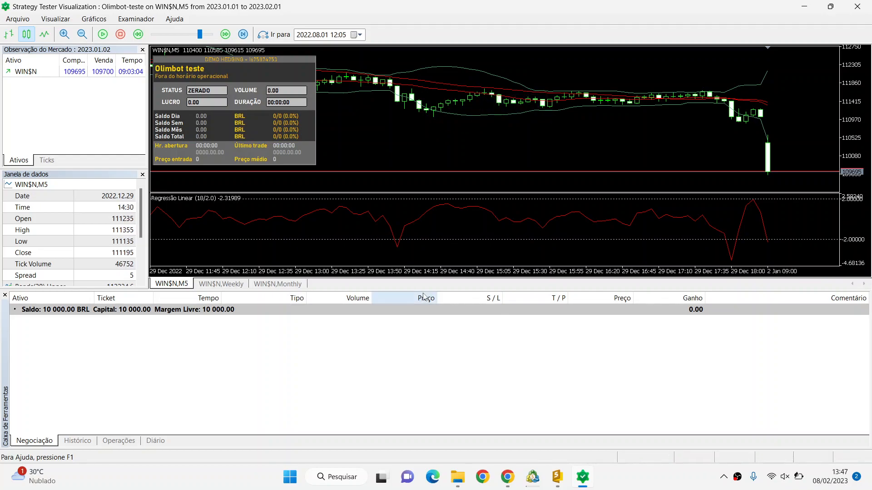
{"action": "left_click_drag", "start_coordinate": [419, 291], "coordinate": [408, 349]}
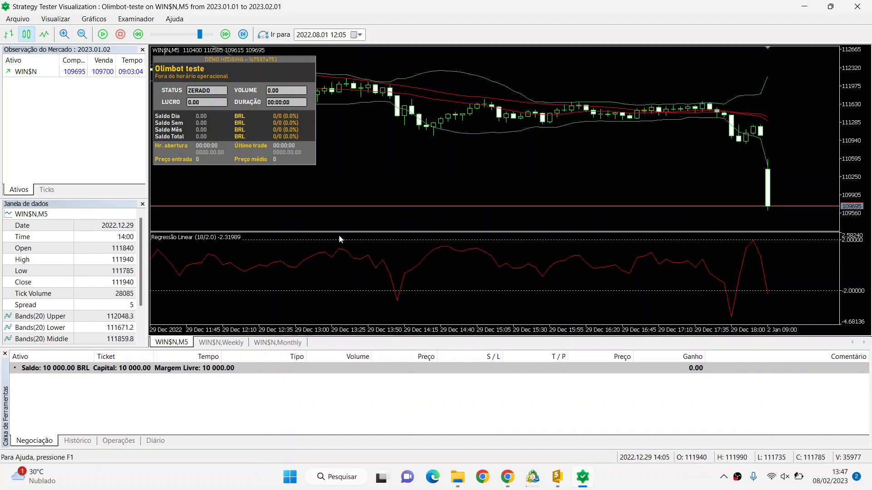
- Resume the visual backtest at a higher speed, pause it after the first sell entry and inspect that entry against the Regressão Linear line
{"action": "left_click", "coordinate": [102, 35]}
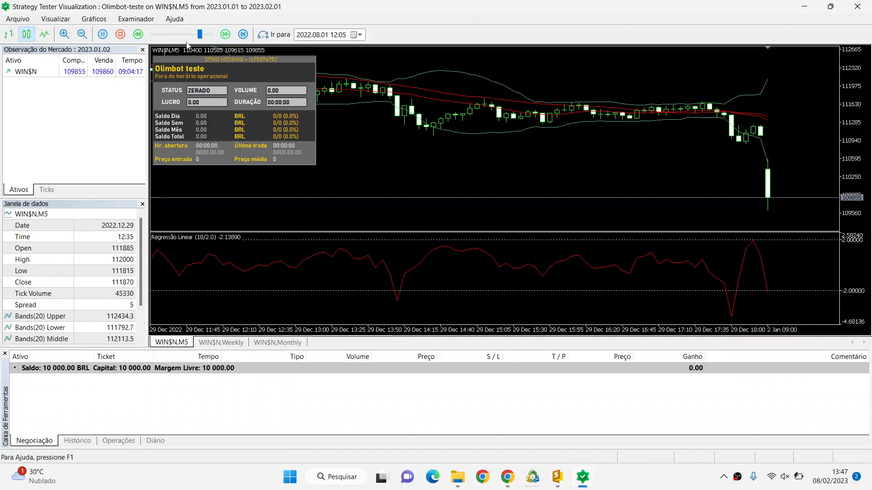
{"action": "scroll", "coordinate": [187, 39], "scroll_direction": "down", "scroll_amount": 1}
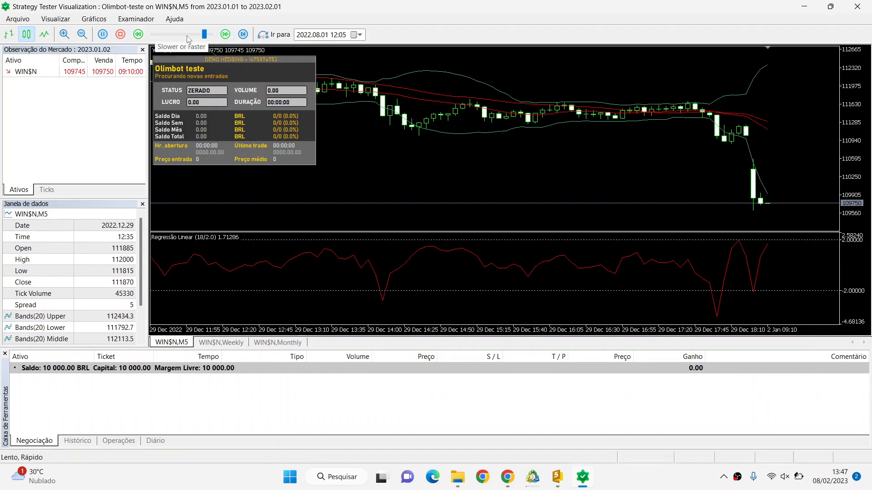
{"action": "scroll", "coordinate": [187, 39], "scroll_direction": "down", "scroll_amount": 1}
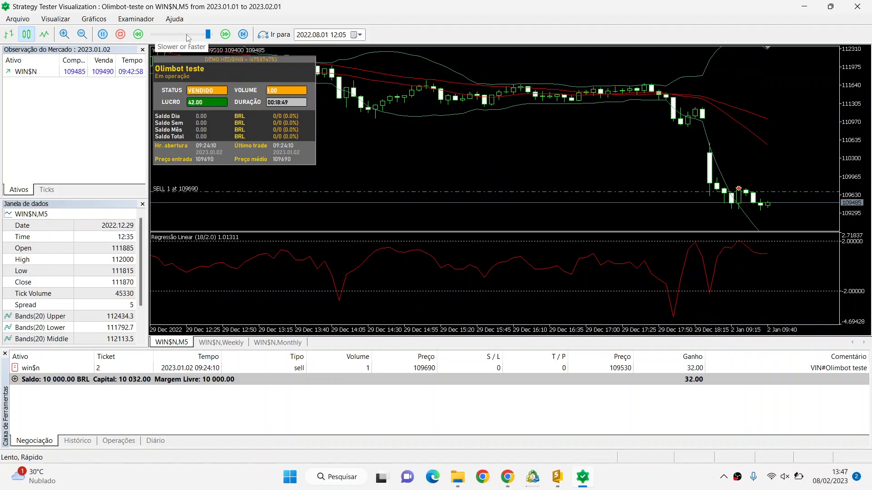
{"action": "left_click", "coordinate": [105, 37]}
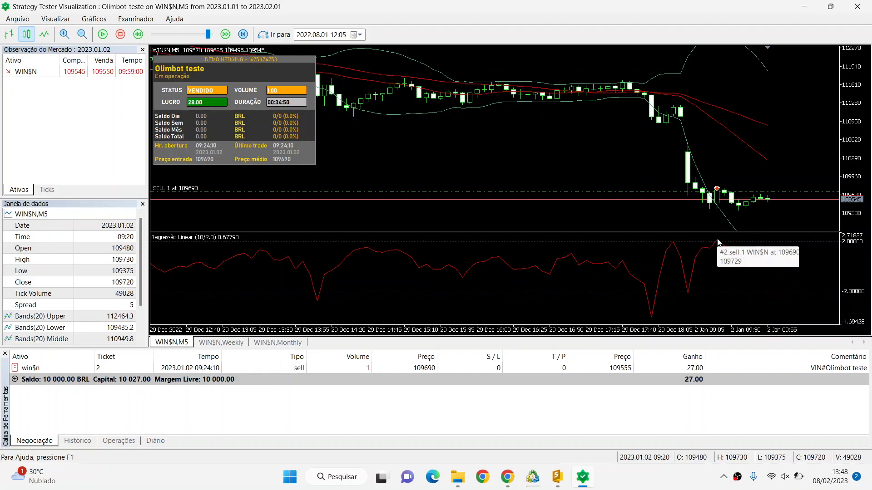
{"action": "mouse_move", "coordinate": [716, 245]}
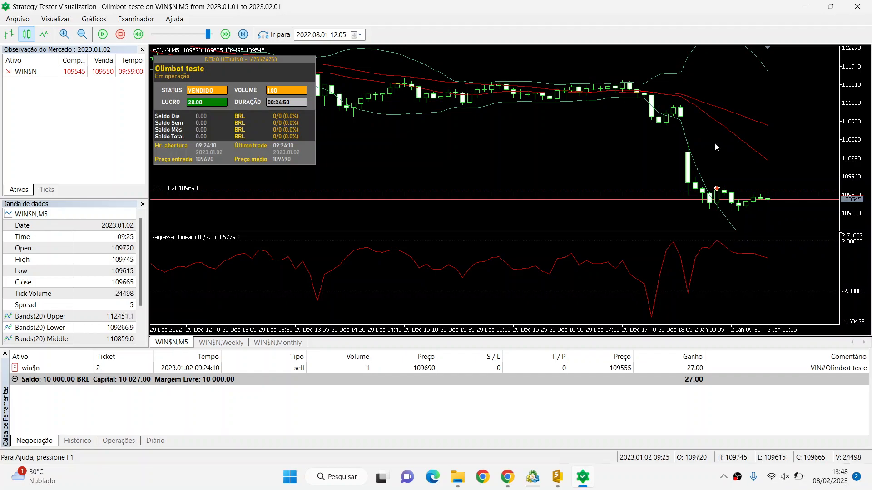
{"action": "mouse_move", "coordinate": [718, 125]}
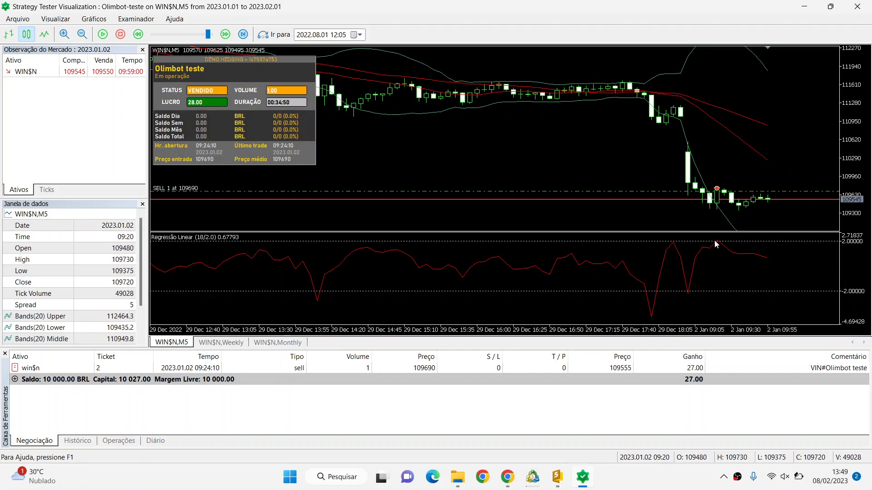
- Continue the backtest until the sell trade closes and a buy opens, pause it and zoom in on those trade markers
{"action": "left_click", "coordinate": [101, 38]}
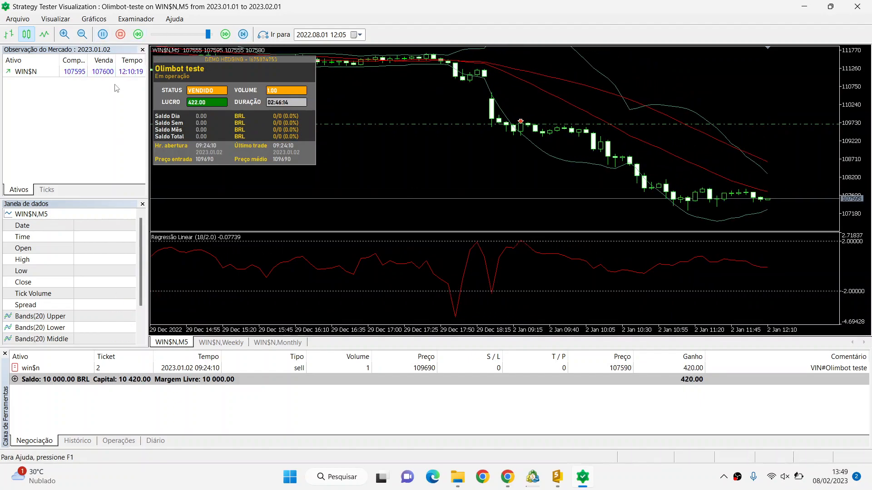
{"action": "left_click", "coordinate": [103, 35]}
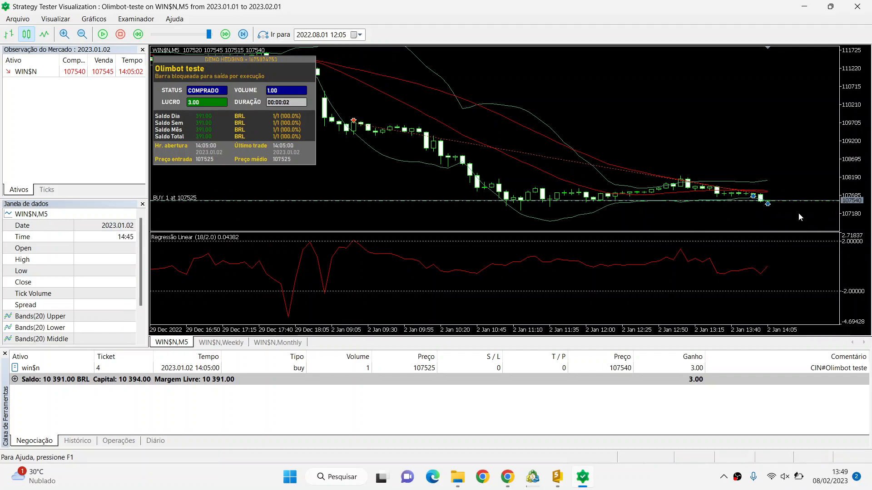
{"action": "left_click", "coordinate": [64, 35]}
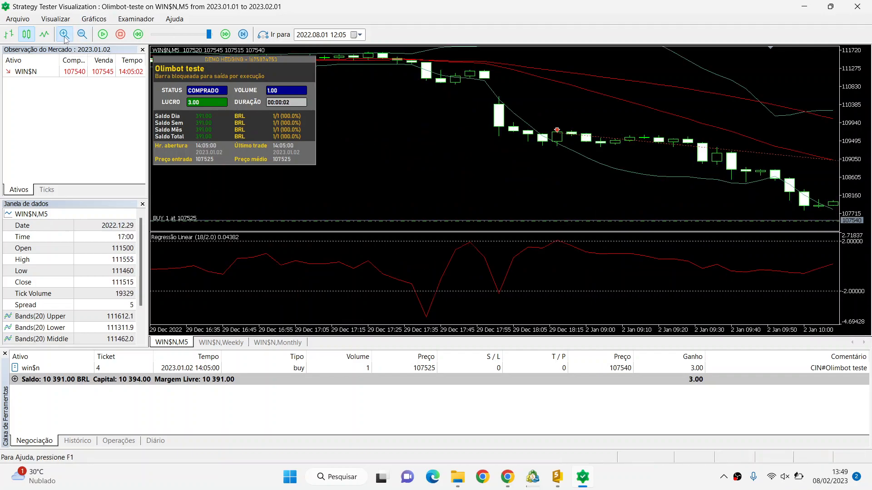
{"action": "scroll", "coordinate": [641, 189], "scroll_direction": "down", "scroll_amount": 4}
{"action": "scroll", "coordinate": [642, 189], "scroll_direction": "down", "scroll_amount": 2}
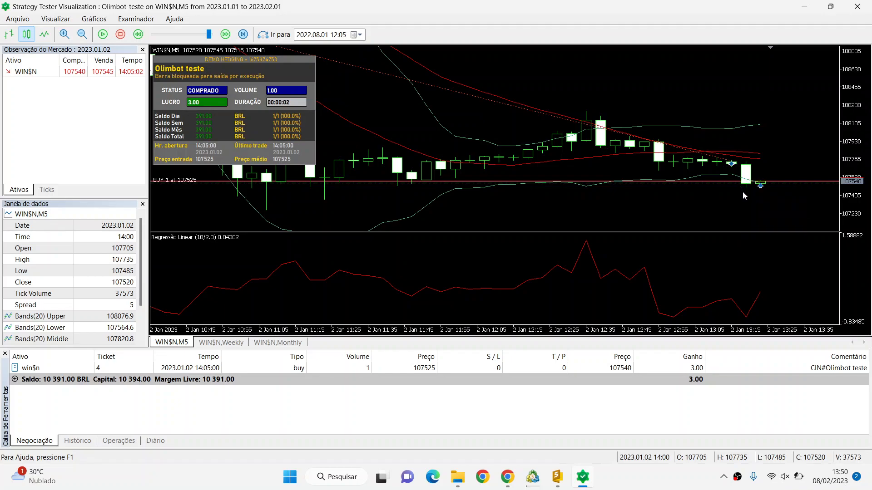
- Run the backtest on until the buy trade closes, pause to inspect its exit and stop the test
{"action": "left_click", "coordinate": [102, 34]}
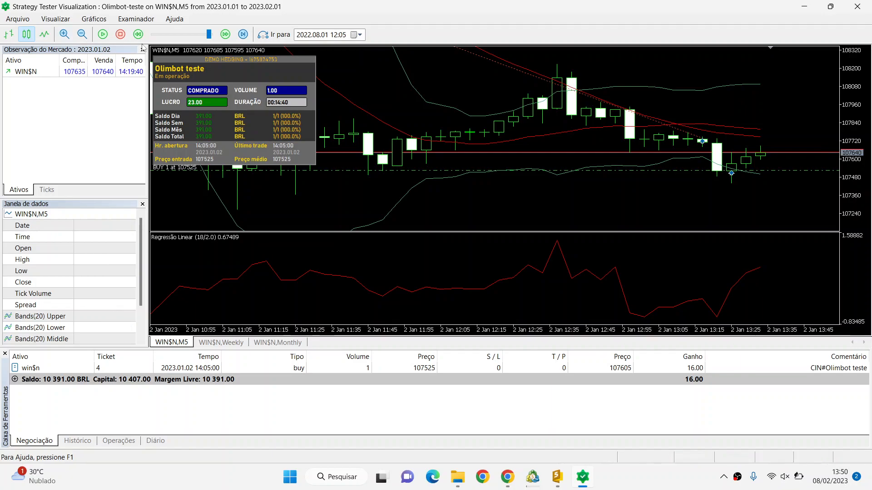
{"action": "left_click", "coordinate": [103, 35]}
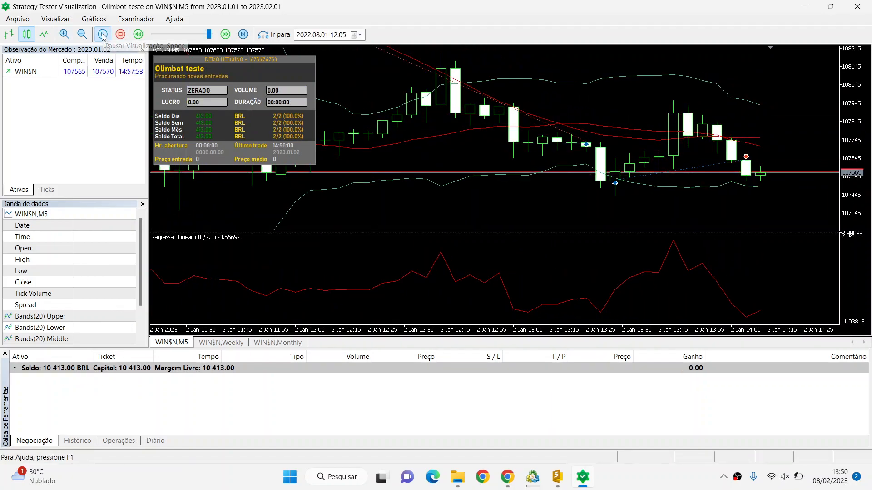
{"action": "left_click", "coordinate": [103, 35]}
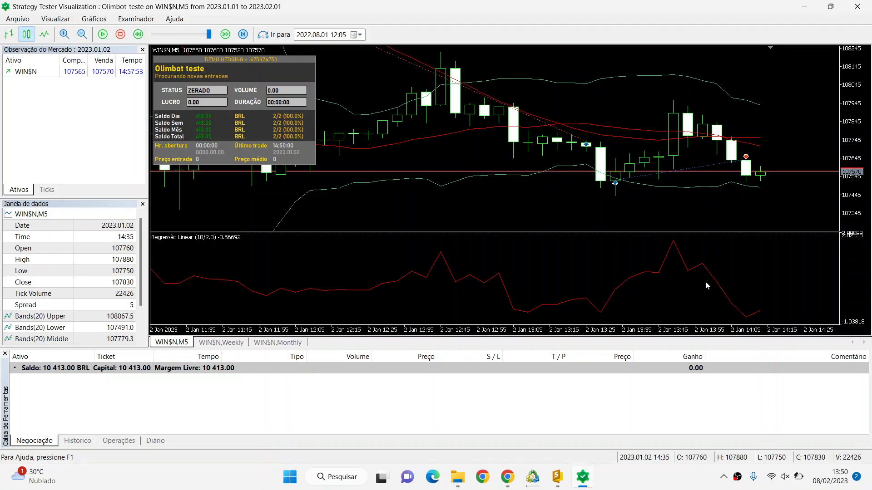
{"action": "left_click", "coordinate": [124, 37]}
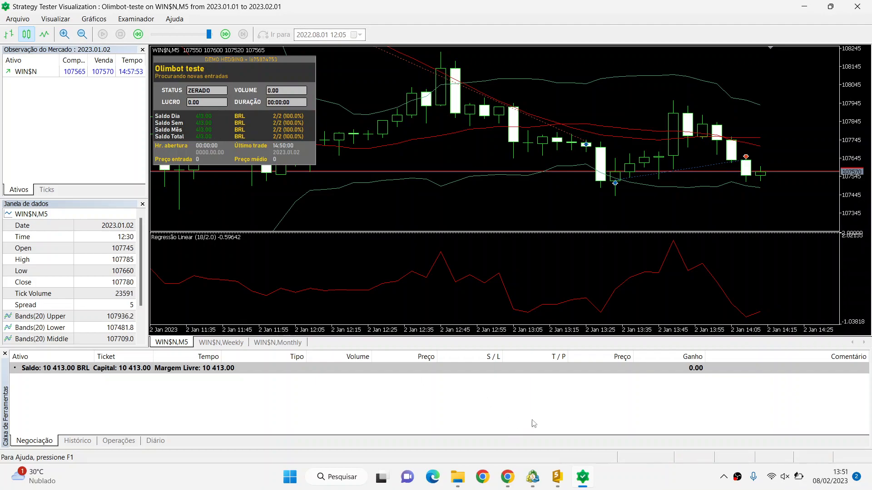
- Switch to MetaTrader 5 and show the robot's input parameters in an enlarged strategy tester area
{"action": "left_click", "coordinate": [556, 477]}
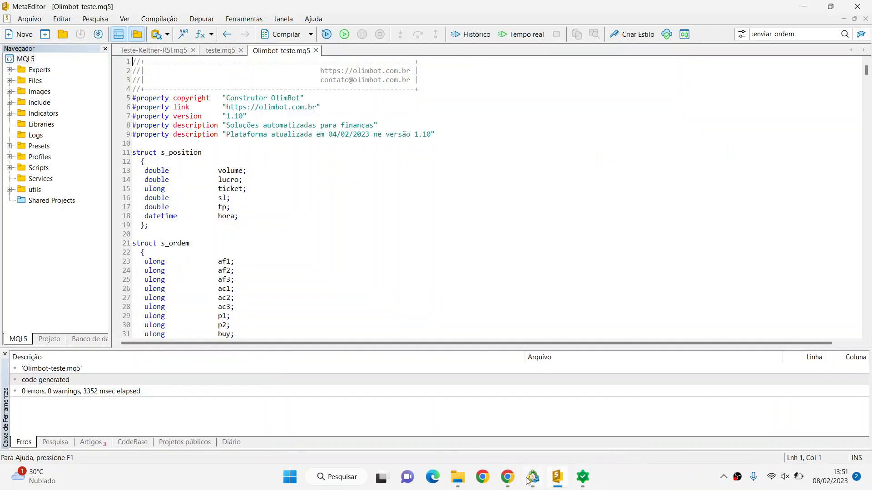
{"action": "left_click", "coordinate": [531, 479]}
{"action": "left_click", "coordinate": [129, 441]}
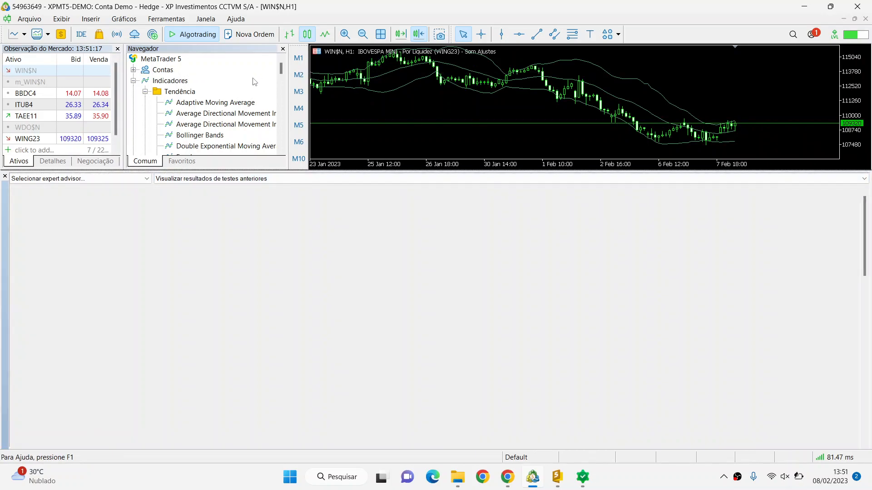
{"action": "left_click_drag", "start_coordinate": [247, 171], "coordinate": [247, 72]}
- Examine the robot's input parameters for volume, spread, cross order, pending orders, stop loss, take profit and the remaining trading settings
{"action": "left_click", "coordinate": [380, 175]}
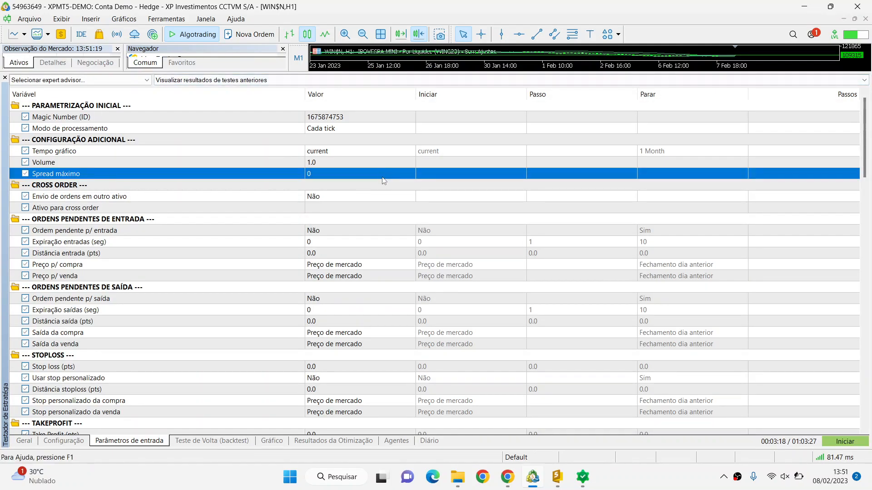
{"action": "left_click", "coordinate": [301, 153]}
{"action": "left_click", "coordinate": [340, 163]}
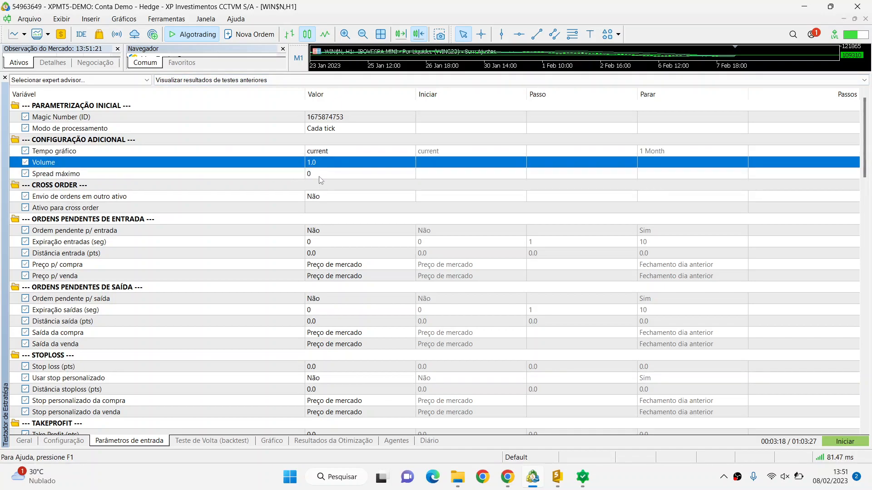
{"action": "left_click", "coordinate": [320, 176]}
{"action": "left_click", "coordinate": [302, 198]}
{"action": "scroll", "coordinate": [306, 251], "scroll_direction": "down", "scroll_amount": 2}
{"action": "scroll", "coordinate": [387, 371], "scroll_direction": "down", "scroll_amount": 2}
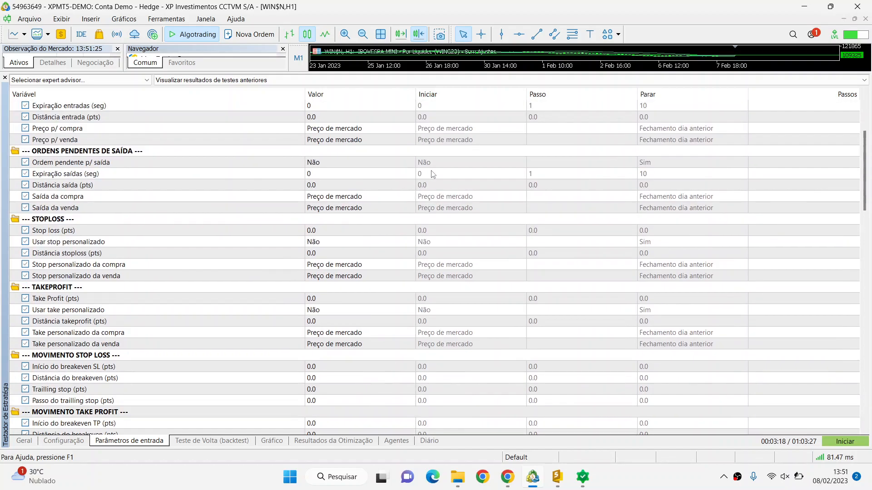
{"action": "left_click", "coordinate": [328, 300]}
{"action": "left_click", "coordinate": [327, 332]}
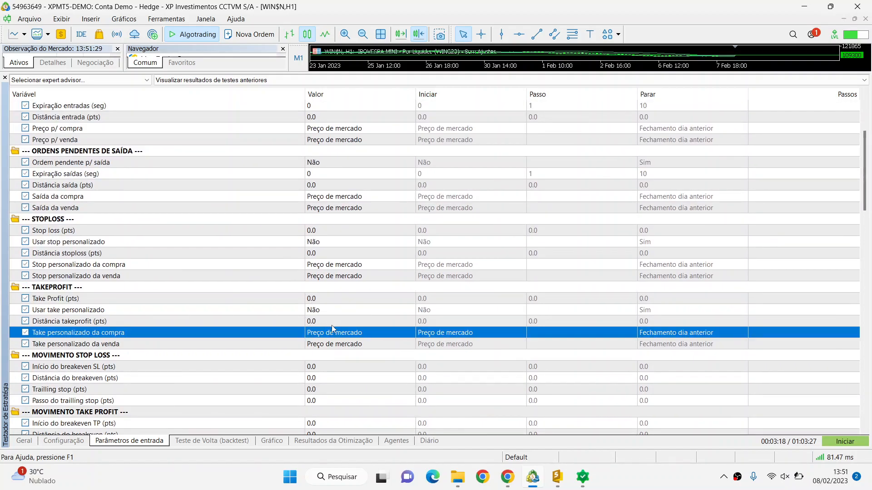
{"action": "scroll", "coordinate": [332, 328], "scroll_direction": "down", "scroll_amount": 7}
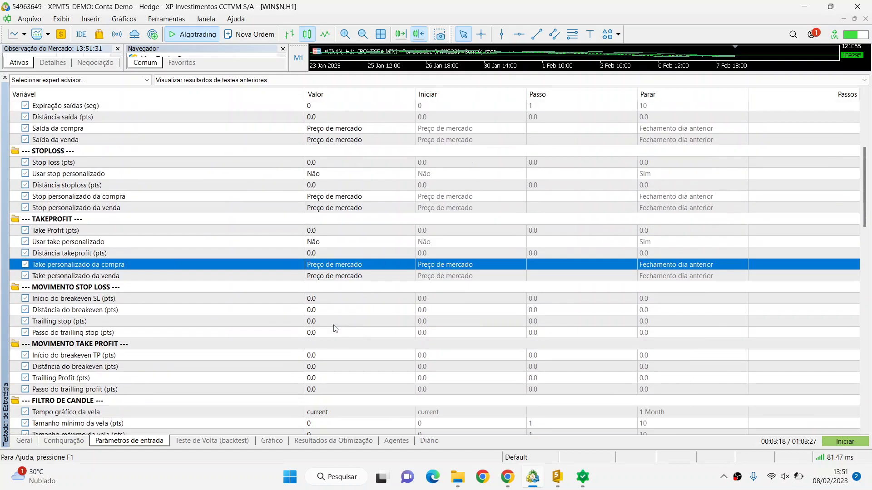
{"action": "scroll", "coordinate": [337, 327], "scroll_direction": "down", "scroll_amount": 20}
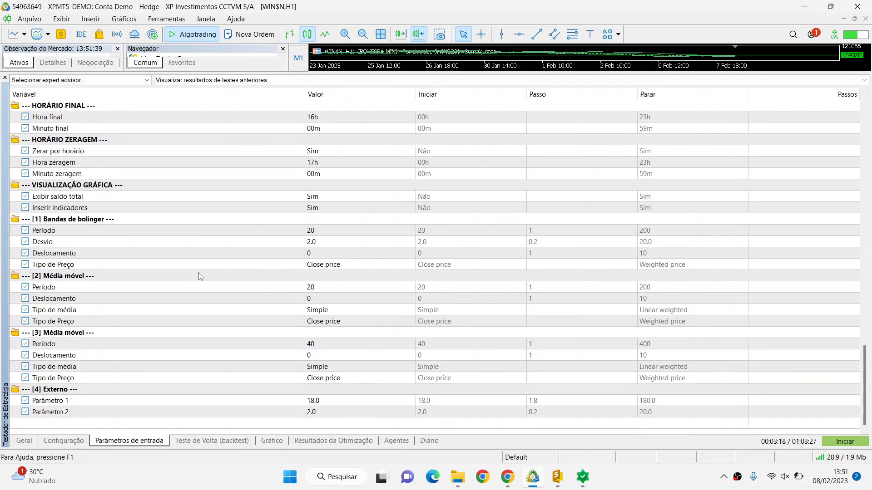
- Examine the Bollinger bands, moving average and external indicator parameters along with the robot's trading hours and daily goal settings
{"action": "left_click", "coordinate": [146, 256]}
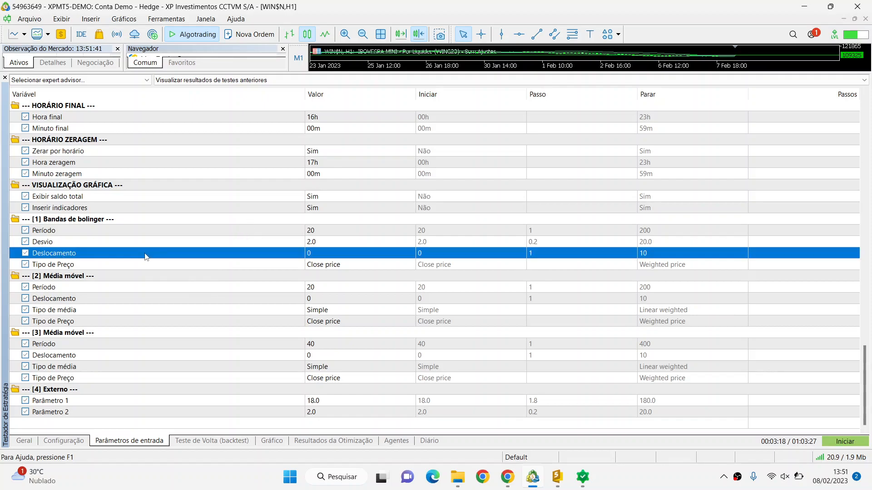
{"action": "left_click", "coordinate": [317, 231]}
{"action": "left_click", "coordinate": [314, 244]}
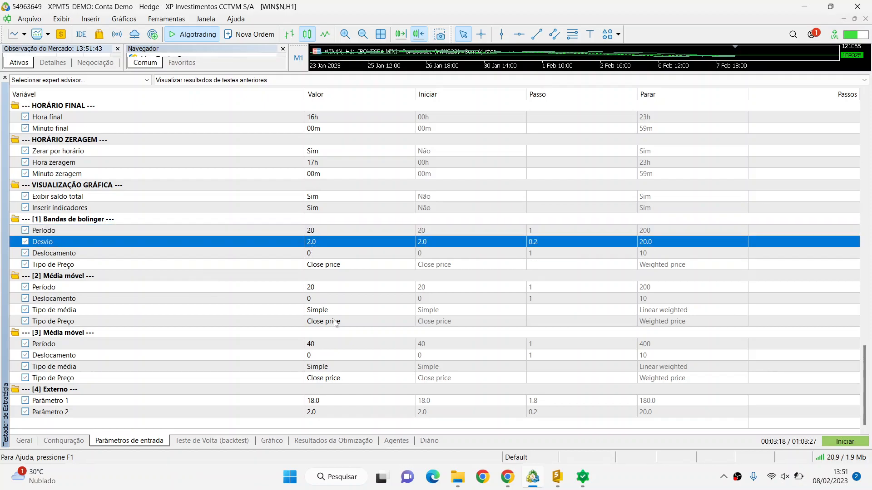
{"action": "left_click", "coordinate": [334, 346]}
{"action": "left_click", "coordinate": [326, 403]}
{"action": "left_click", "coordinate": [325, 412]}
{"action": "left_click", "coordinate": [342, 381]}
{"action": "left_click", "coordinate": [342, 365]}
{"action": "scroll", "coordinate": [309, 258], "scroll_direction": "up", "scroll_amount": 5}
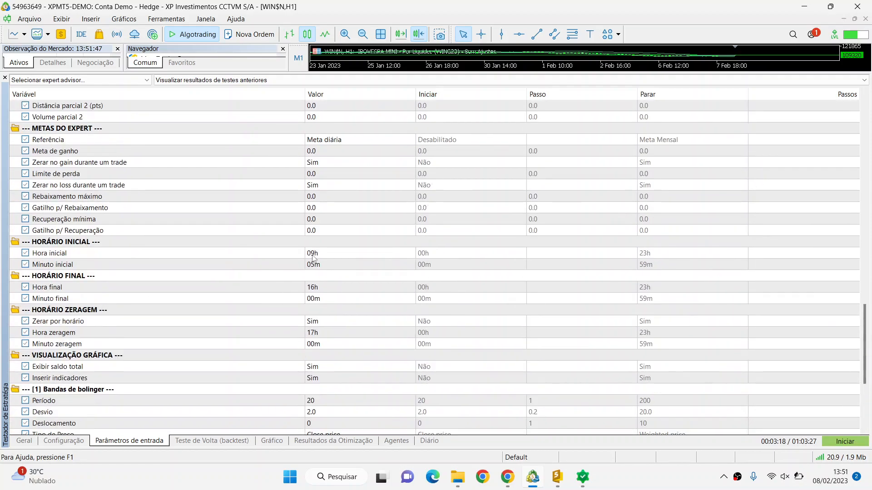
{"action": "scroll", "coordinate": [313, 258], "scroll_direction": "up", "scroll_amount": 20}
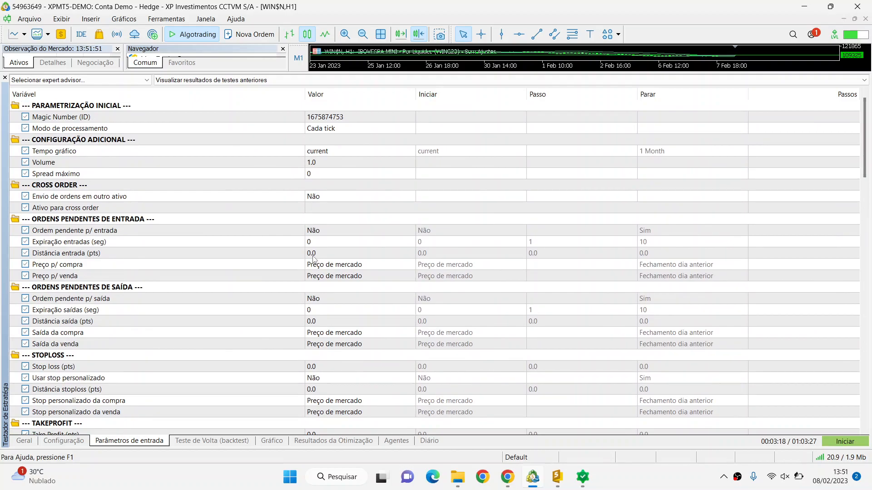
{"action": "scroll", "coordinate": [253, 270], "scroll_direction": "down", "scroll_amount": 20}
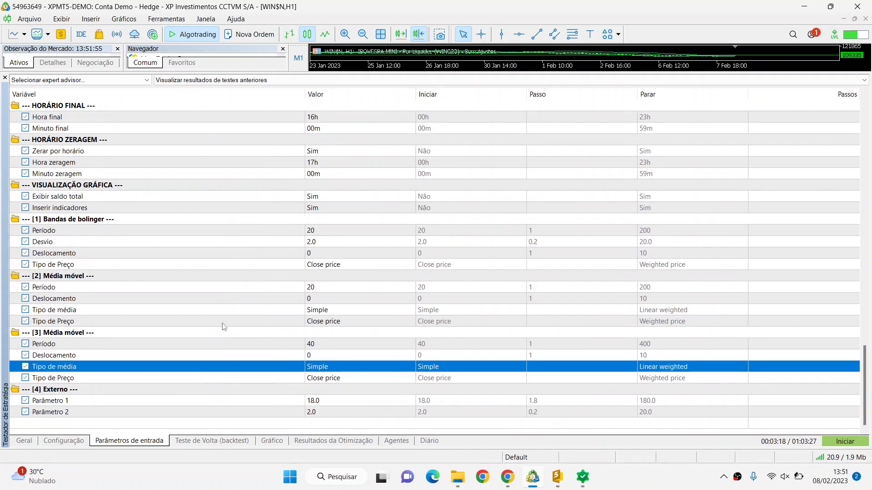
{"action": "scroll", "coordinate": [232, 327], "scroll_direction": "up", "scroll_amount": 6}
- Shrink the strategy tester to enlarge the WIN$N chart, switch the chart to the M1 timeframe and browse its candles
{"action": "left_click_drag", "start_coordinate": [397, 67], "coordinate": [362, 284]}
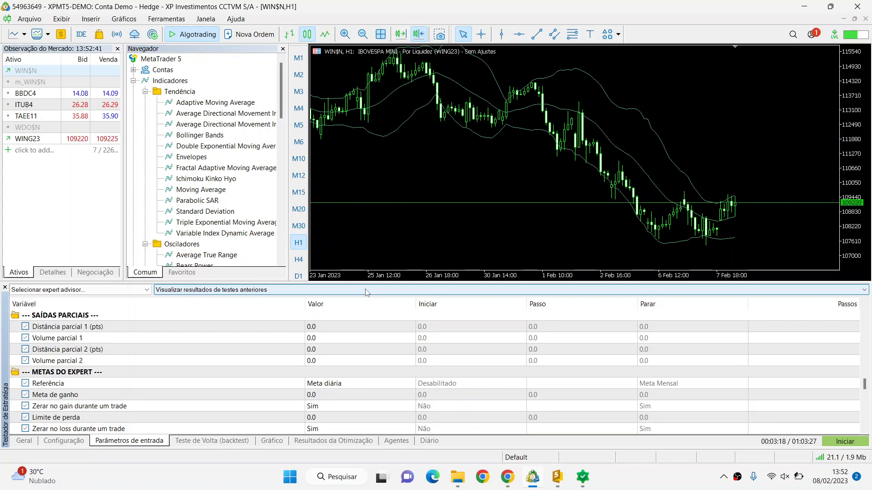
{"action": "left_click", "coordinate": [299, 59]}
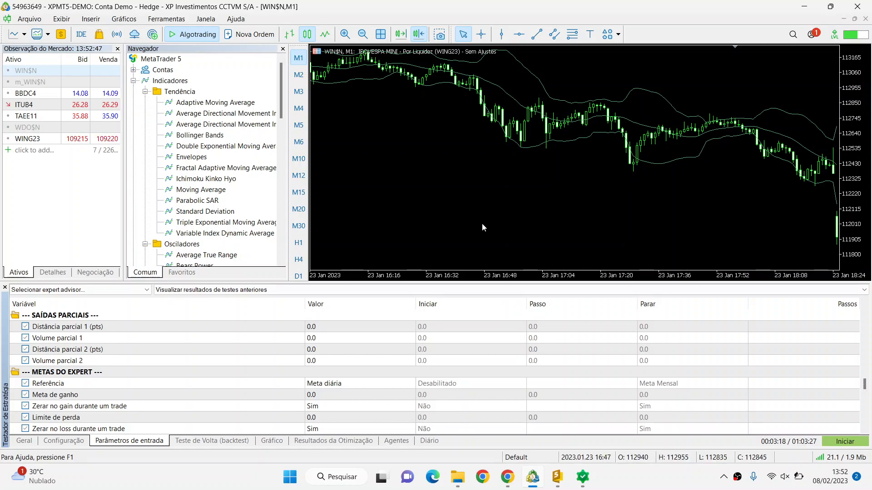
{"action": "scroll", "coordinate": [483, 224], "scroll_direction": "down", "scroll_amount": 10}
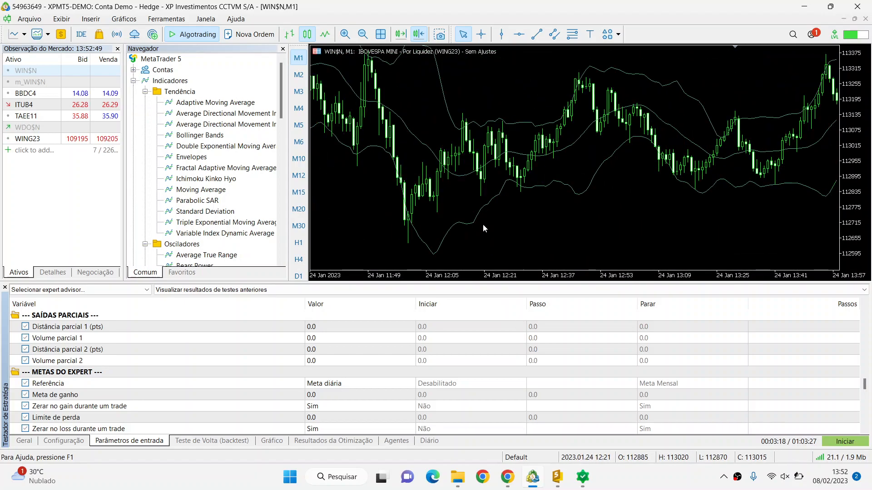
{"action": "scroll", "coordinate": [483, 226], "scroll_direction": "down", "scroll_amount": 8}
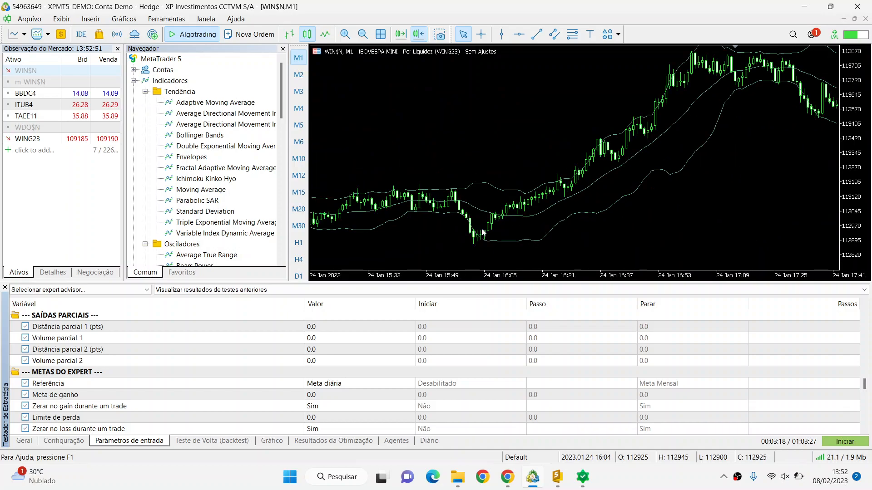
{"action": "scroll", "coordinate": [481, 228], "scroll_direction": "down", "scroll_amount": 9}
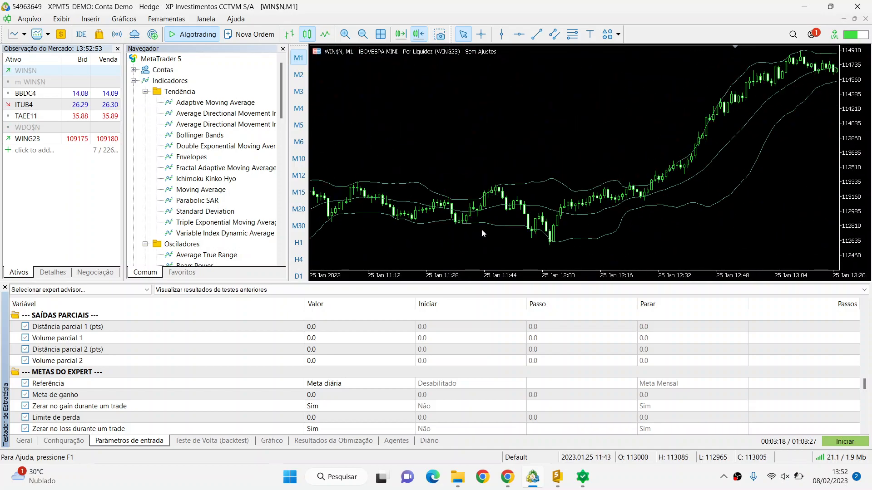
{"action": "scroll", "coordinate": [482, 233], "scroll_direction": "down", "scroll_amount": 6}
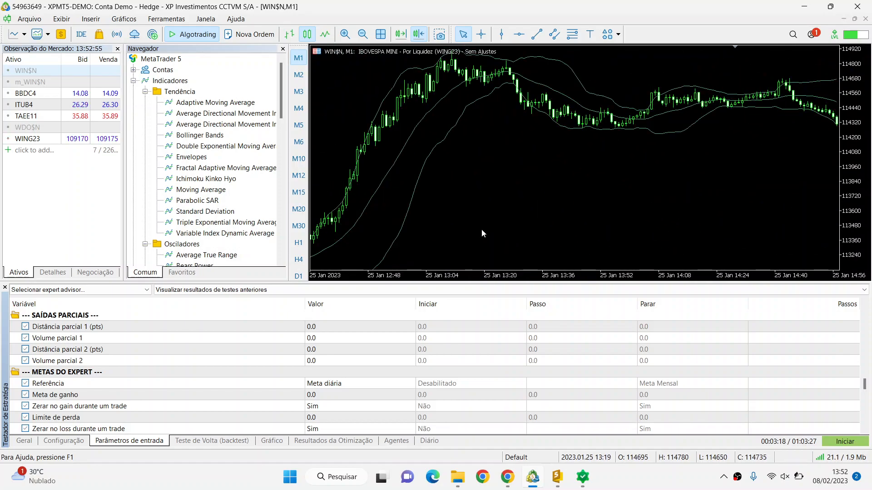